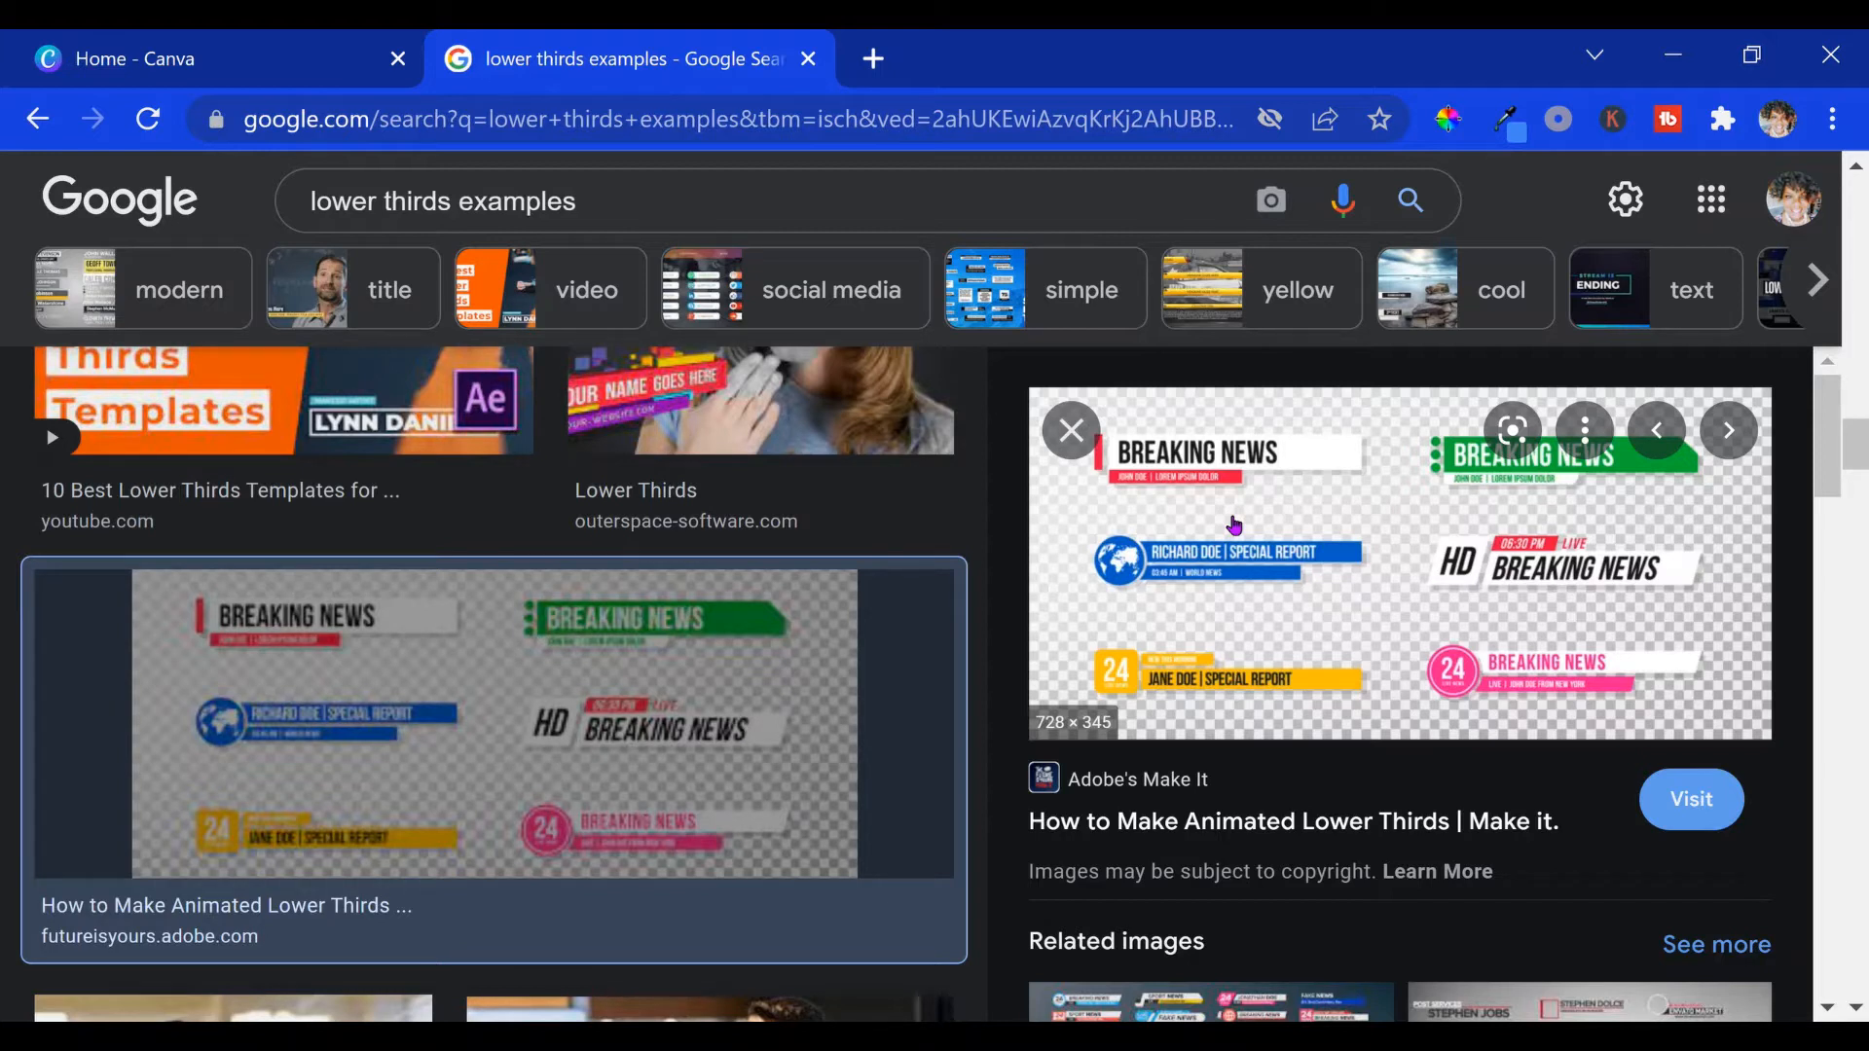
# Step: Switch to Canva and create a new blank design at the custom size of 1920 × 1080 px
pyautogui.click(255, 63)
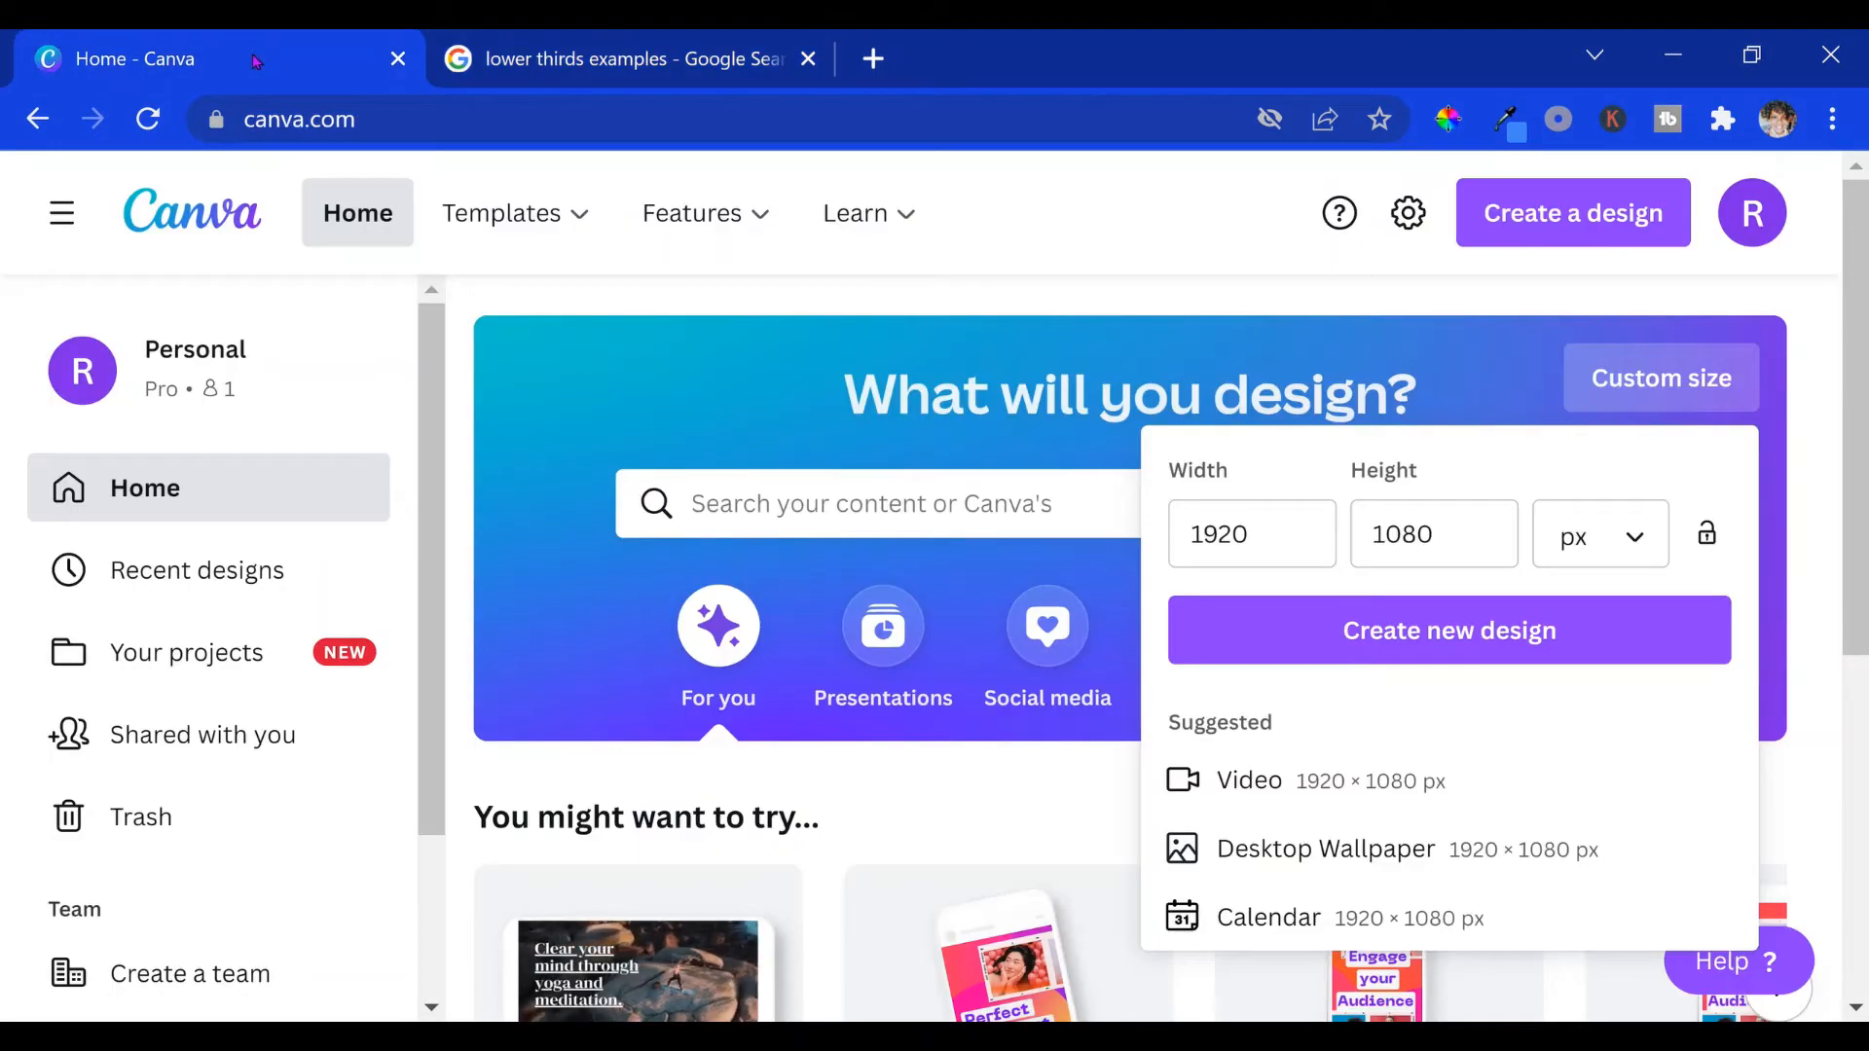
pyautogui.click(551, 68)
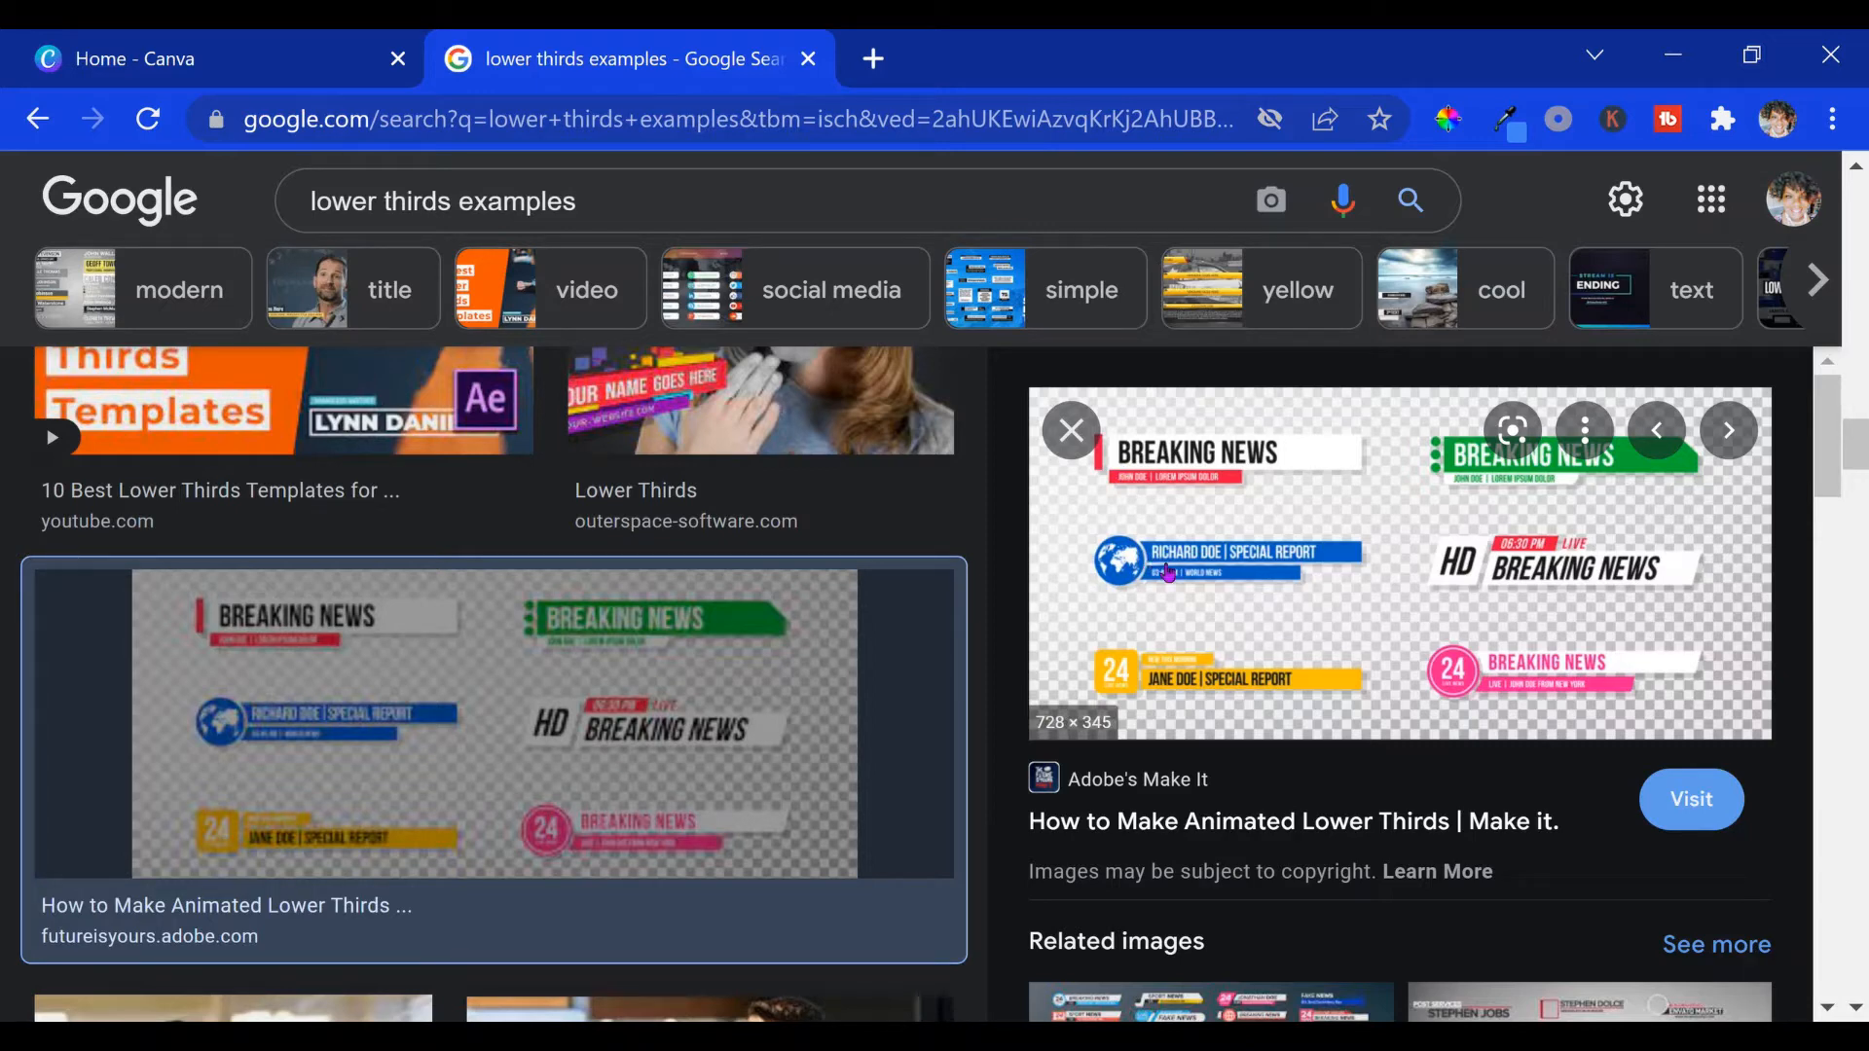
pyautogui.click(222, 60)
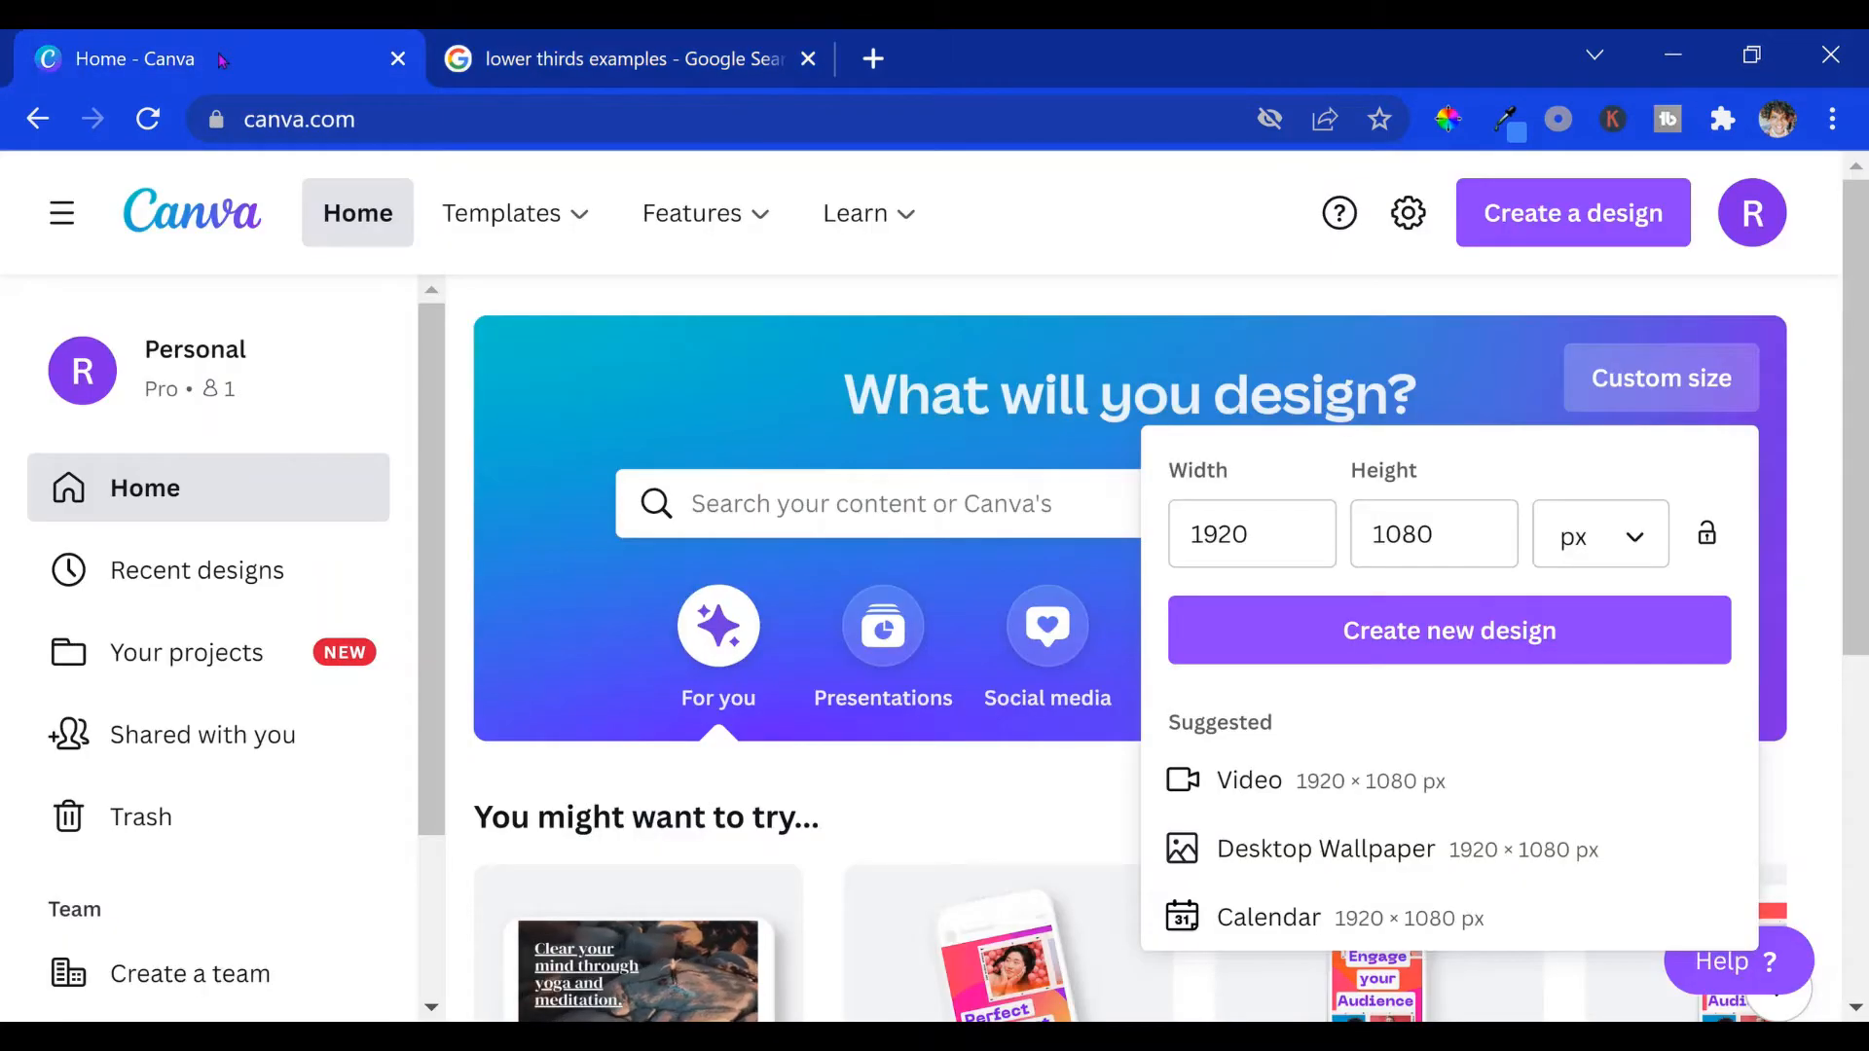
pyautogui.moveTo(502, 213)
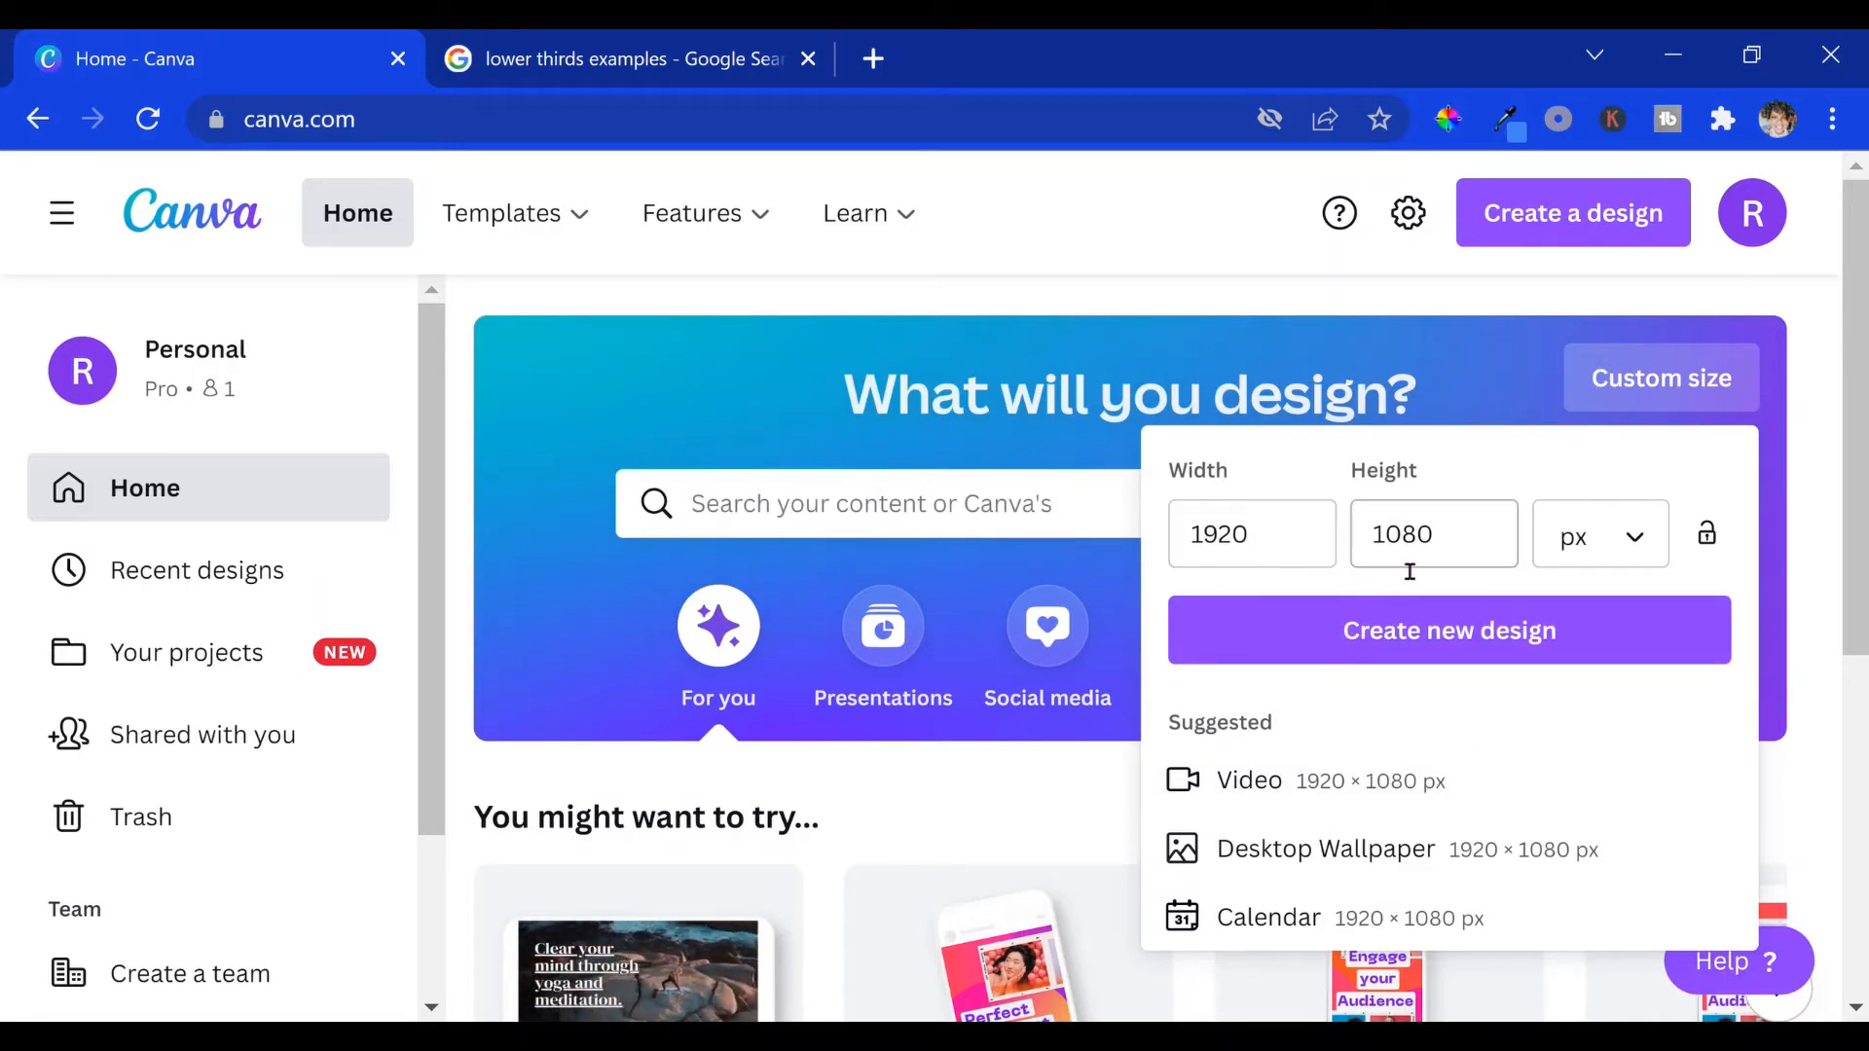
pyautogui.click(1465, 643)
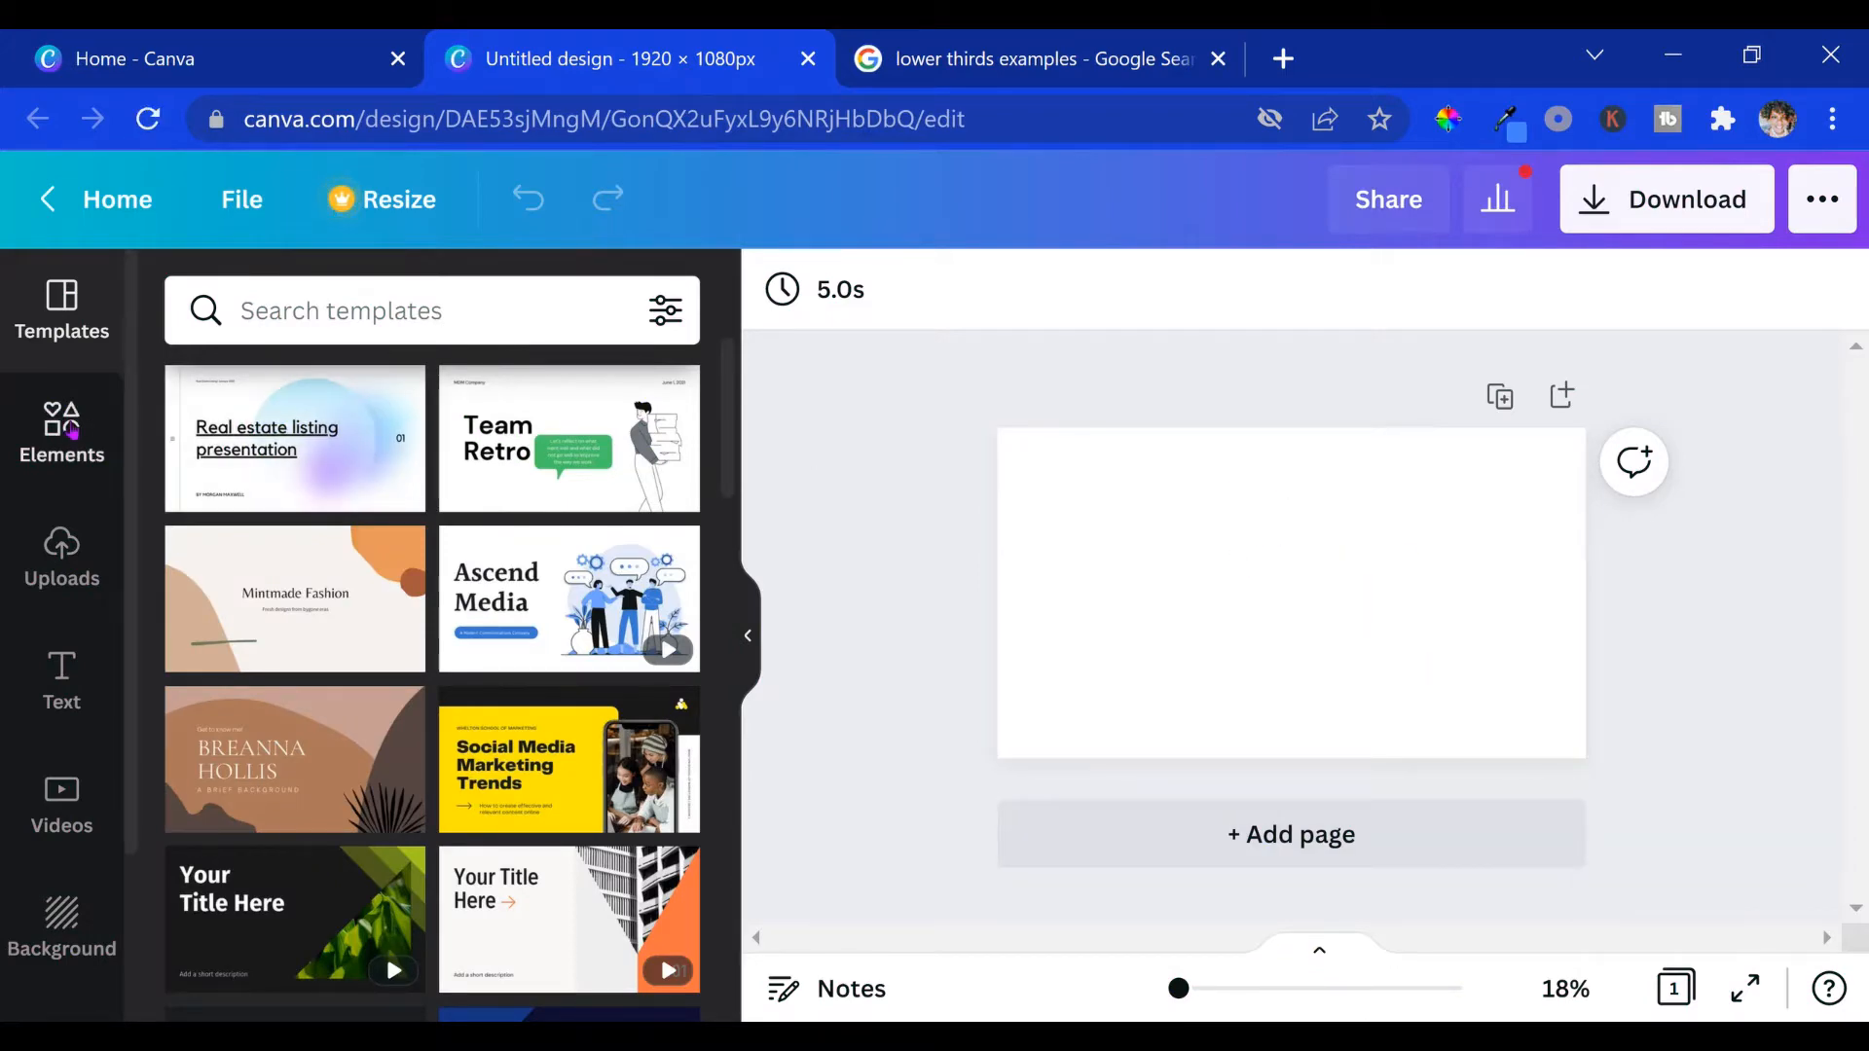
# Step: Add a square shape from the elements library to the blank page
pyautogui.click(73, 430)
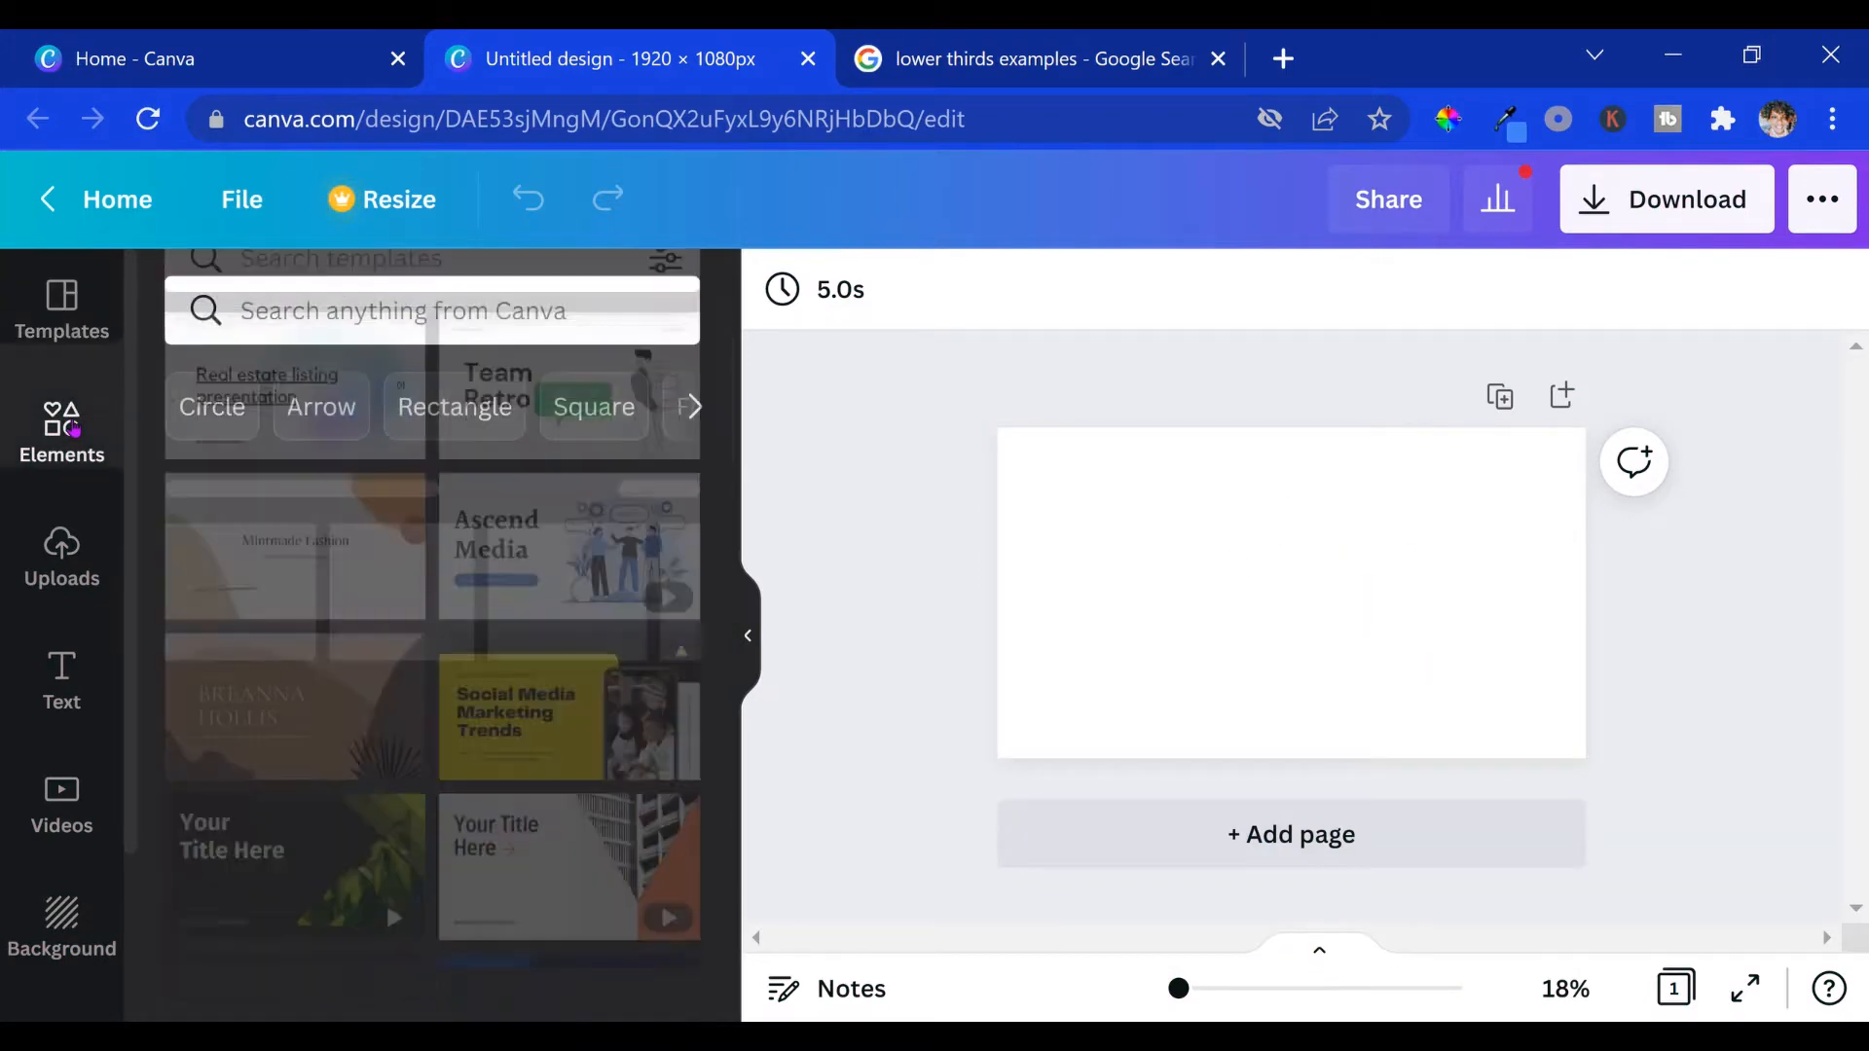
pyautogui.click(457, 322)
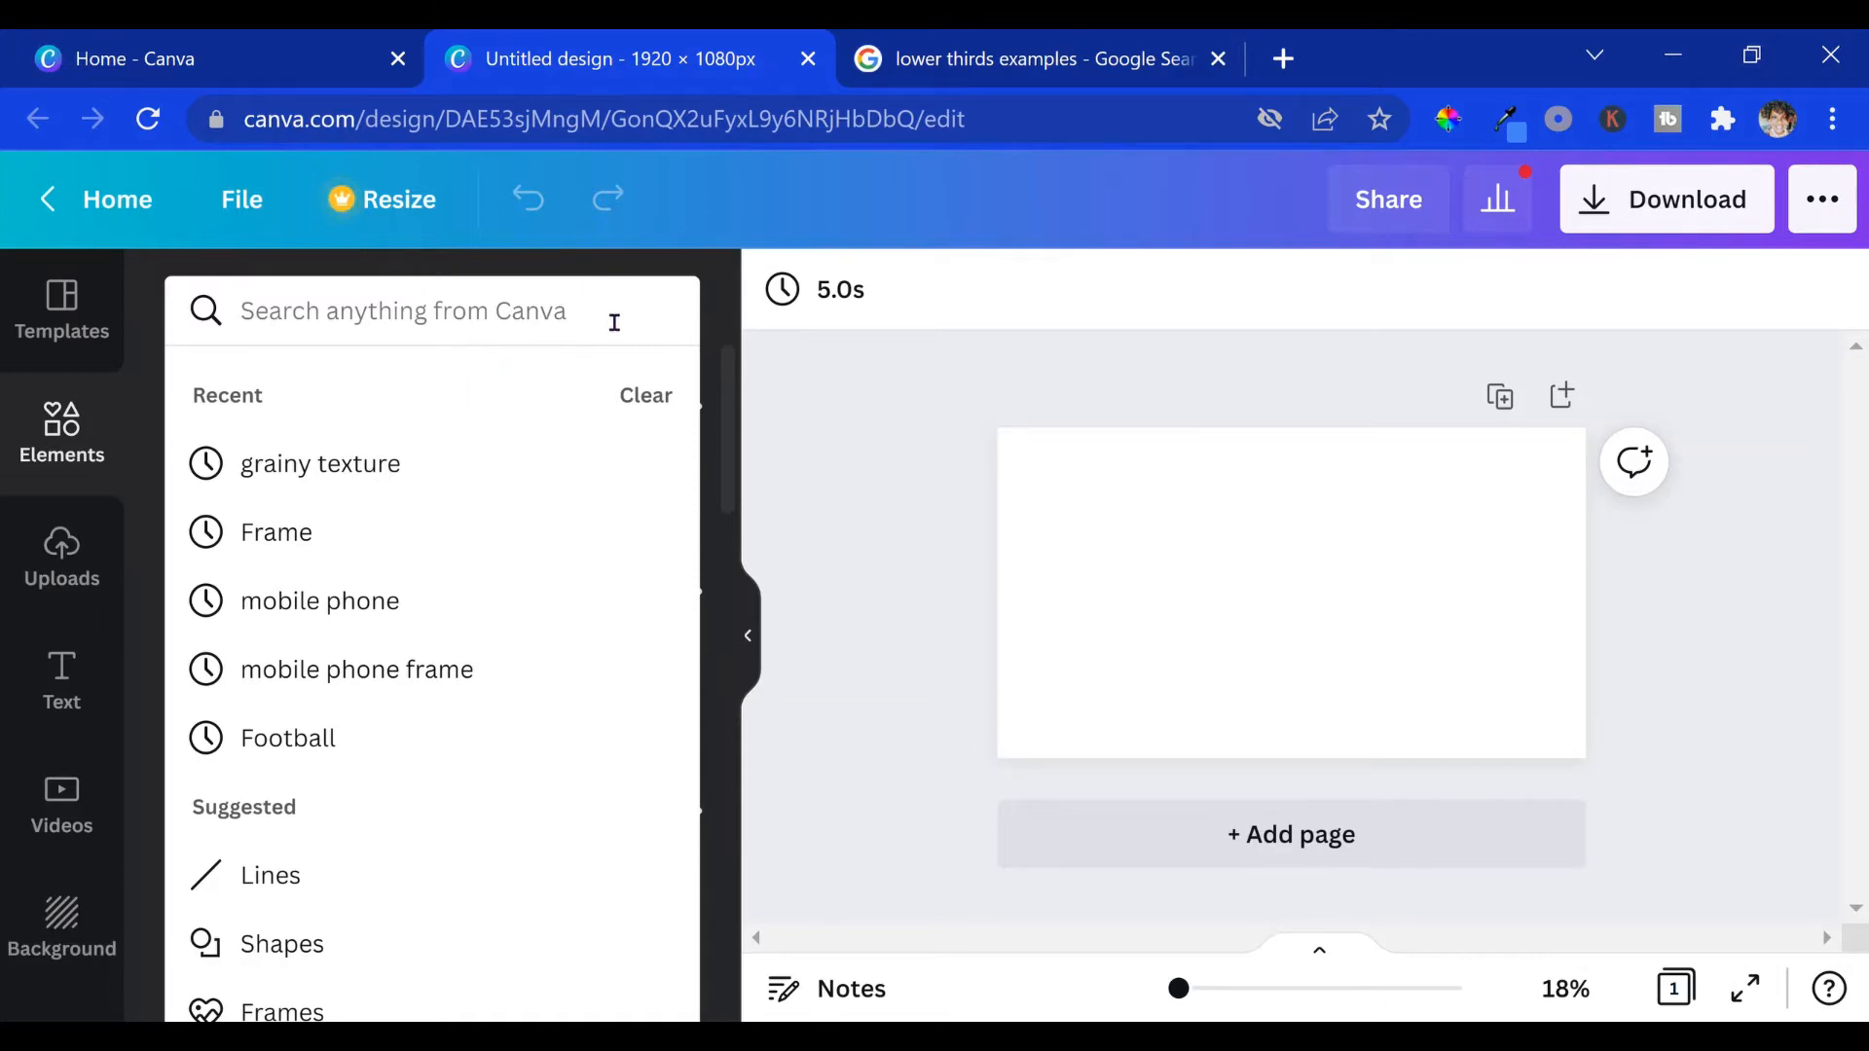
pyautogui.click(726, 415)
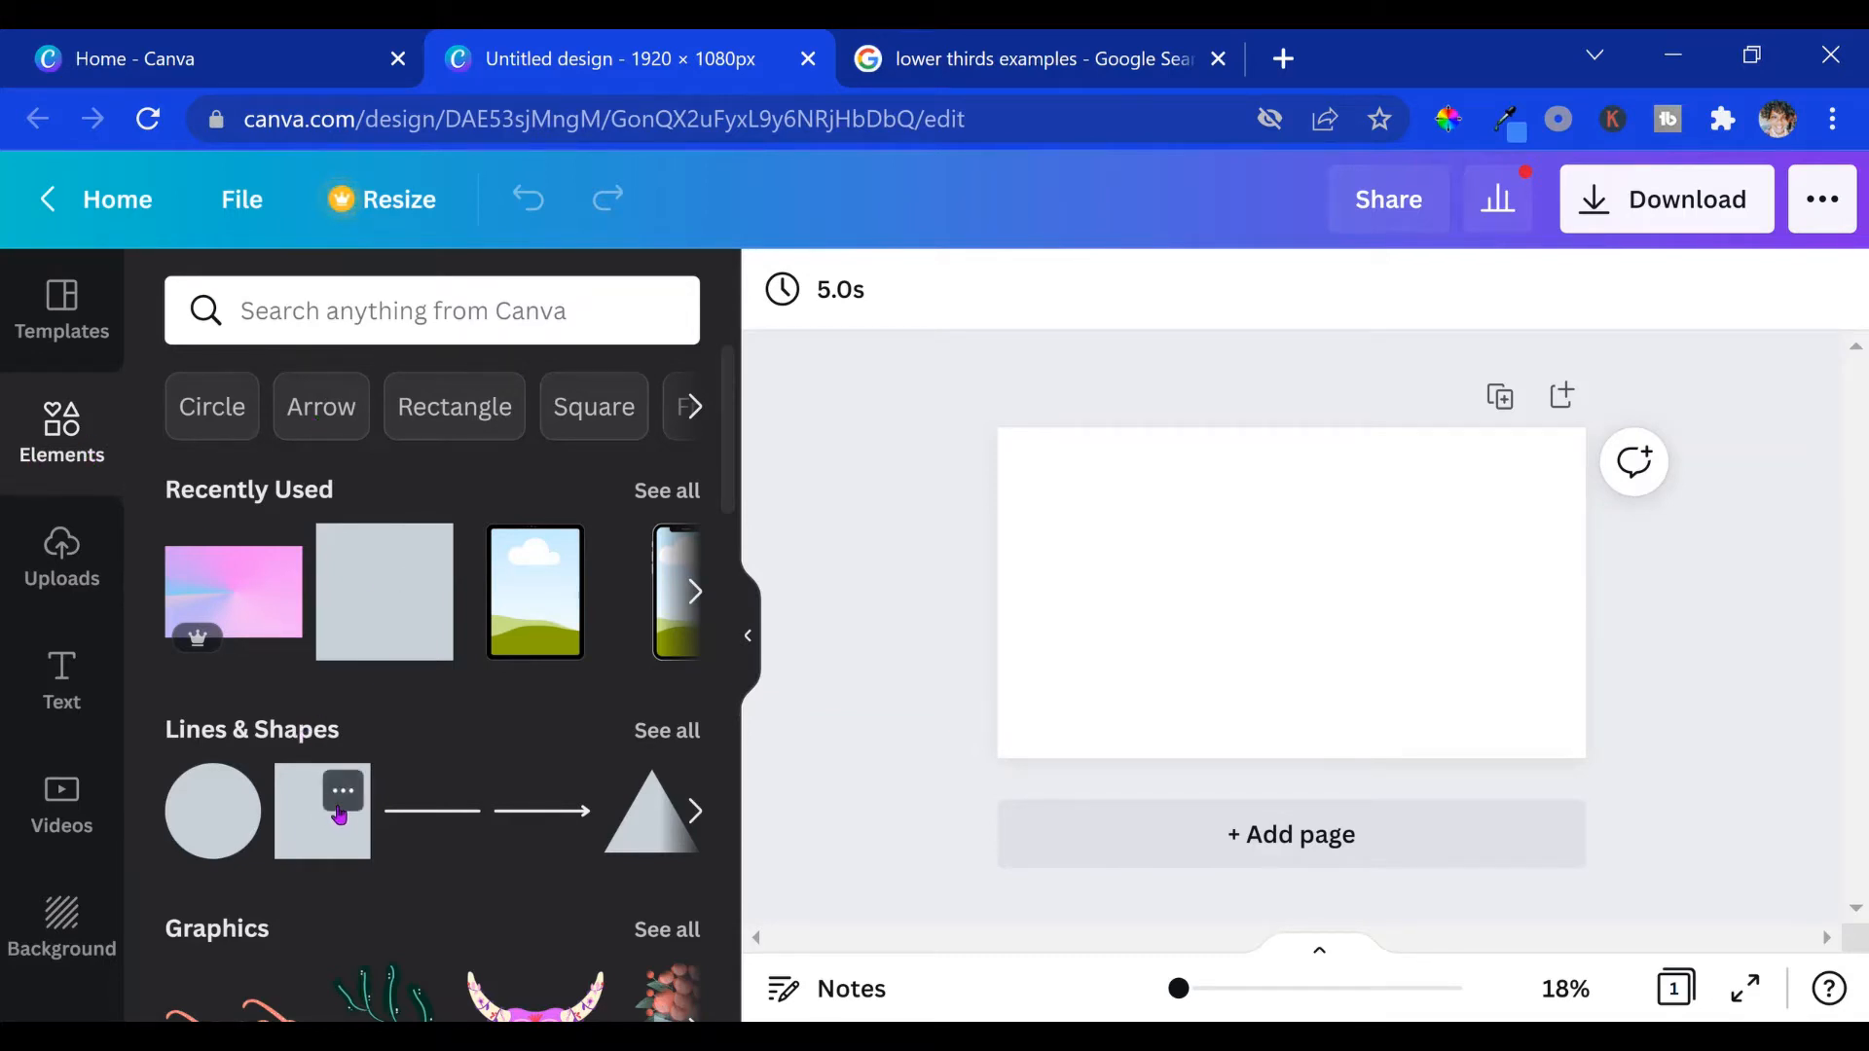
pyautogui.click(407, 642)
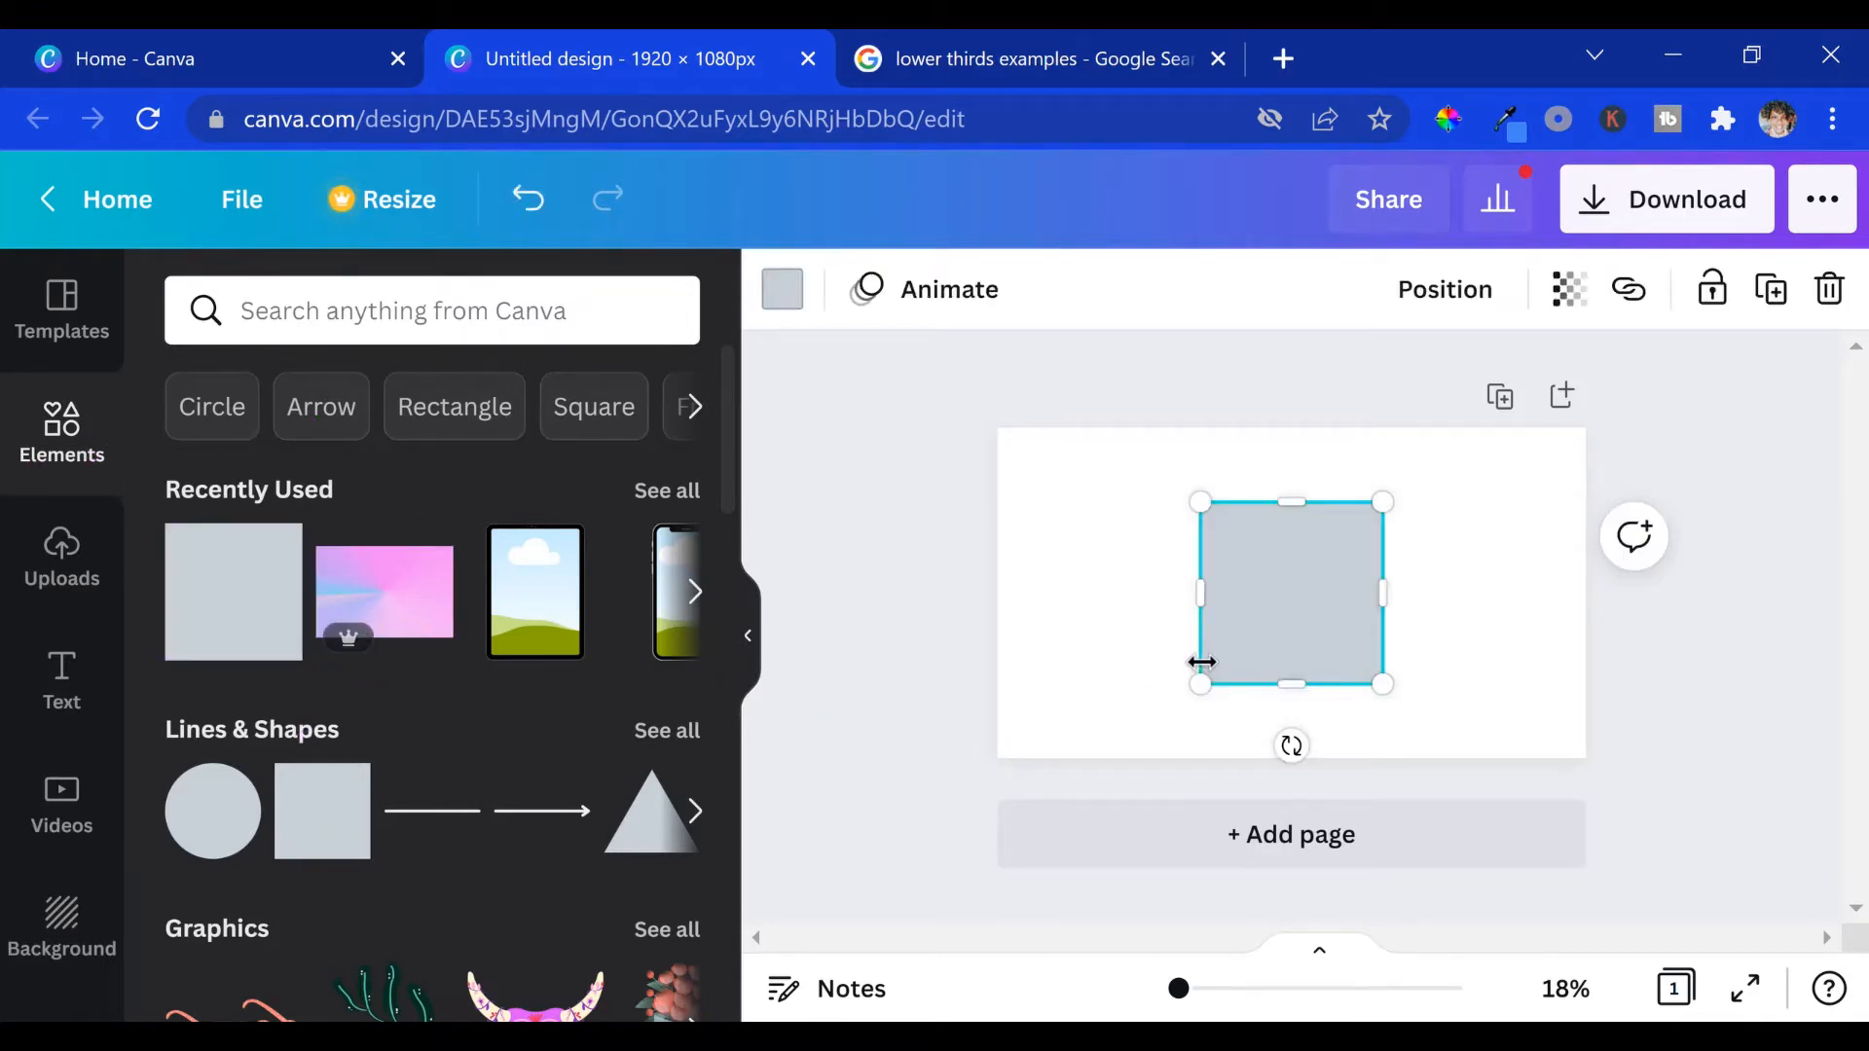
# Step: Duplicate the square, move the copy to the page's right edge, and place the original near the left edge as a slightly narrower rectangle
pyautogui.click(1770, 289)
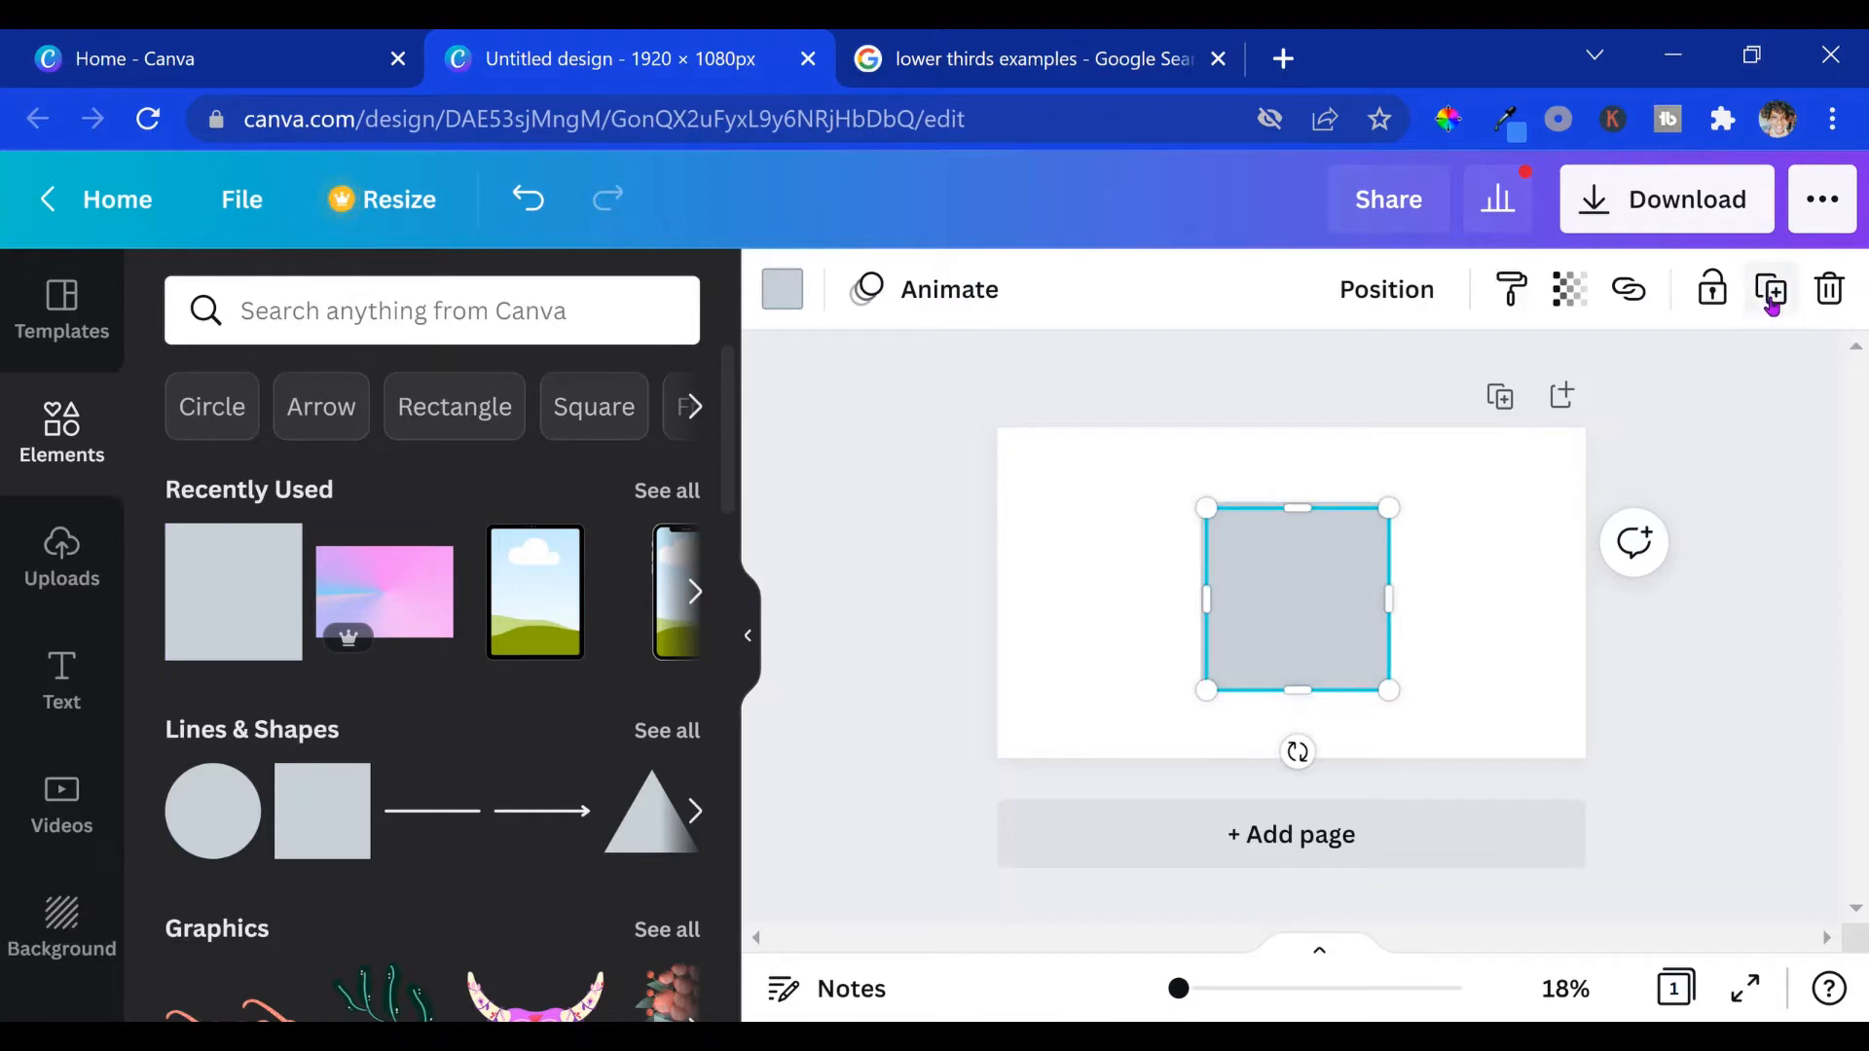
pyautogui.moveTo(1310, 576); pyautogui.dragTo(1547, 582)
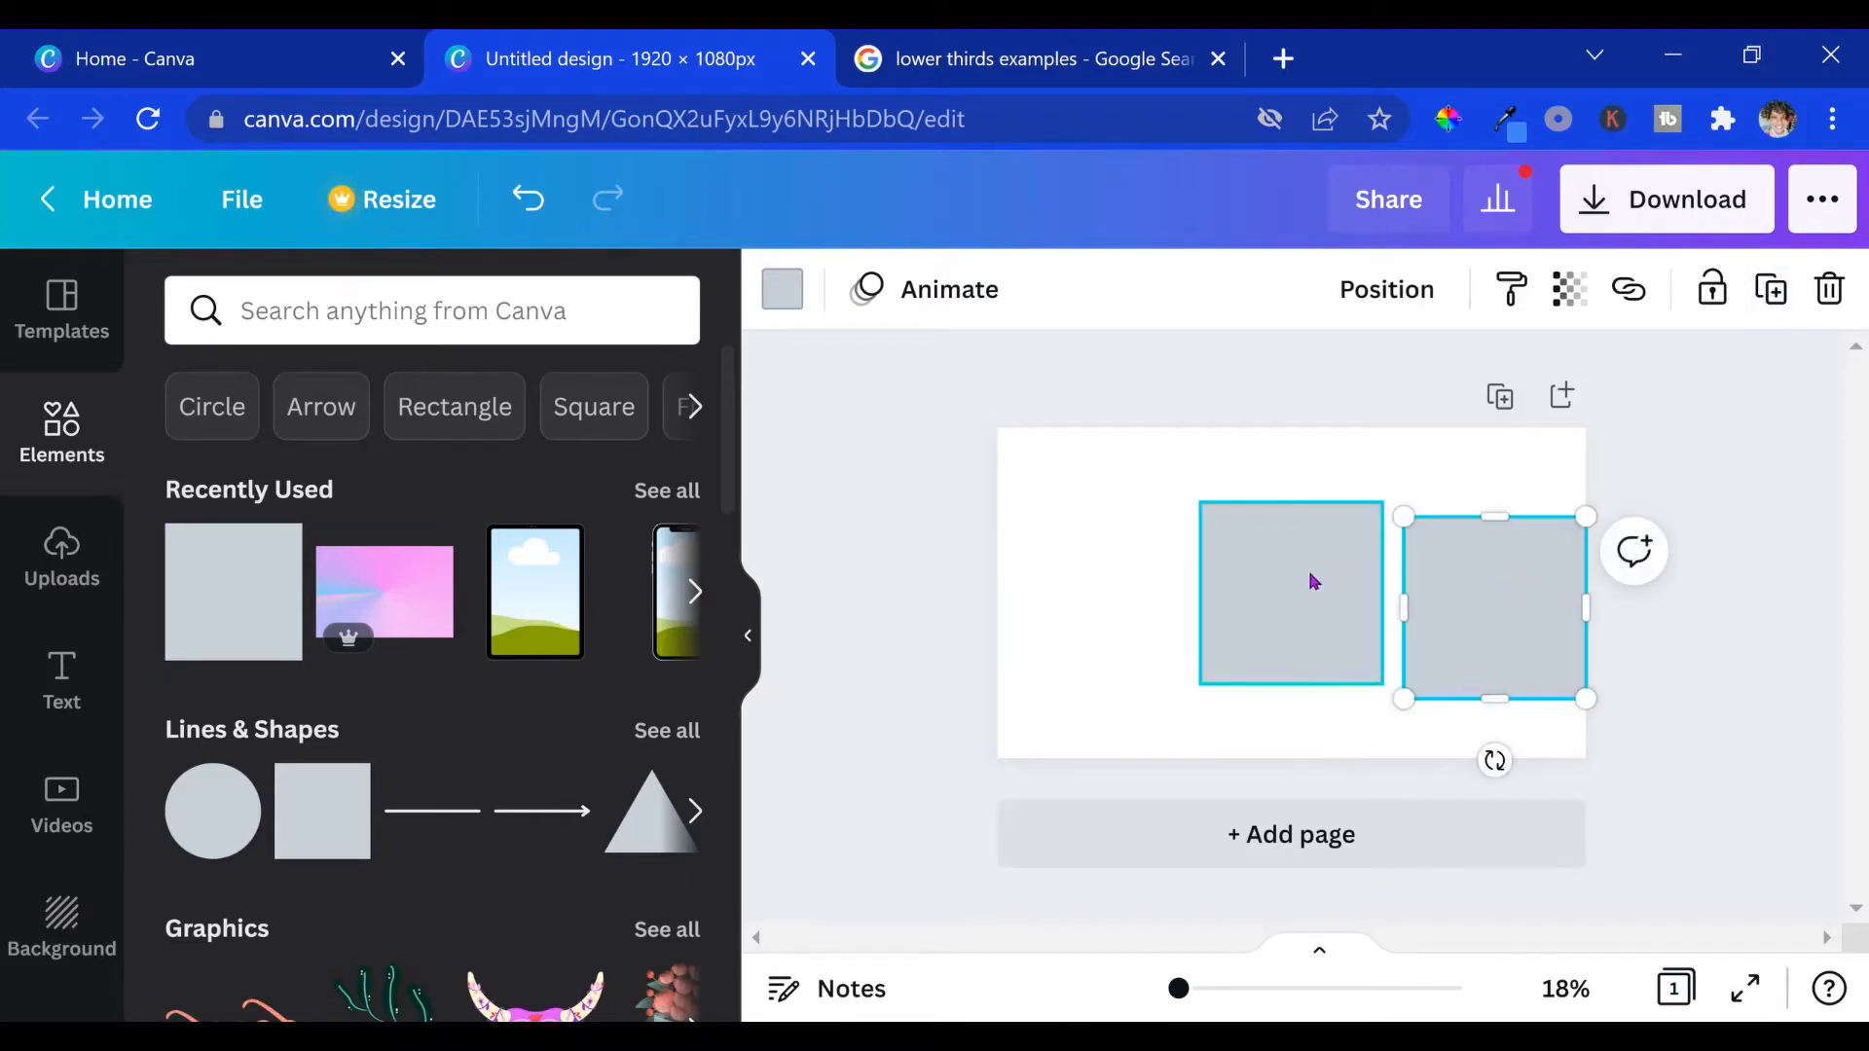
pyautogui.moveTo(1311, 581); pyautogui.dragTo(1196, 609)
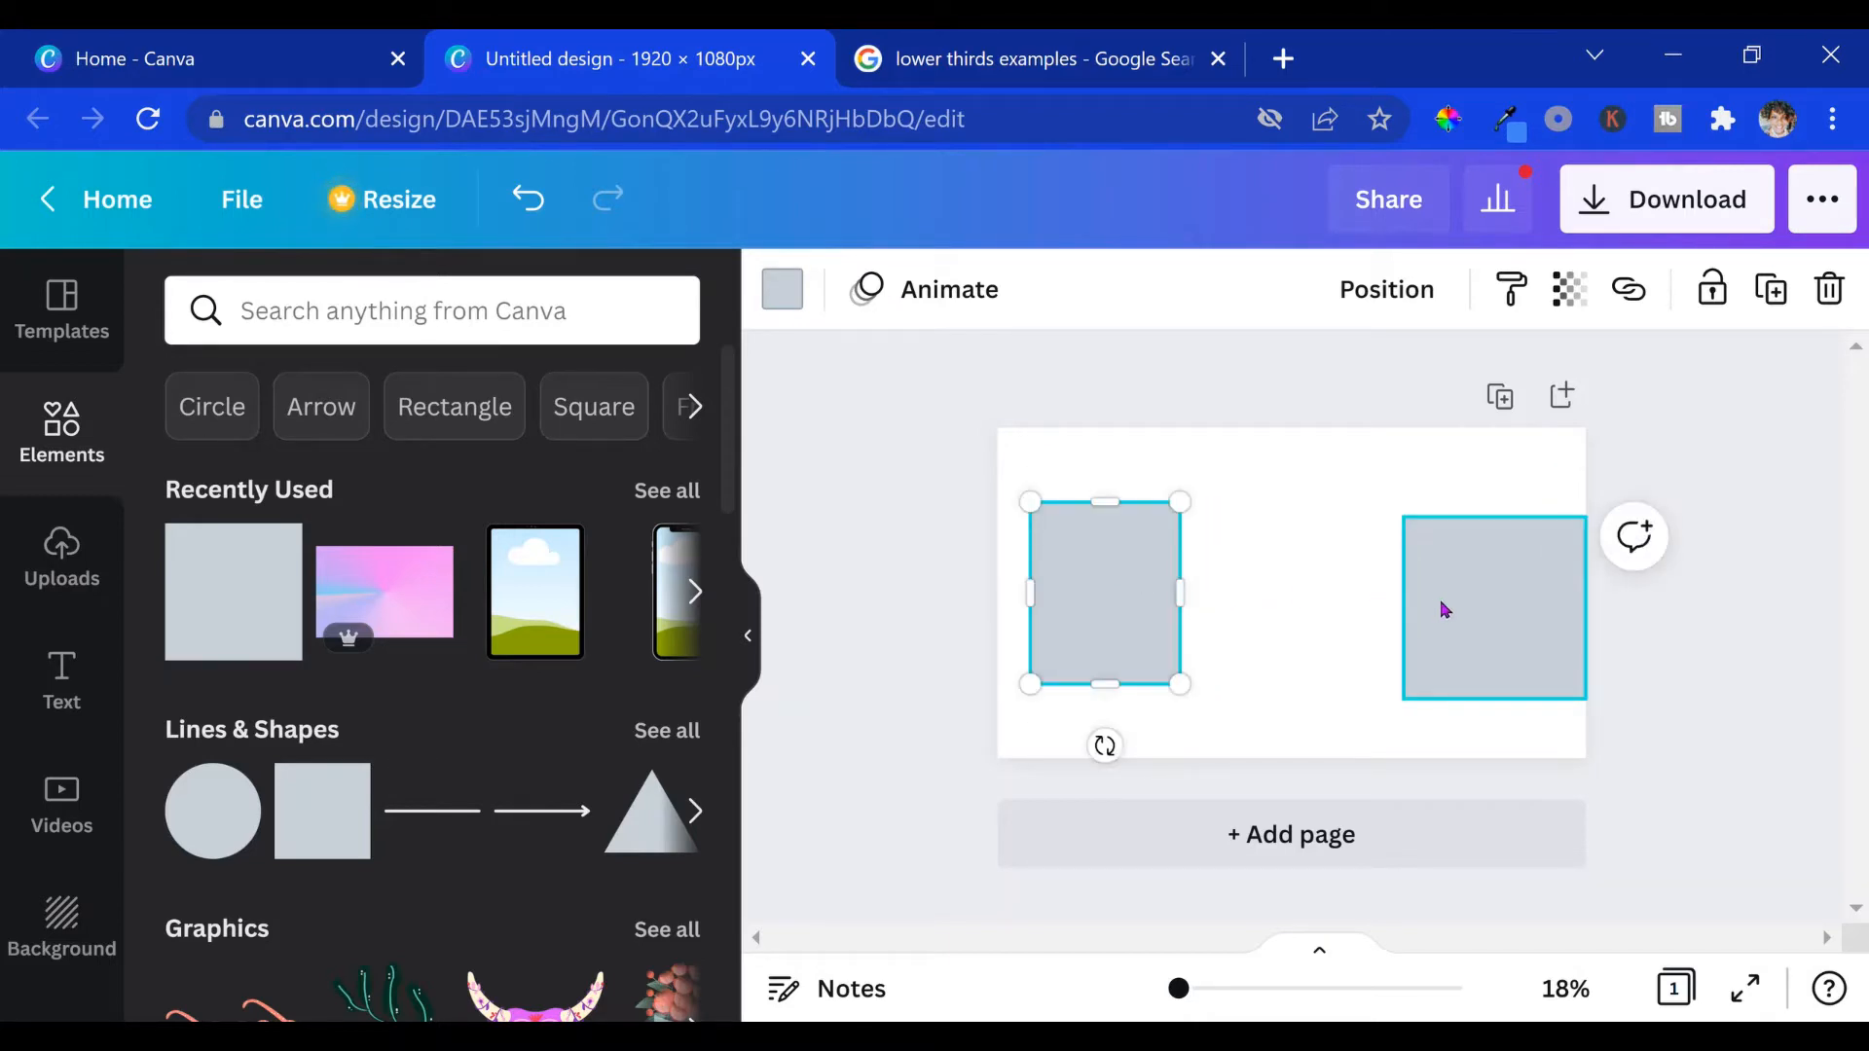
# Step: Place the duplicate square just right of the large rectangle, level with it, and narrow it to a thin vertical bar
pyautogui.moveTo(1446, 611); pyautogui.dragTo(1245, 600)
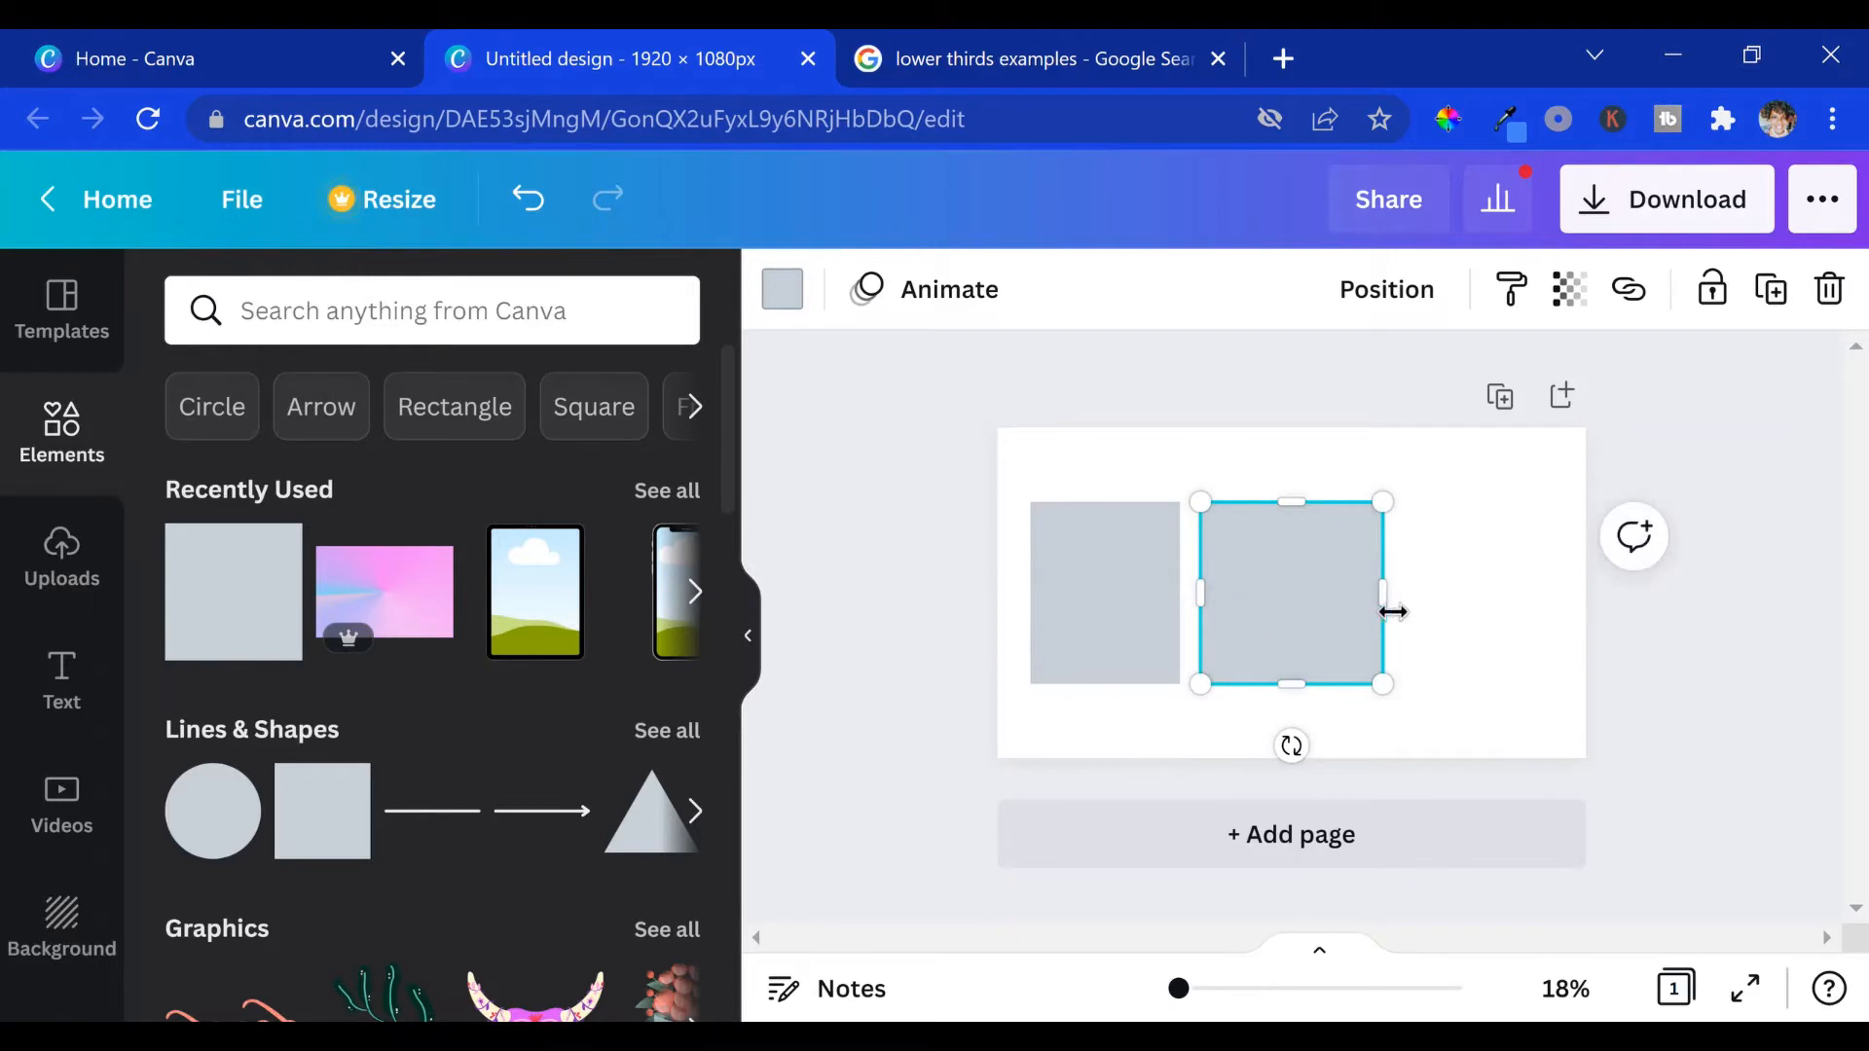
pyautogui.moveTo(1381, 629); pyautogui.dragTo(1241, 631)
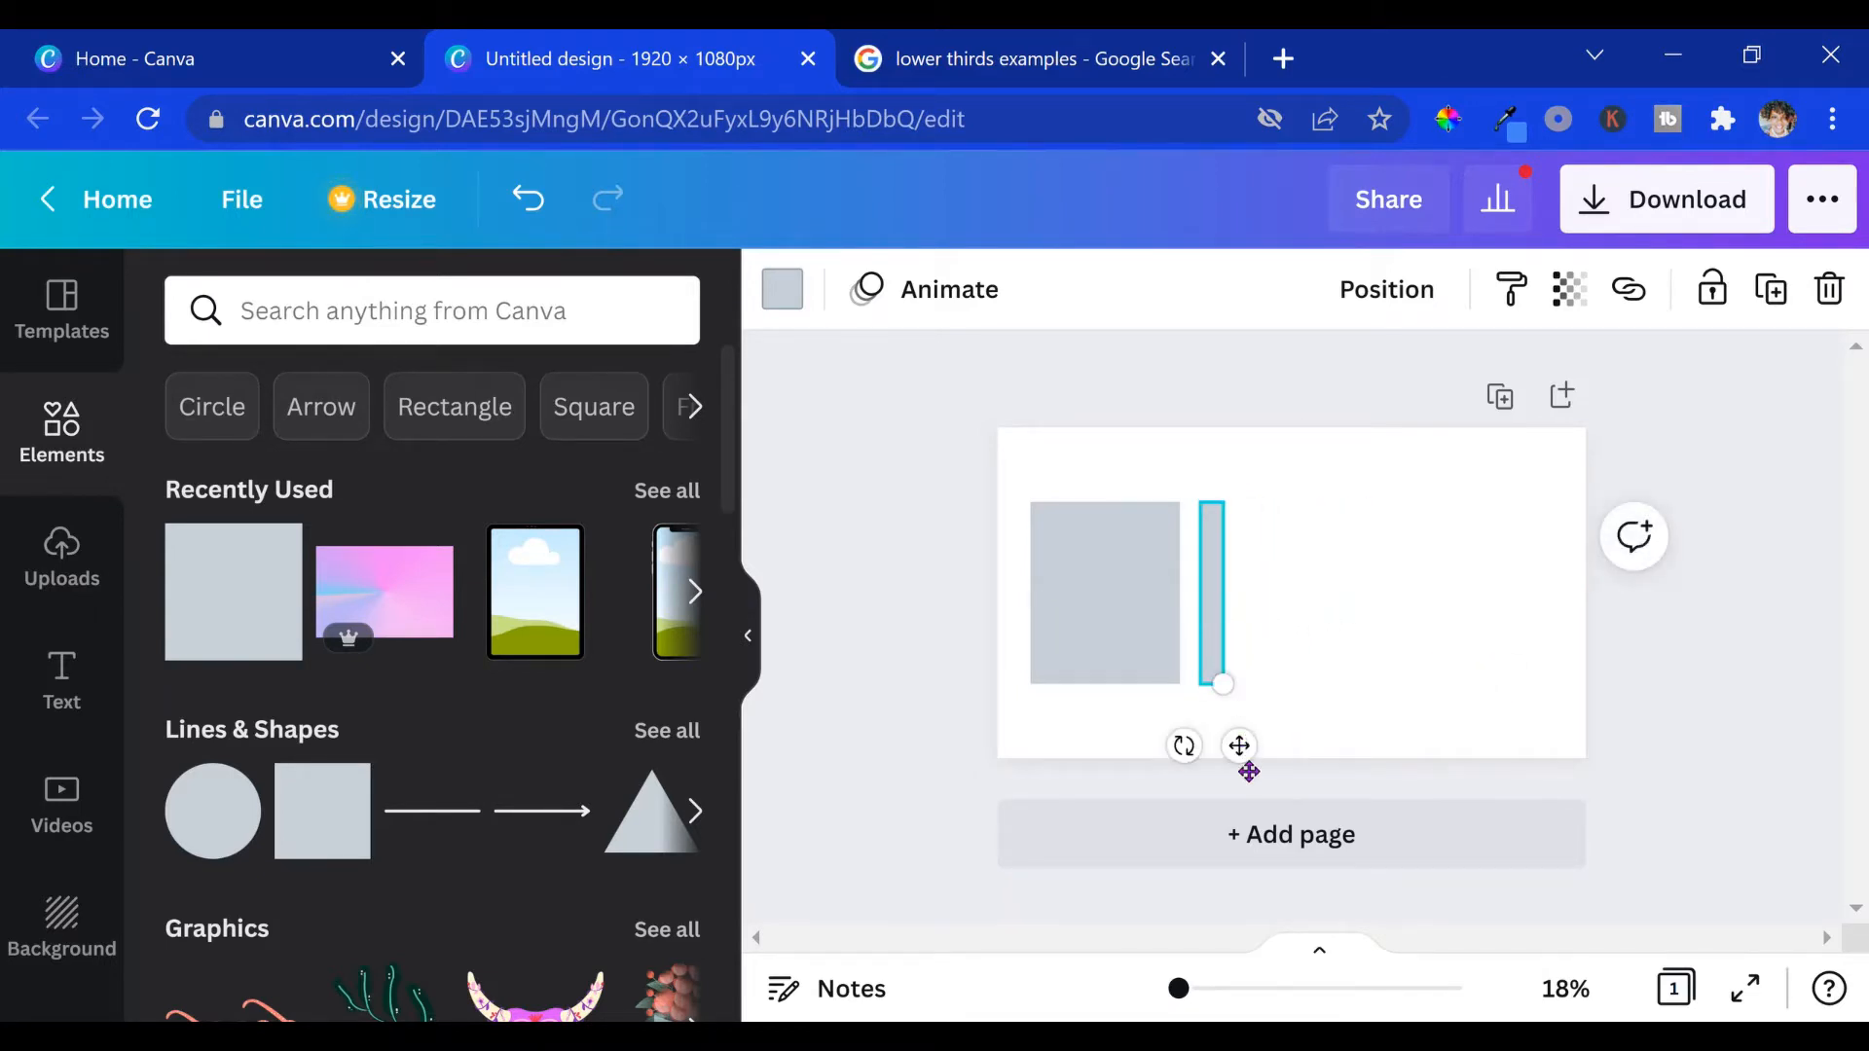
pyautogui.moveTo(1249, 772); pyautogui.dragTo(1241, 770)
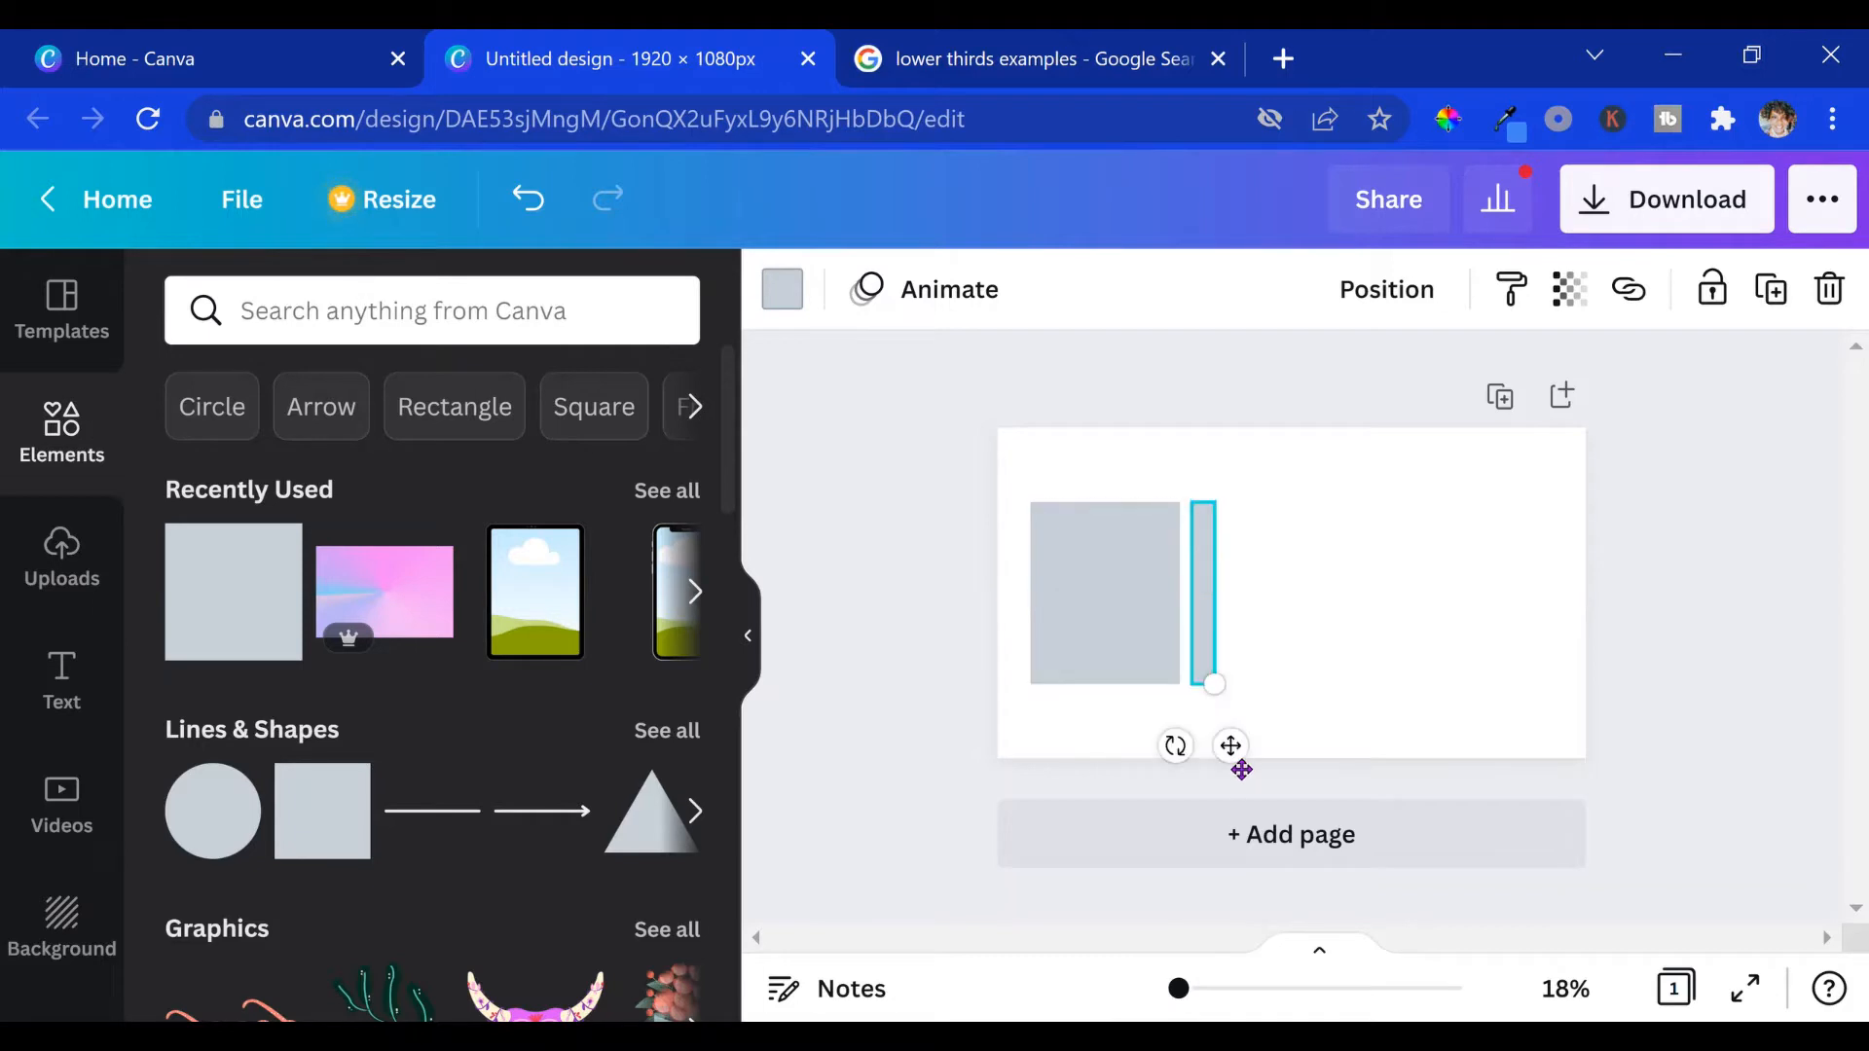
# Step: Duplicate the vertical bar, make the copy slightly thinner, and place it just right of the first bar at the same height
pyautogui.click(1775, 291)
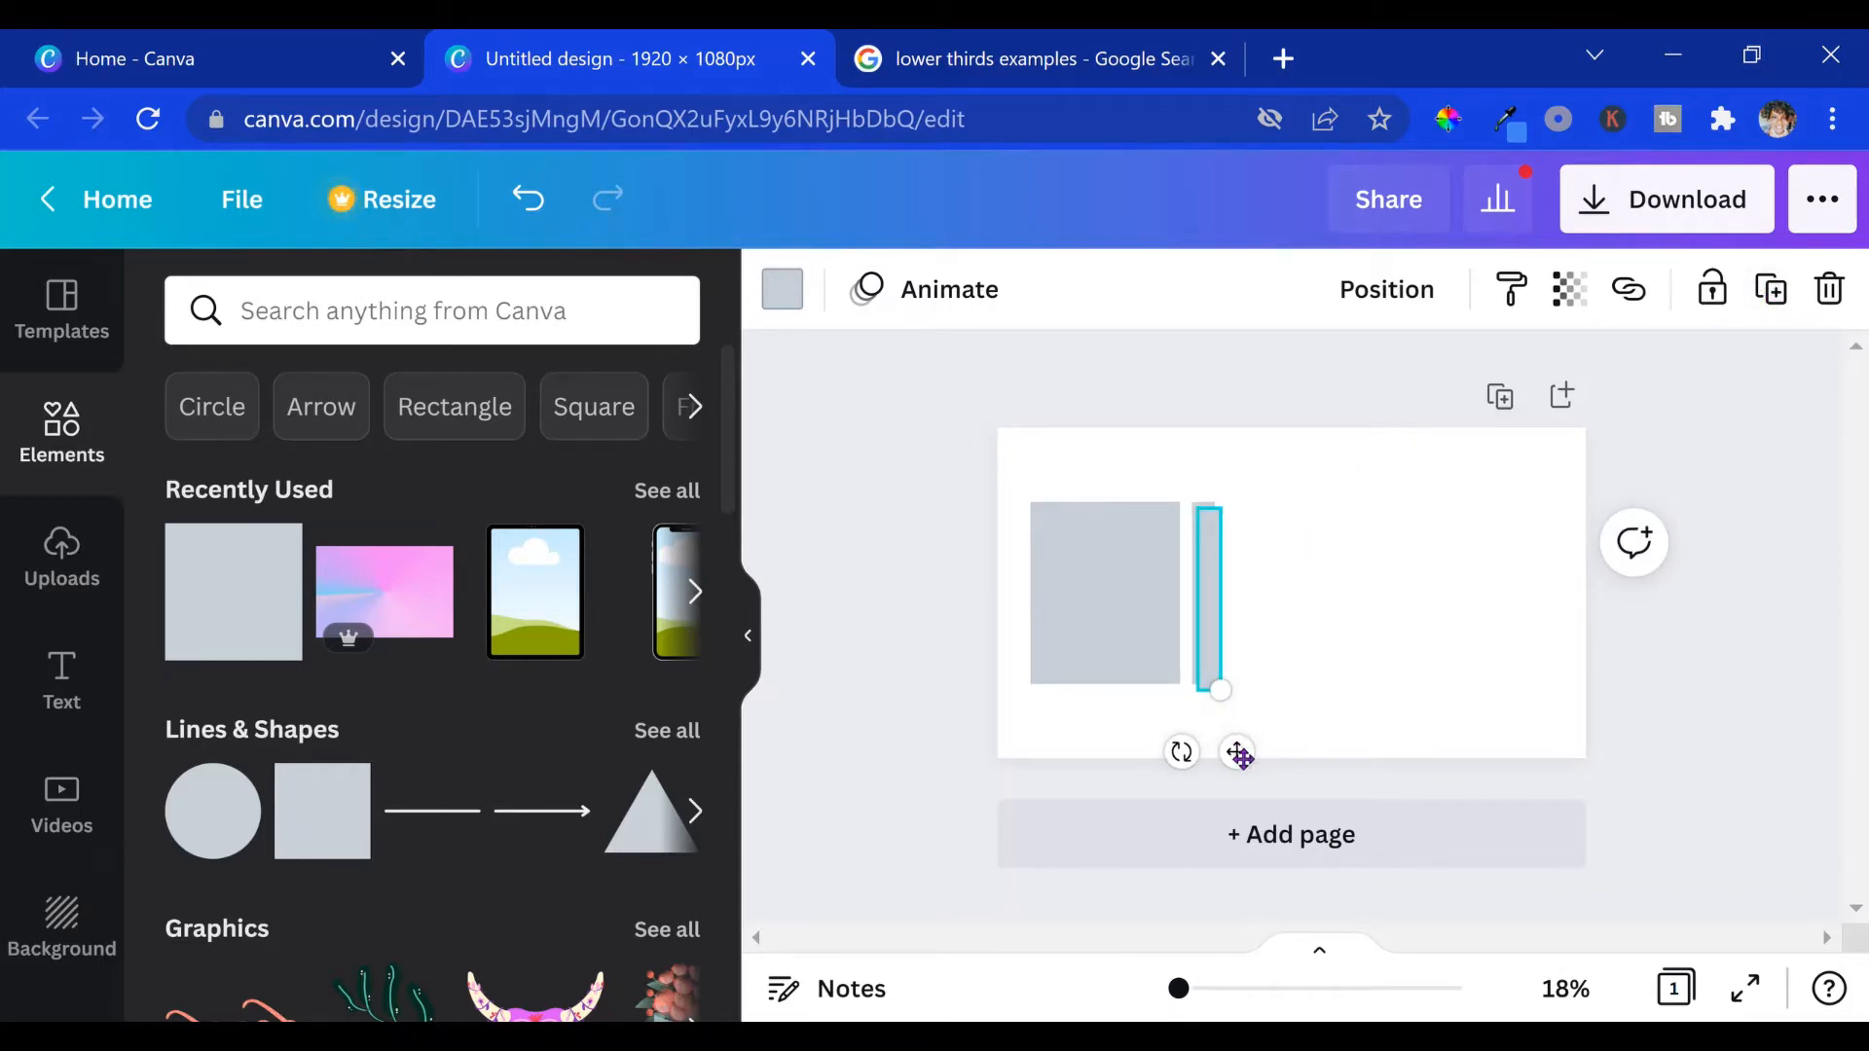
pyautogui.moveTo(1240, 756); pyautogui.dragTo(1275, 747)
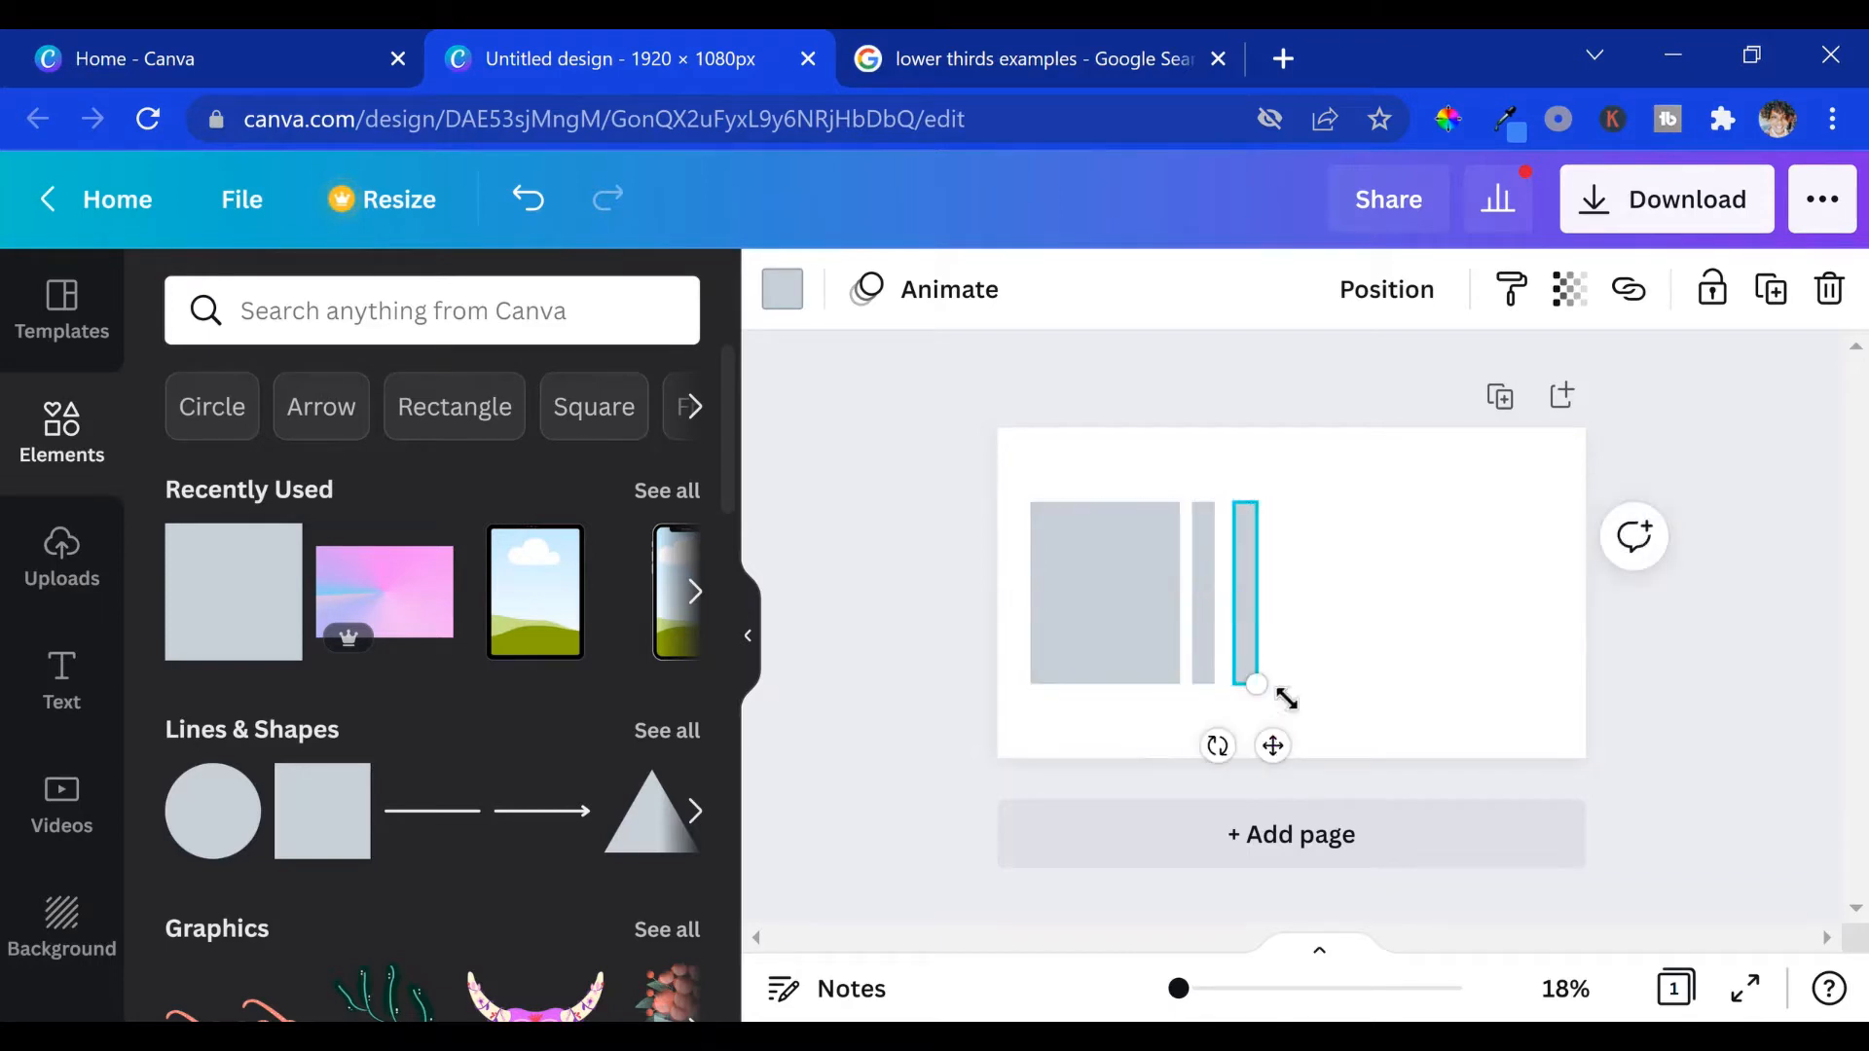
pyautogui.moveTo(1281, 626); pyautogui.dragTo(1273, 625)
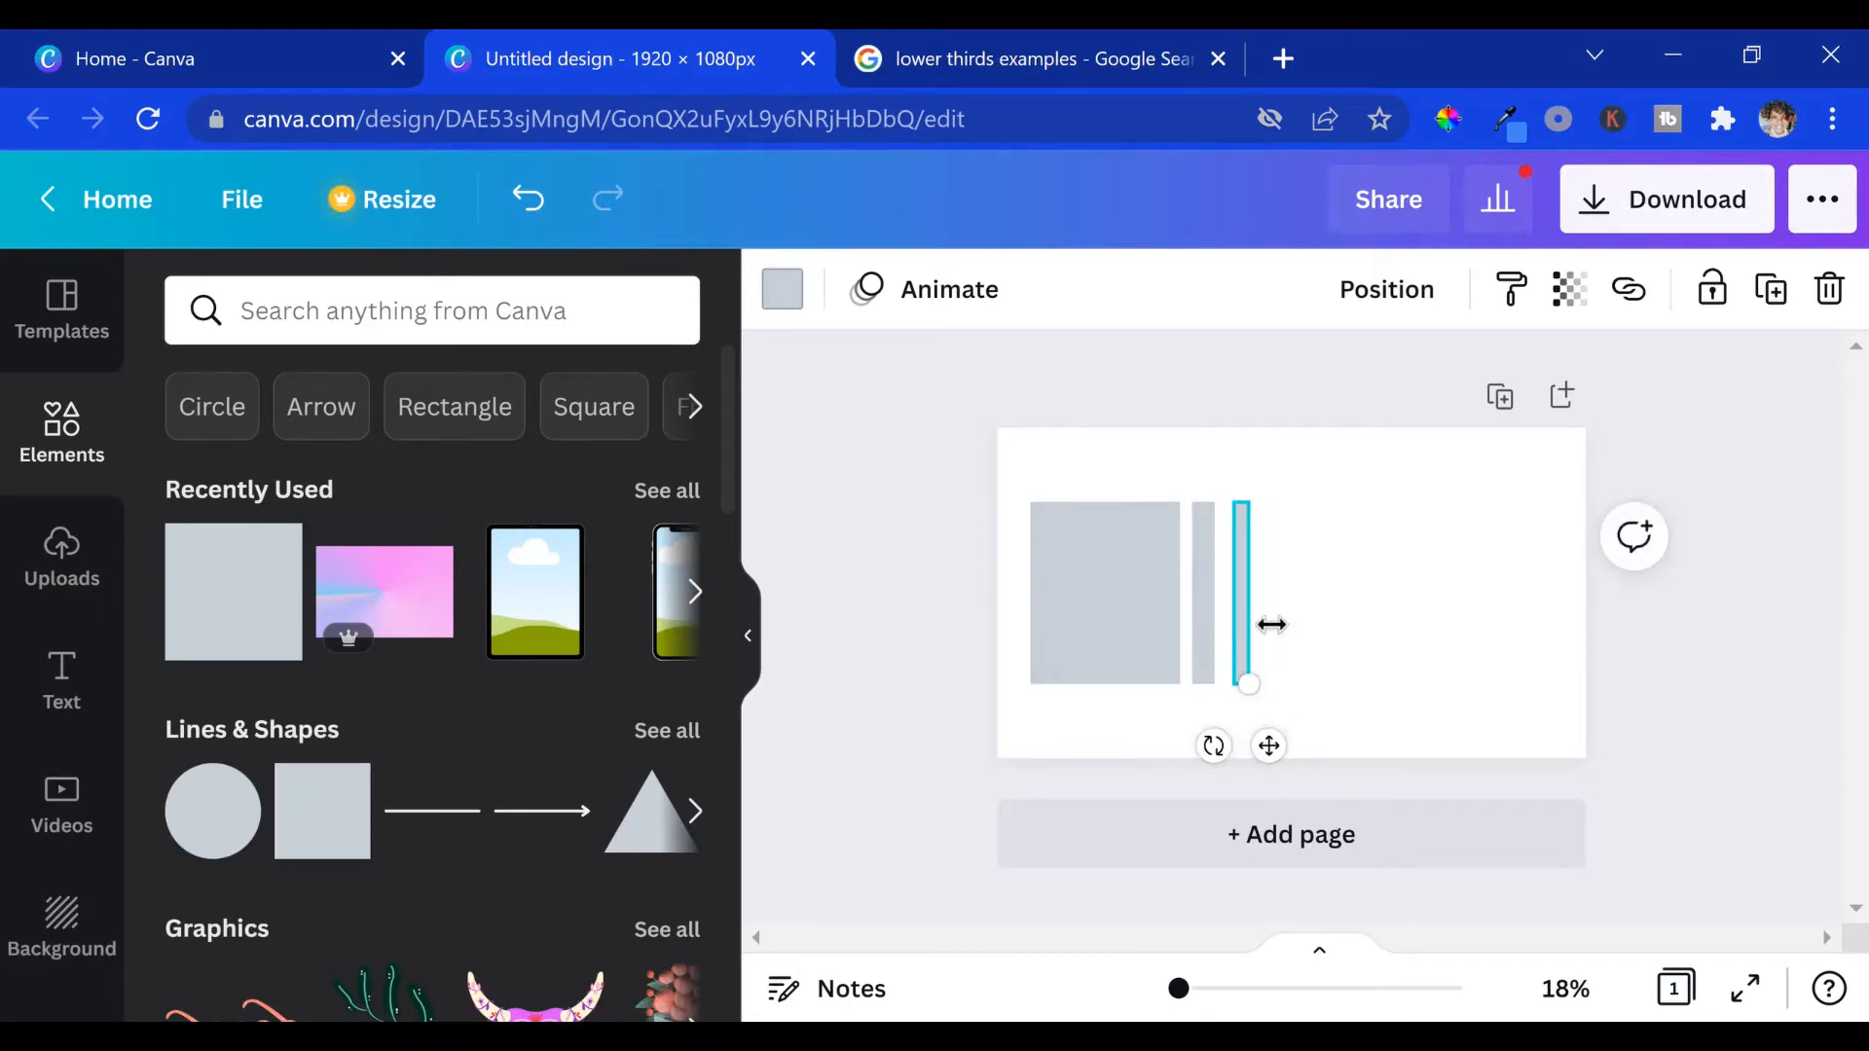
pyautogui.moveTo(1282, 770); pyautogui.dragTo(1273, 768)
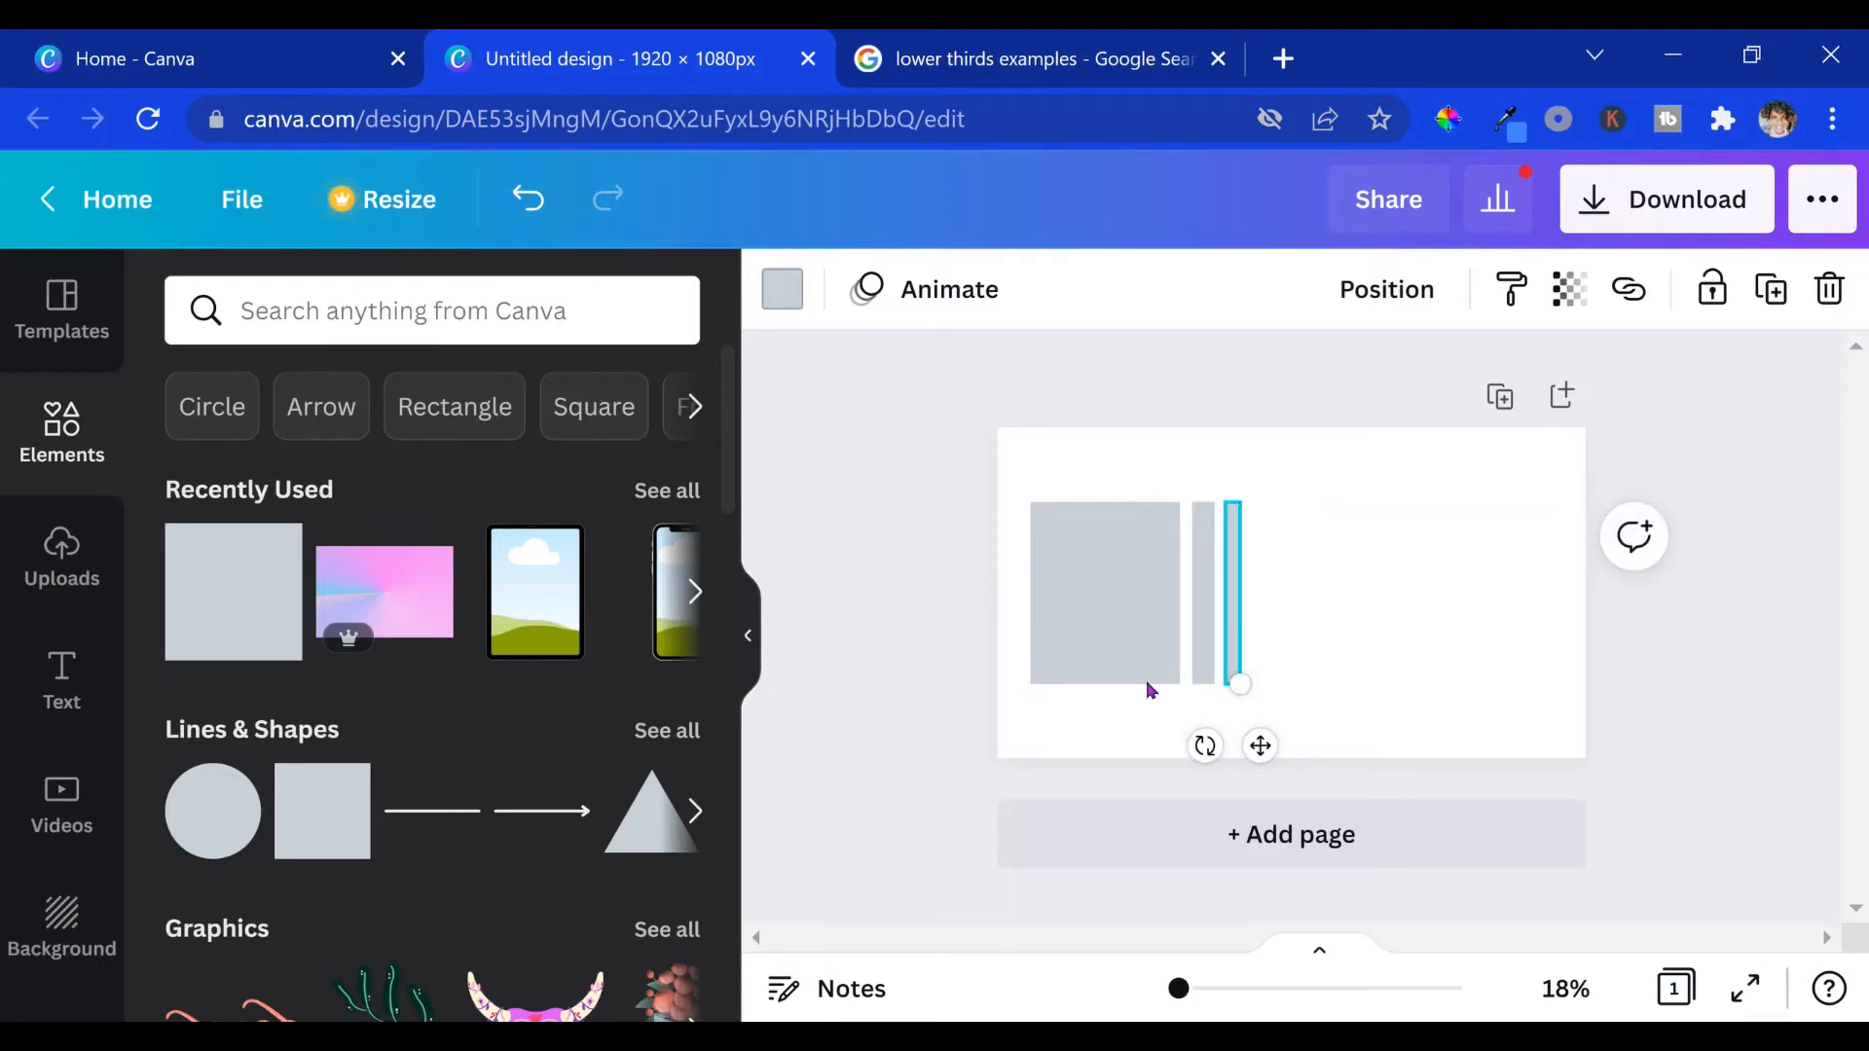
# Step: Set the transparency of the large rectangle and both vertical bars to 40
pyautogui.click(1135, 656)
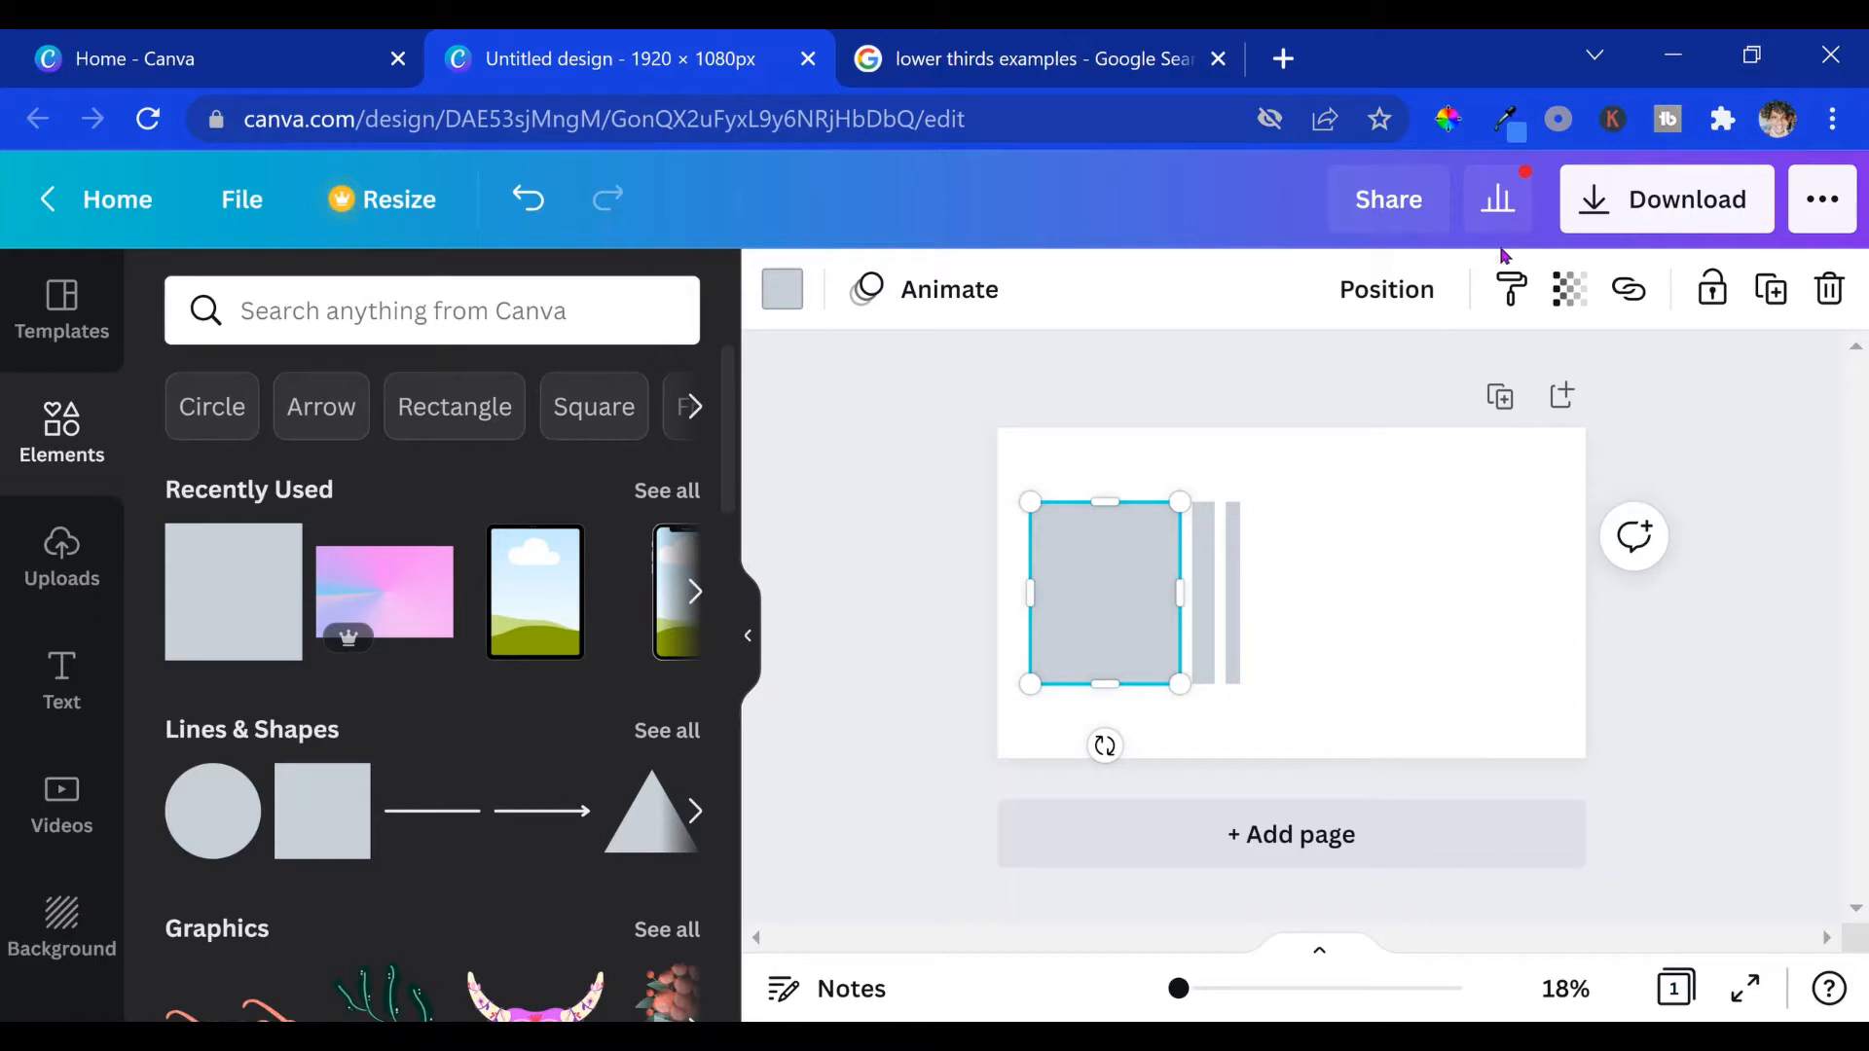
pyautogui.click(1567, 292)
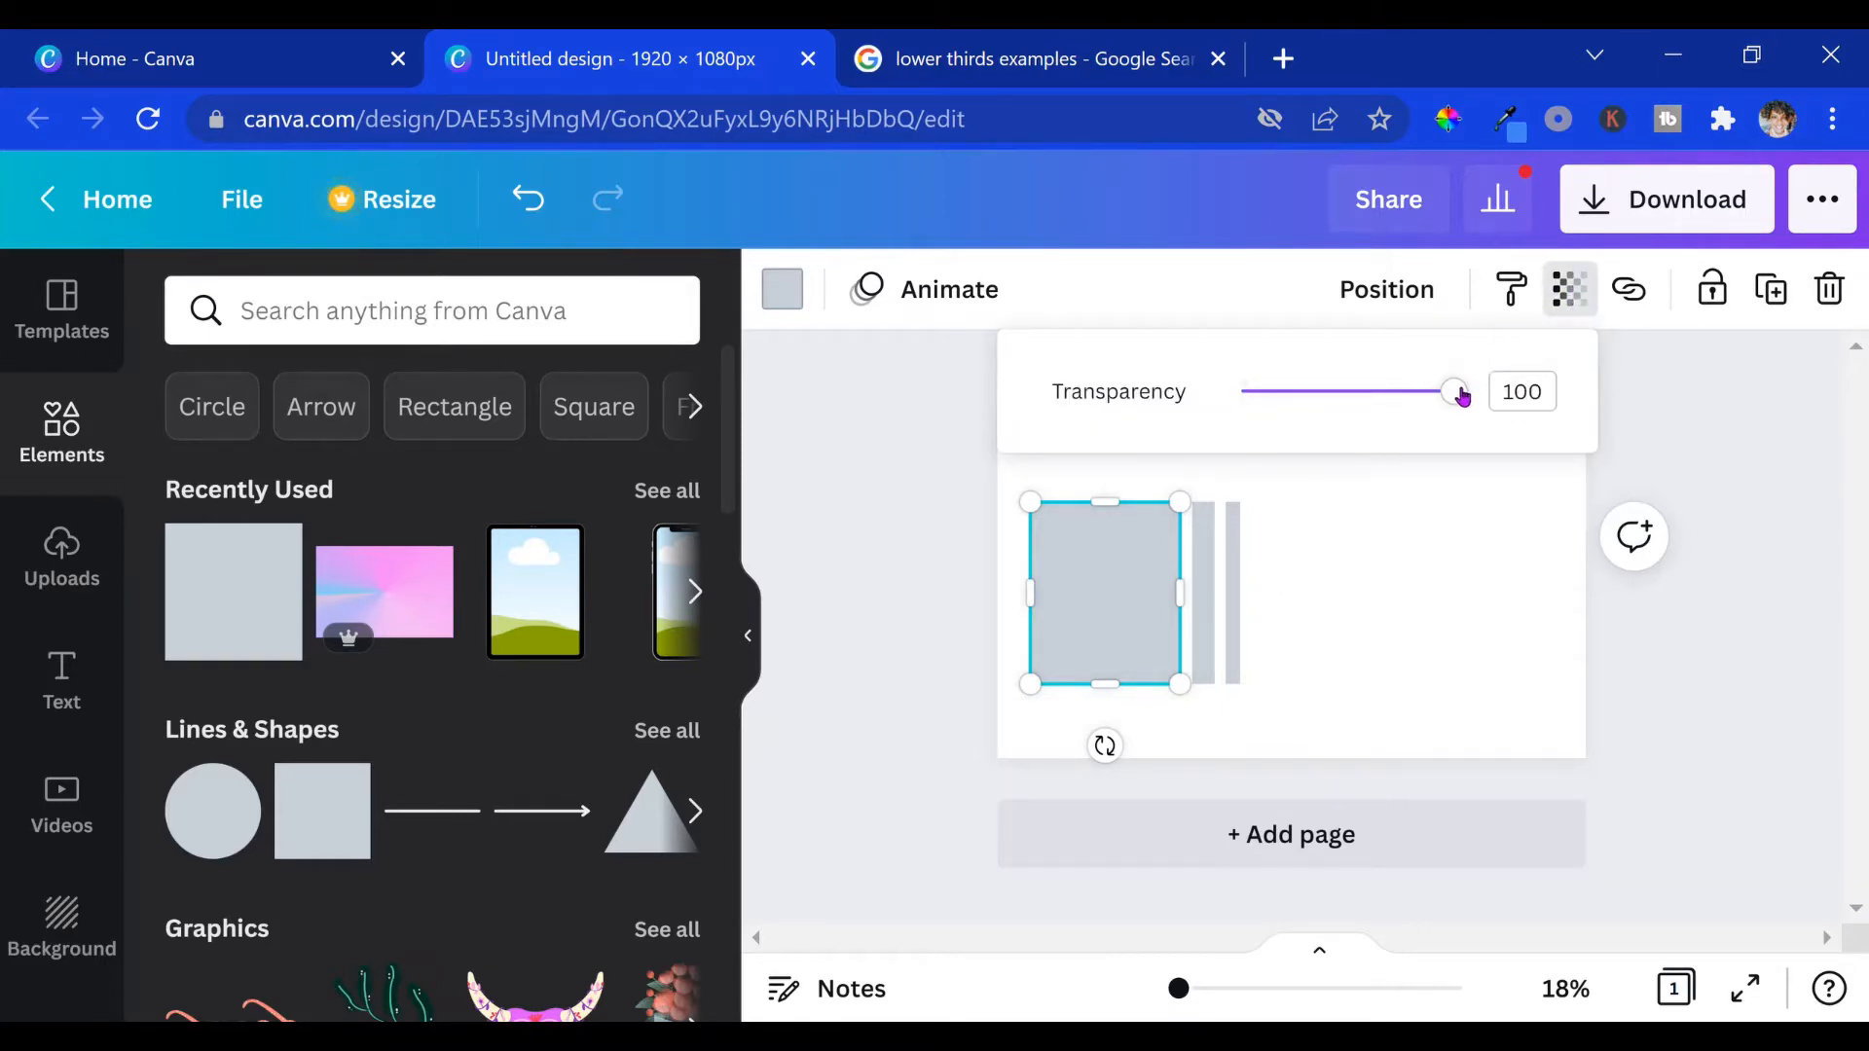
pyautogui.moveTo(1455, 392); pyautogui.dragTo(1327, 447)
pyautogui.click(1234, 571)
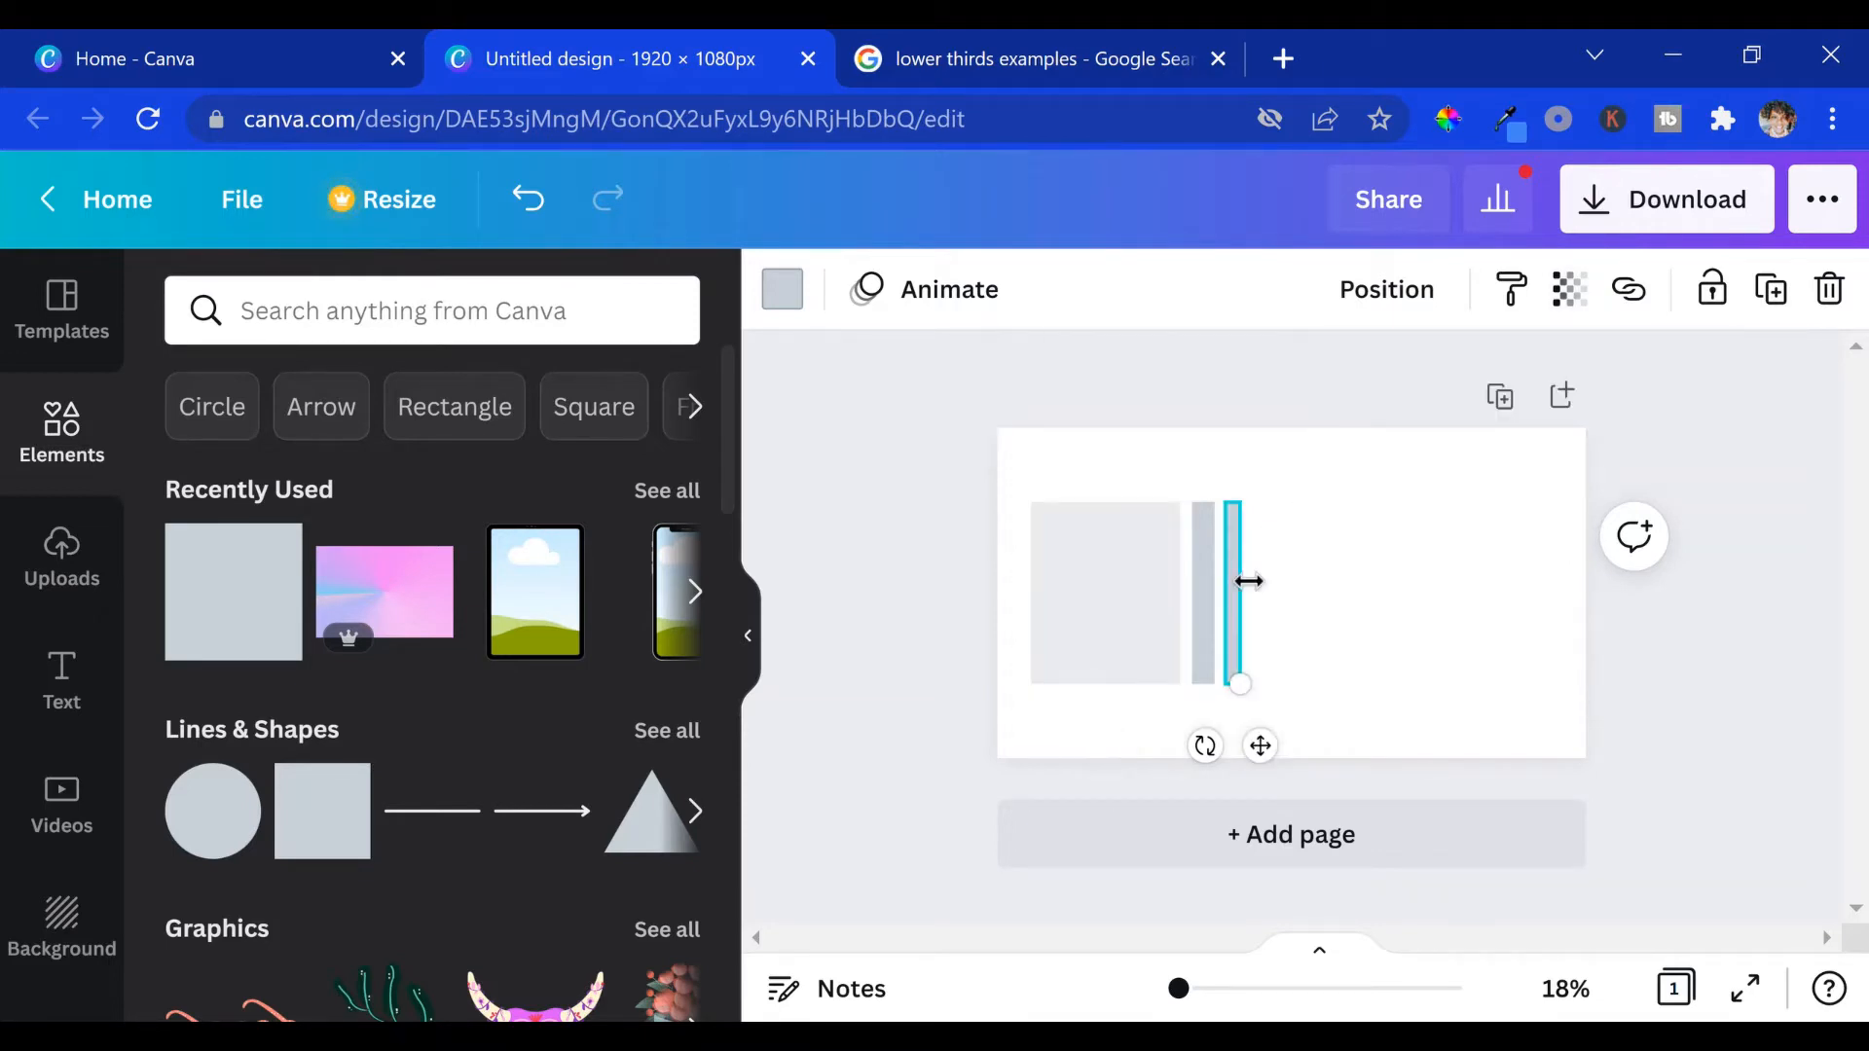
pyautogui.click(1568, 290)
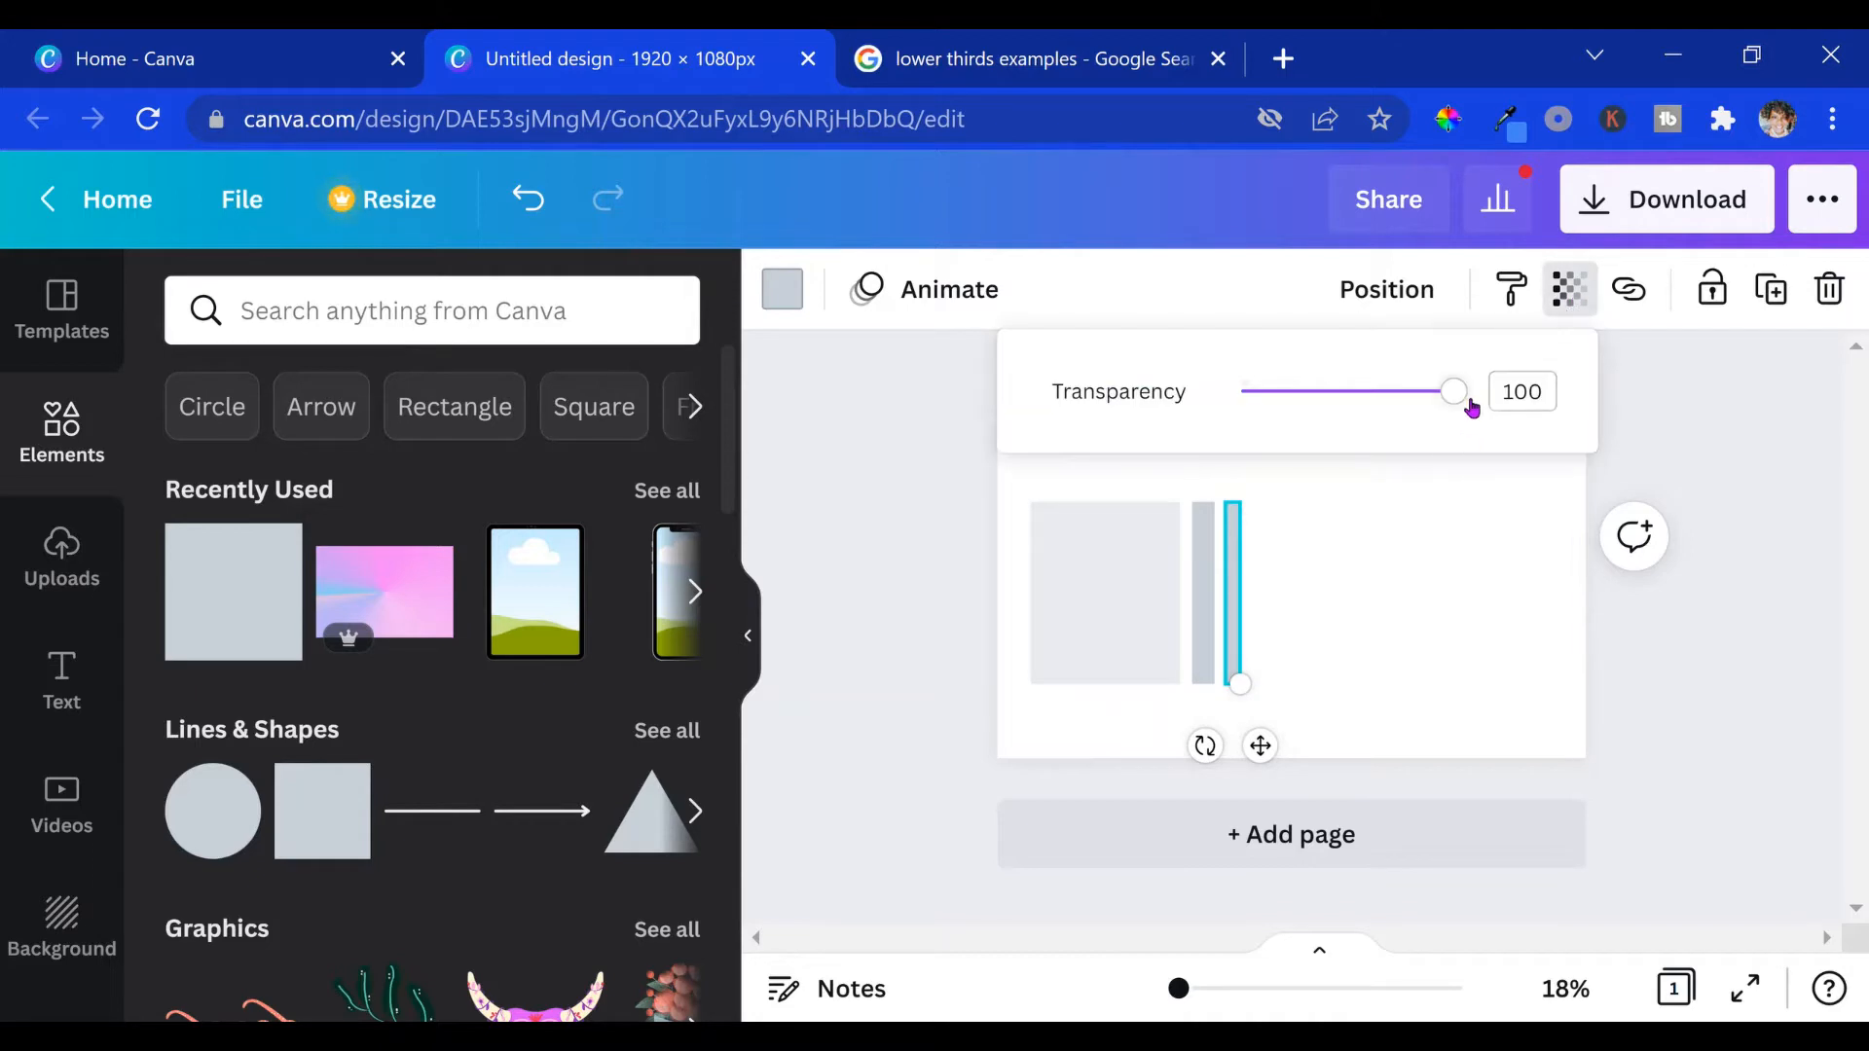
pyautogui.moveTo(1456, 395); pyautogui.dragTo(1336, 424)
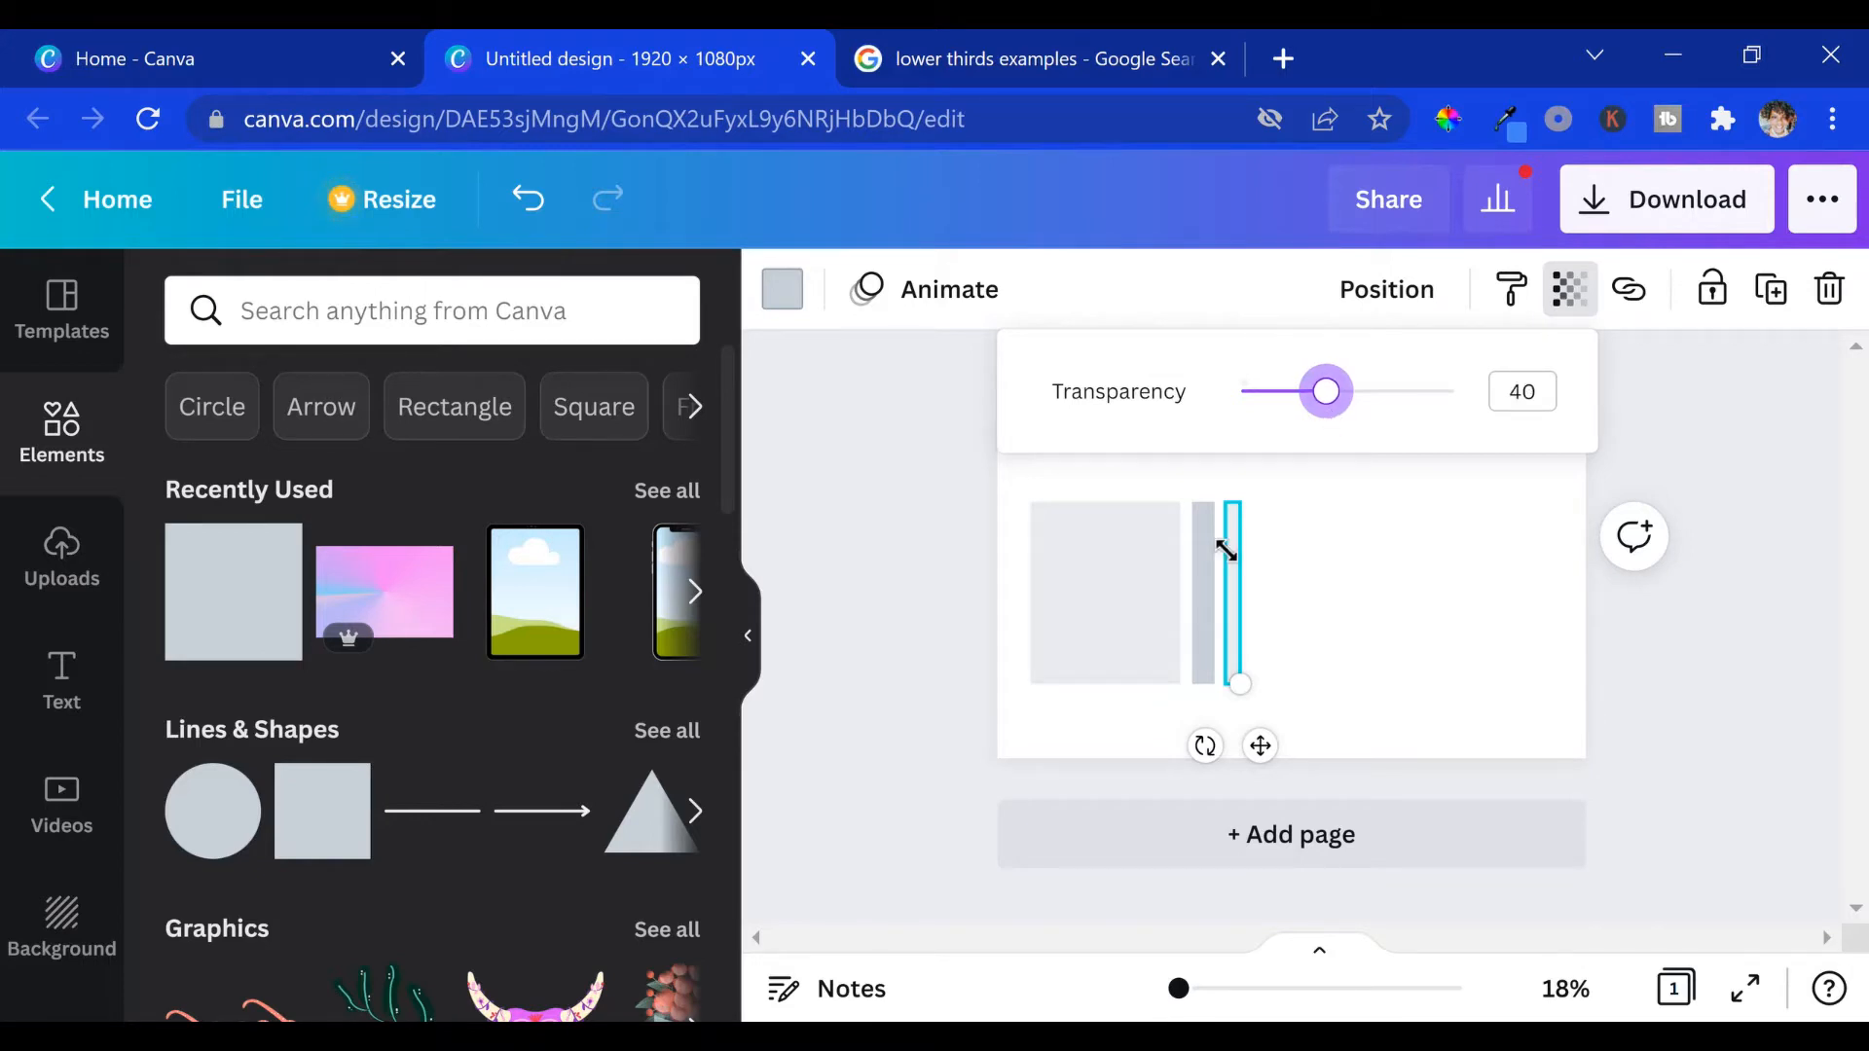
pyautogui.click(1324, 574)
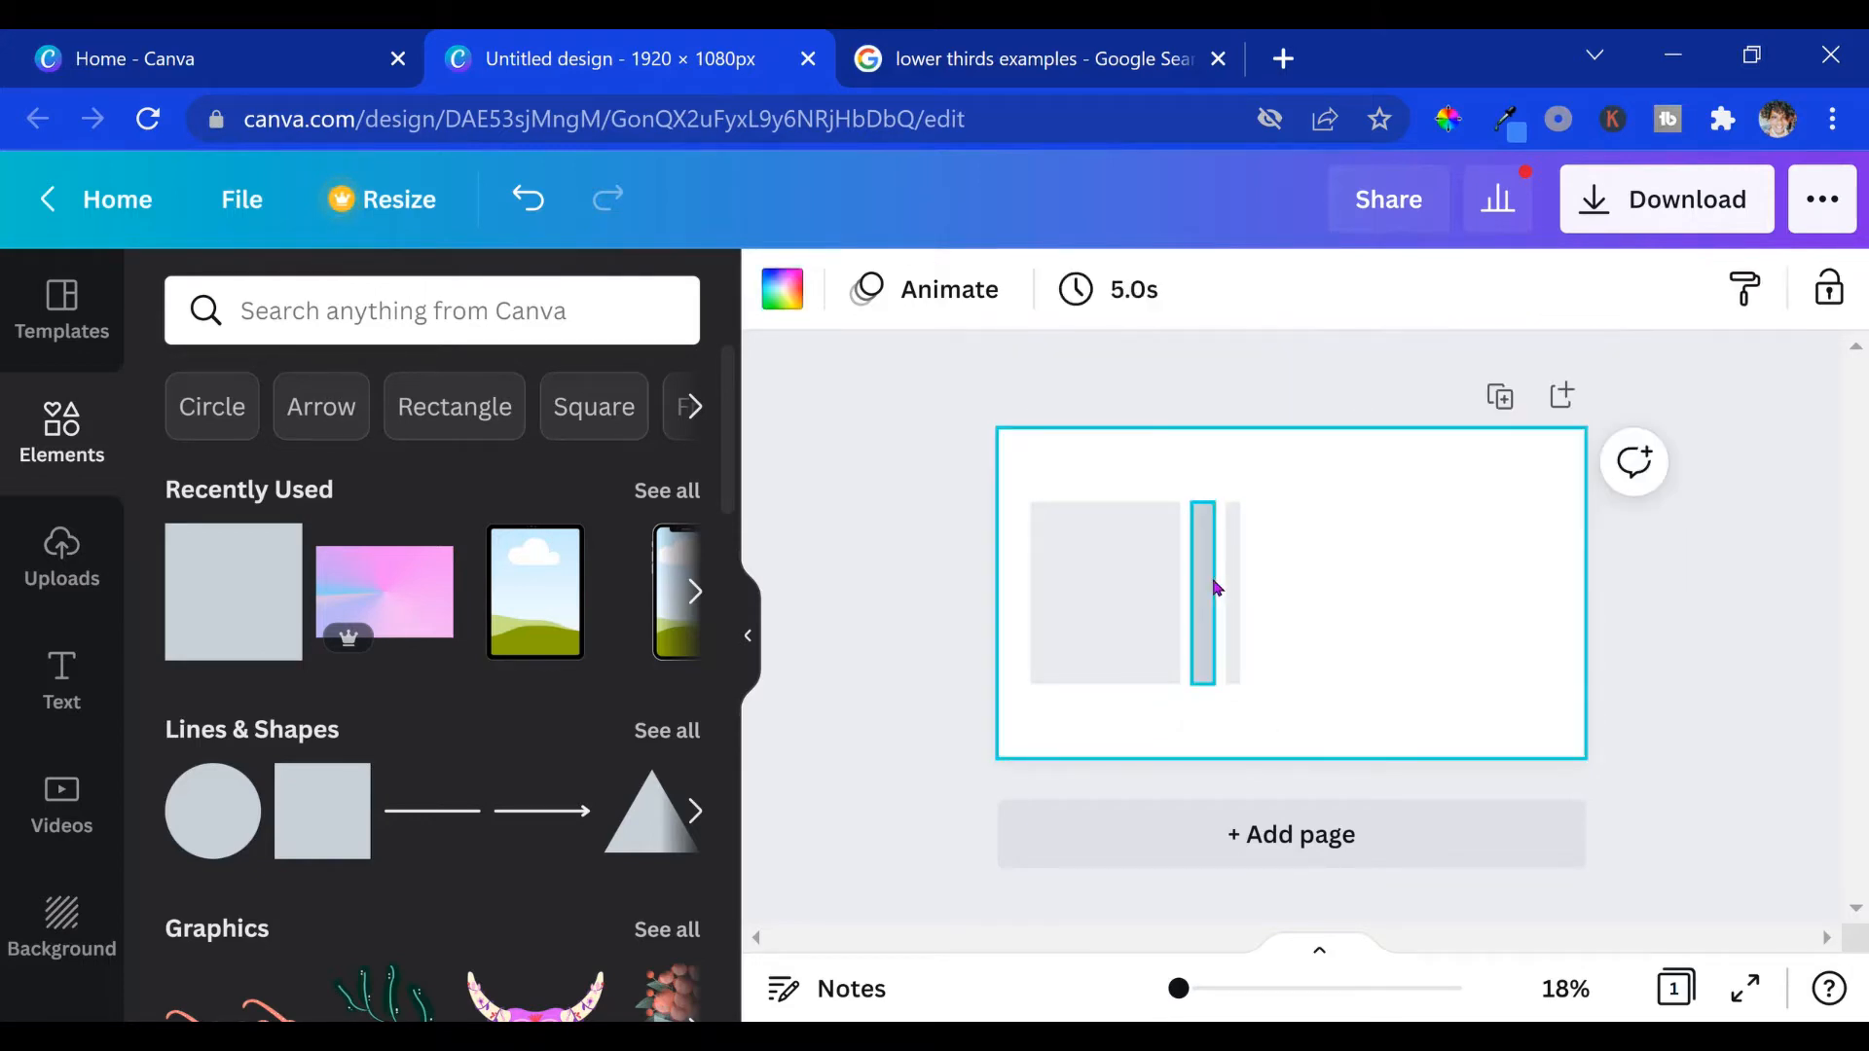
pyautogui.click(1207, 584)
pyautogui.click(1576, 312)
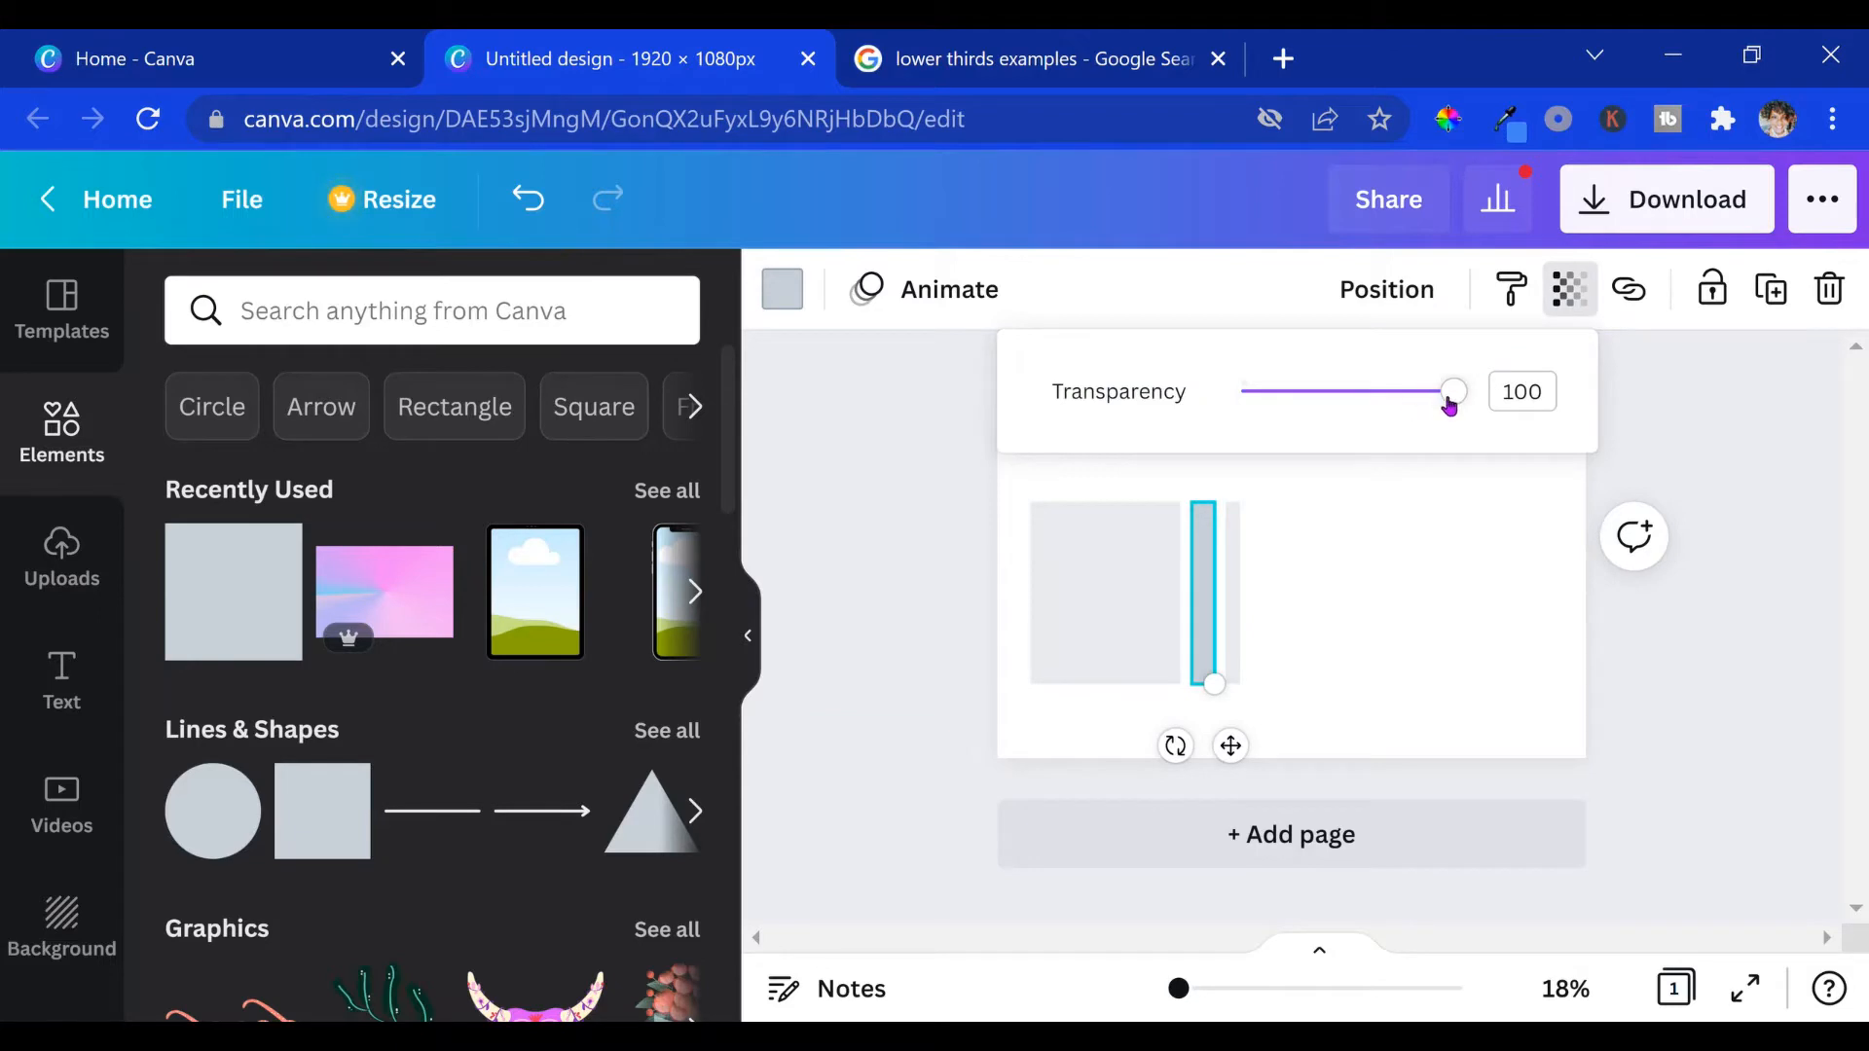
pyautogui.moveTo(1456, 425); pyautogui.dragTo(1327, 439)
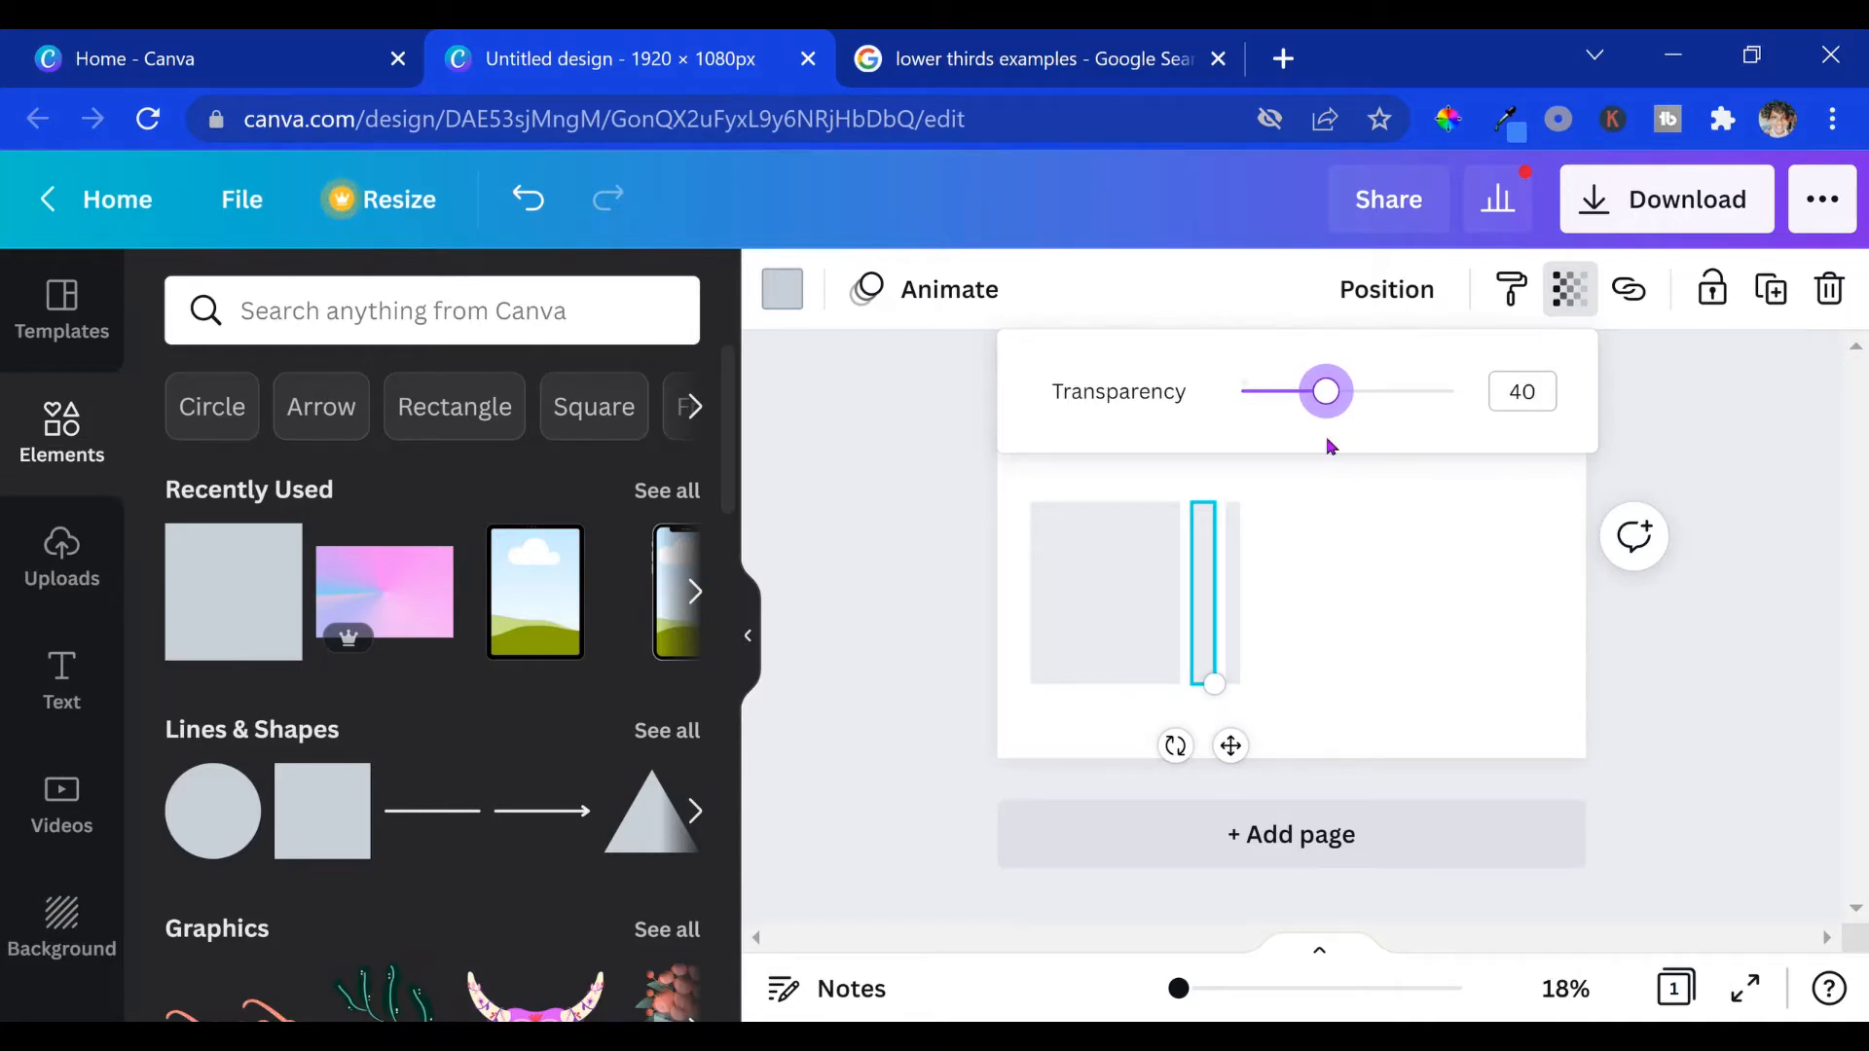
pyautogui.click(1318, 587)
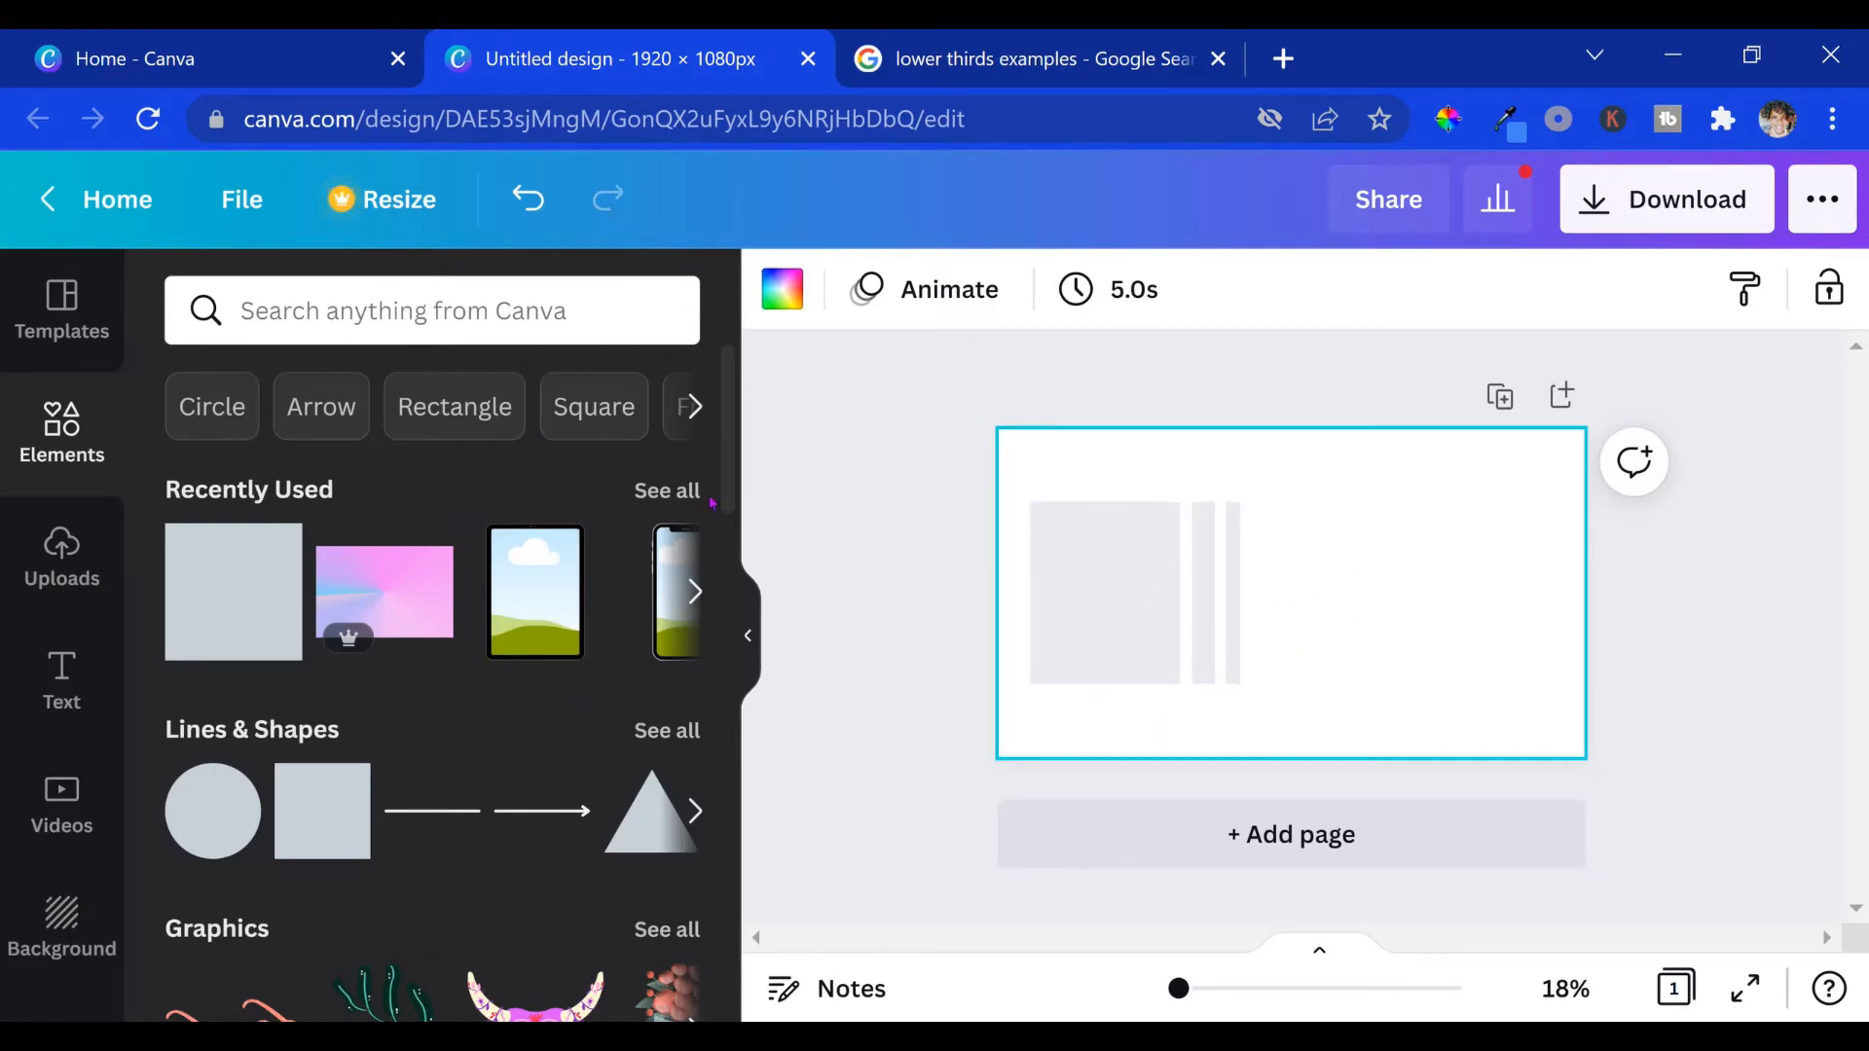
# Step: Add the recently used pink and blue gradient image to the page
pyautogui.moveTo(730, 503)
pyautogui.mouseDown()
pyautogui.moveTo(729, 871)
pyautogui.moveTo(750, 479)
pyautogui.mouseUp()
pyautogui.click(76, 433)
pyautogui.moveTo(732, 423)
pyautogui.mouseDown()
pyautogui.moveTo(751, 633)
pyautogui.moveTo(741, 447)
pyautogui.mouseUp()
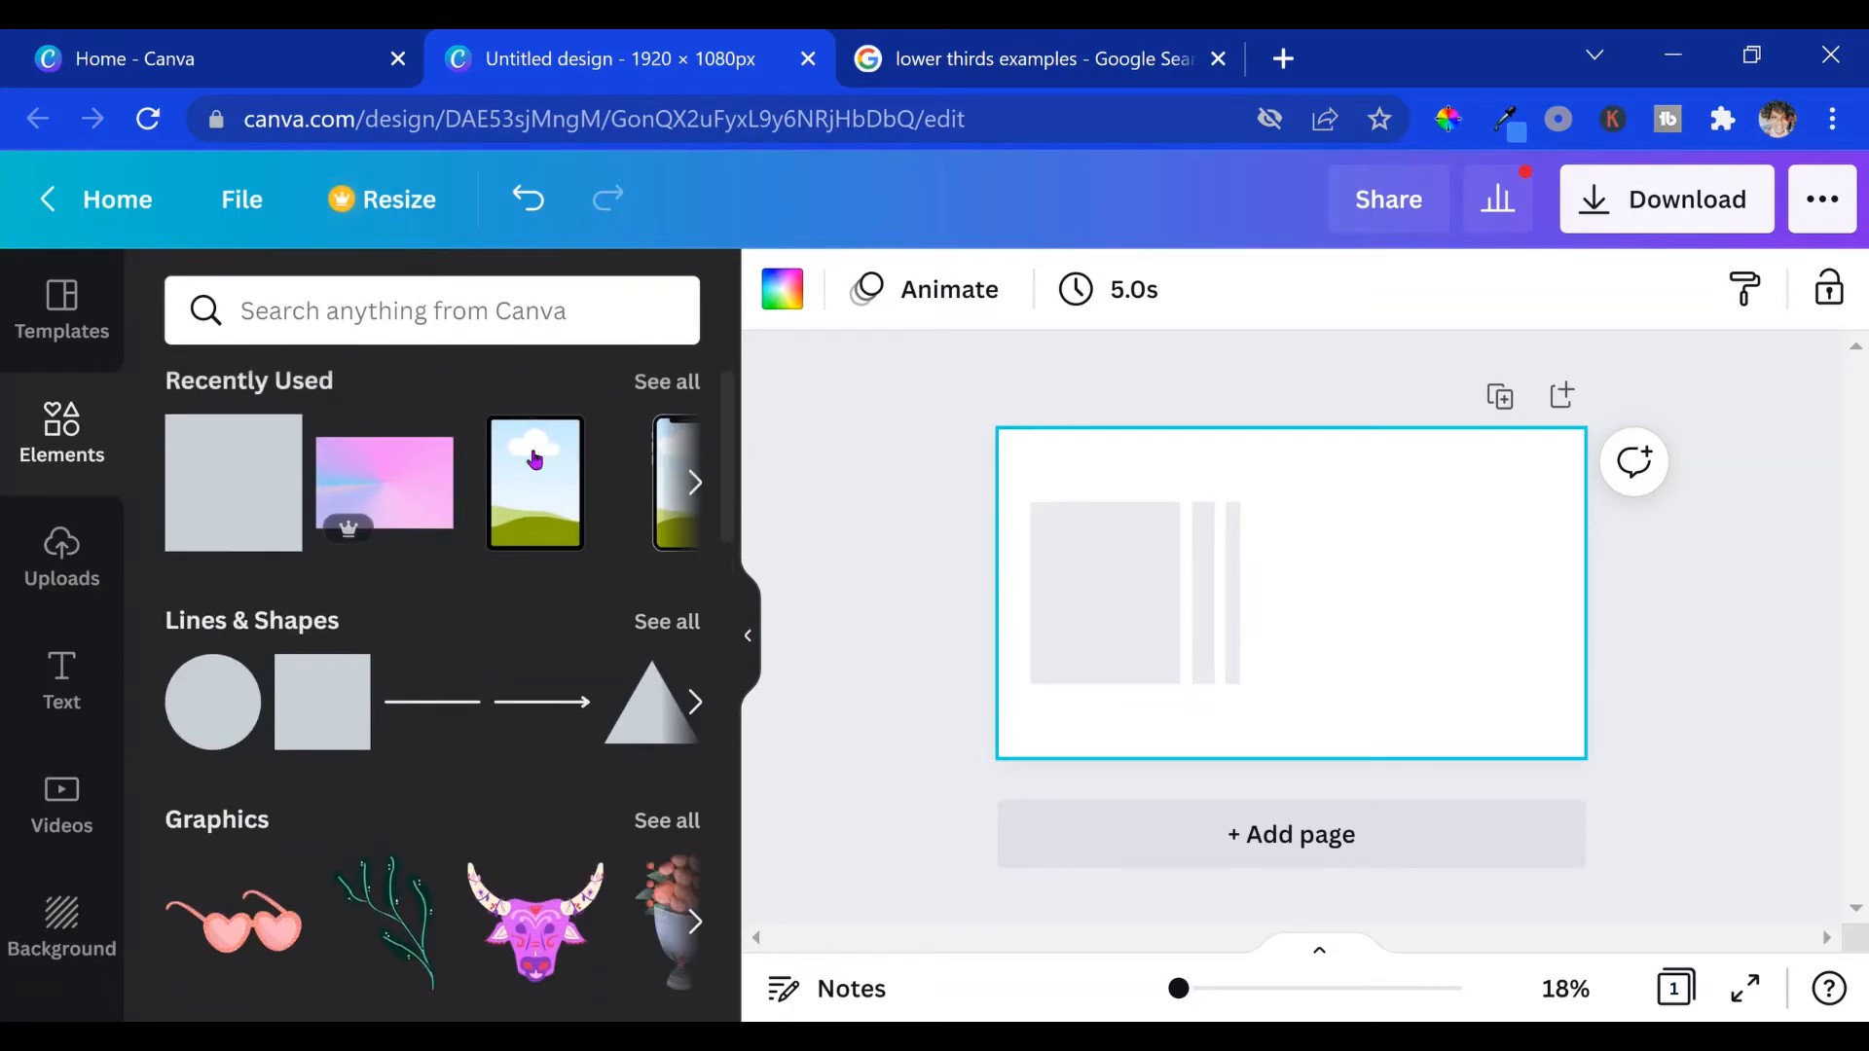
pyautogui.click(378, 489)
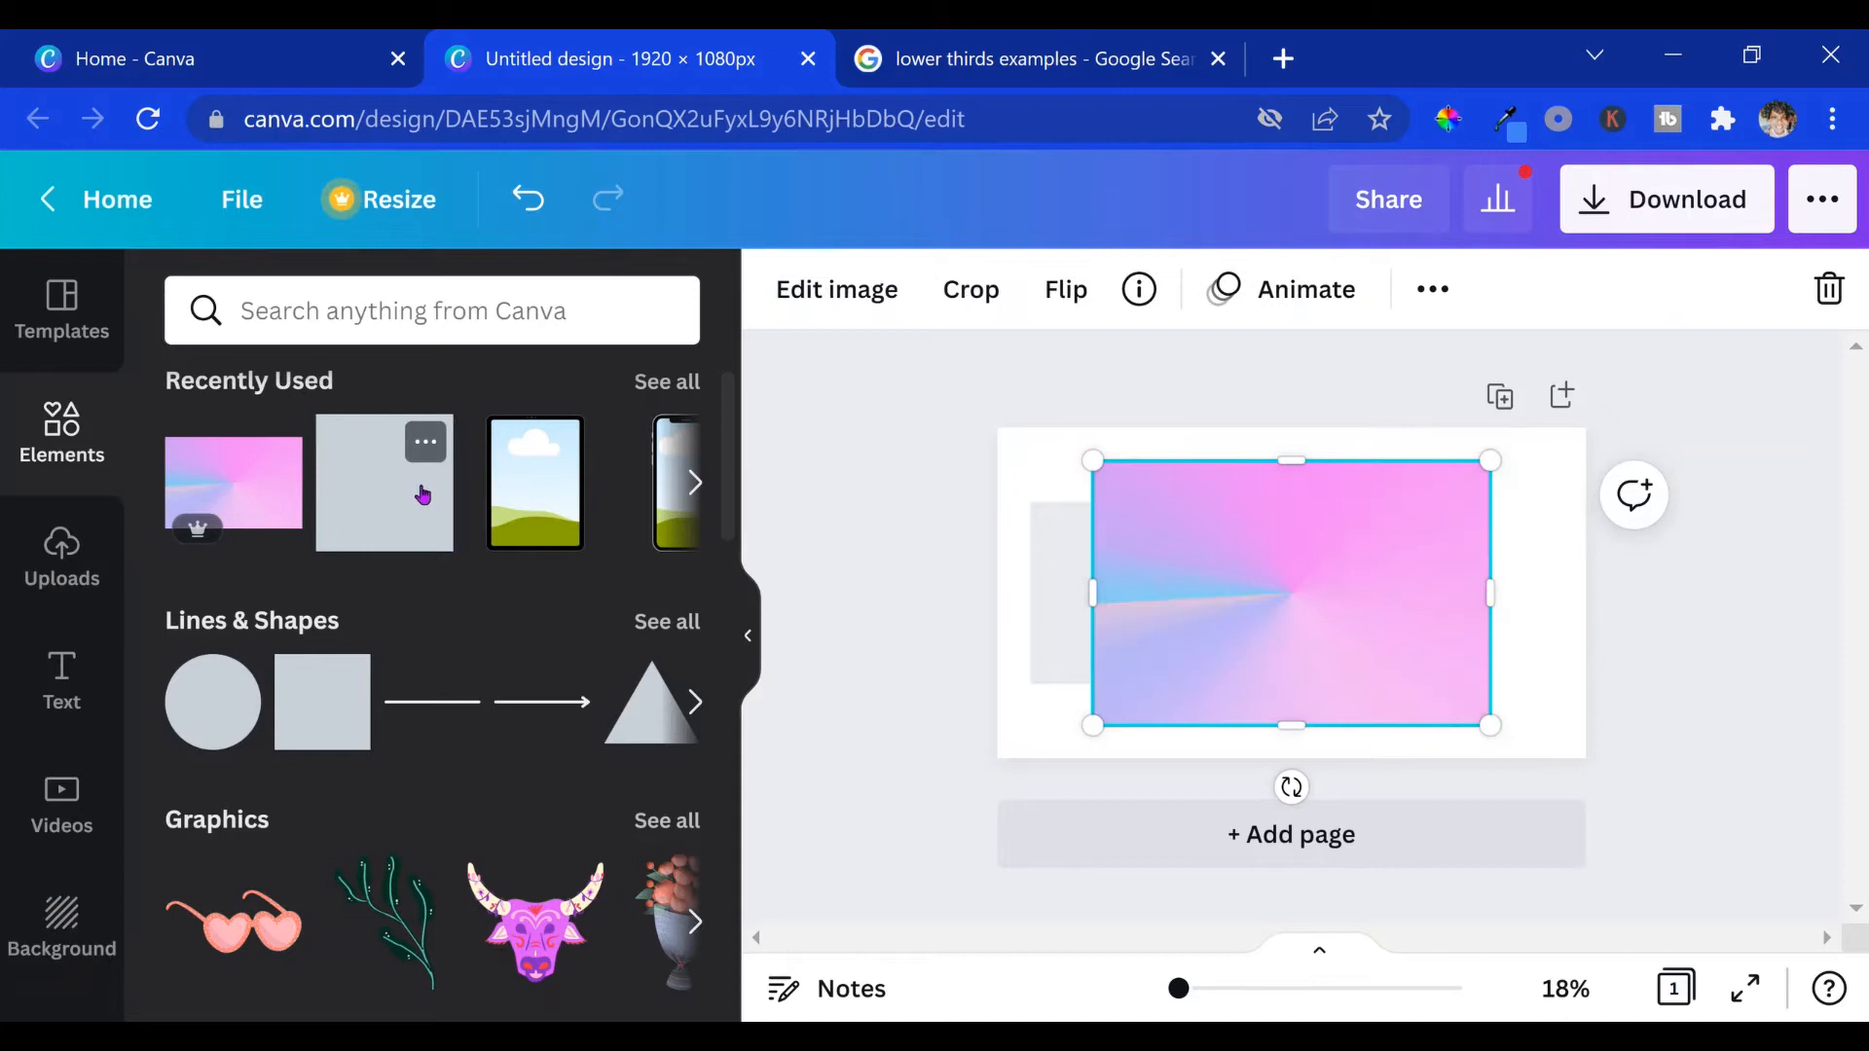
# Step: Crop the gradient image at its top and bottom into a wide band whose lower edge lines up with the rectangle and bars
pyautogui.click(418, 314)
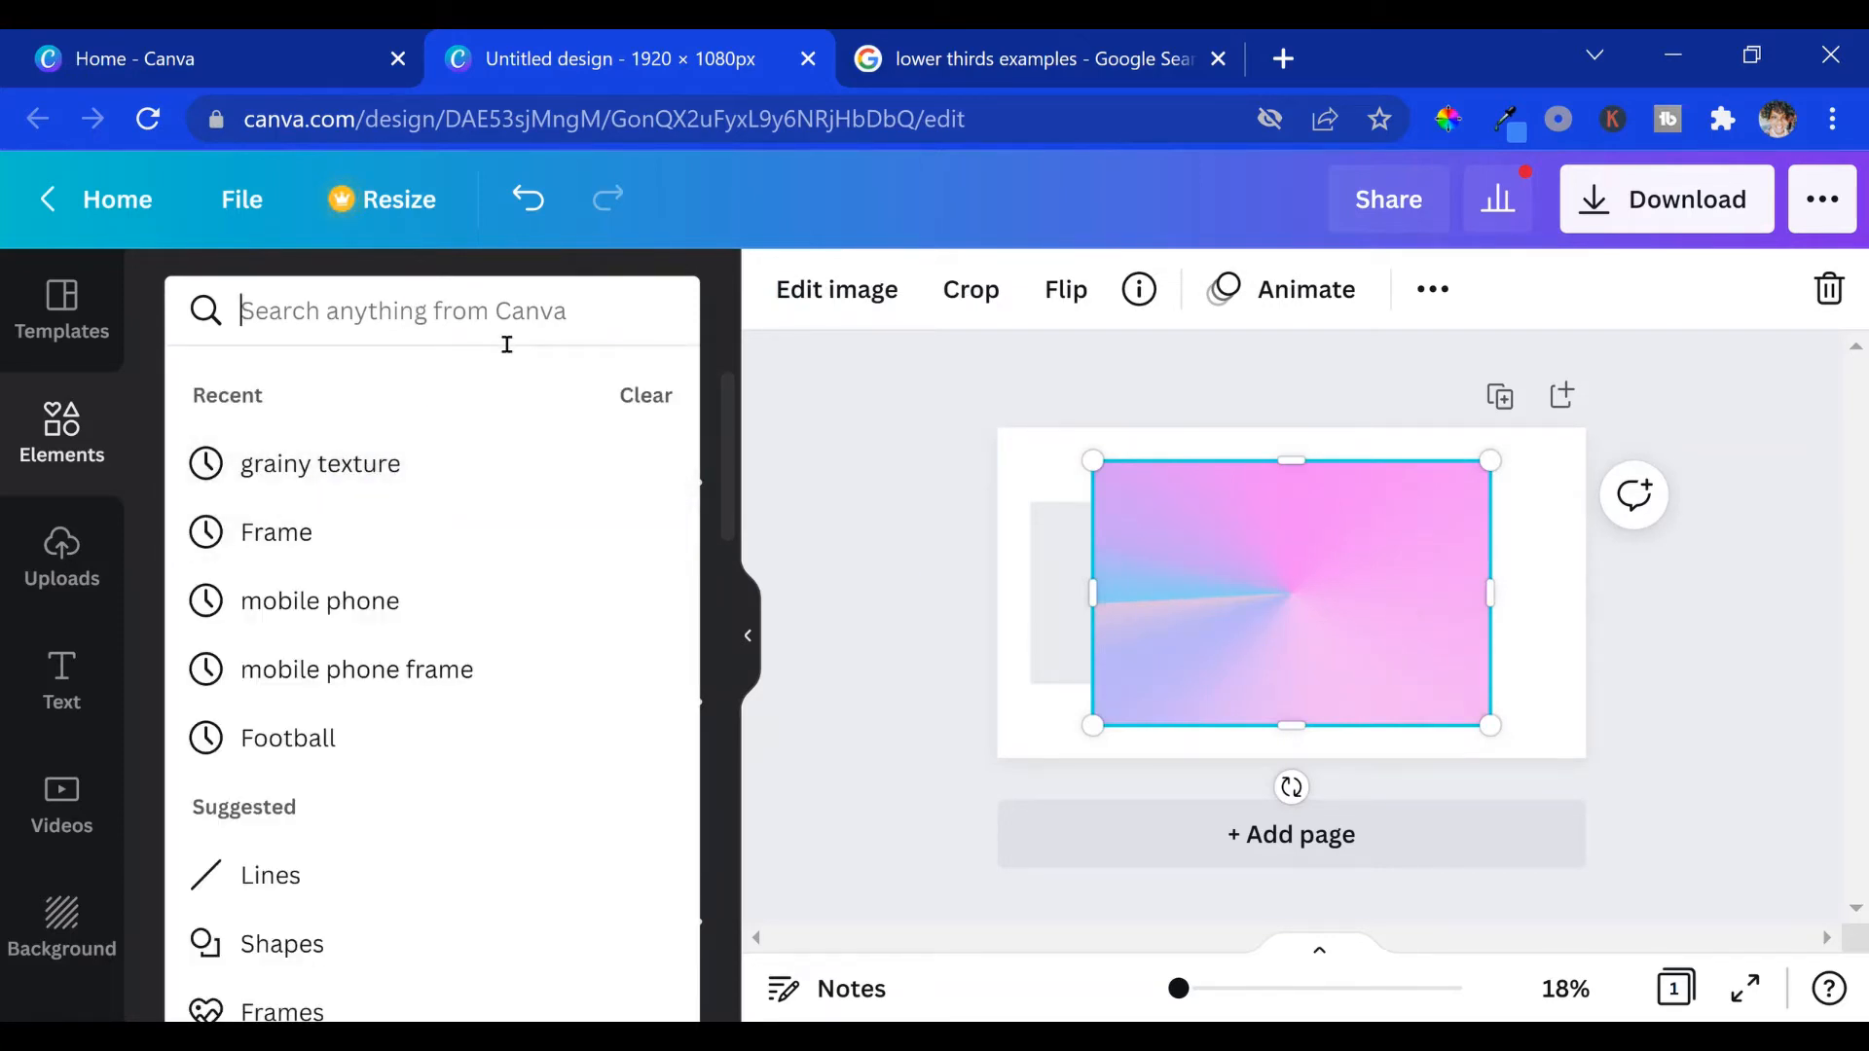
pyautogui.click(876, 576)
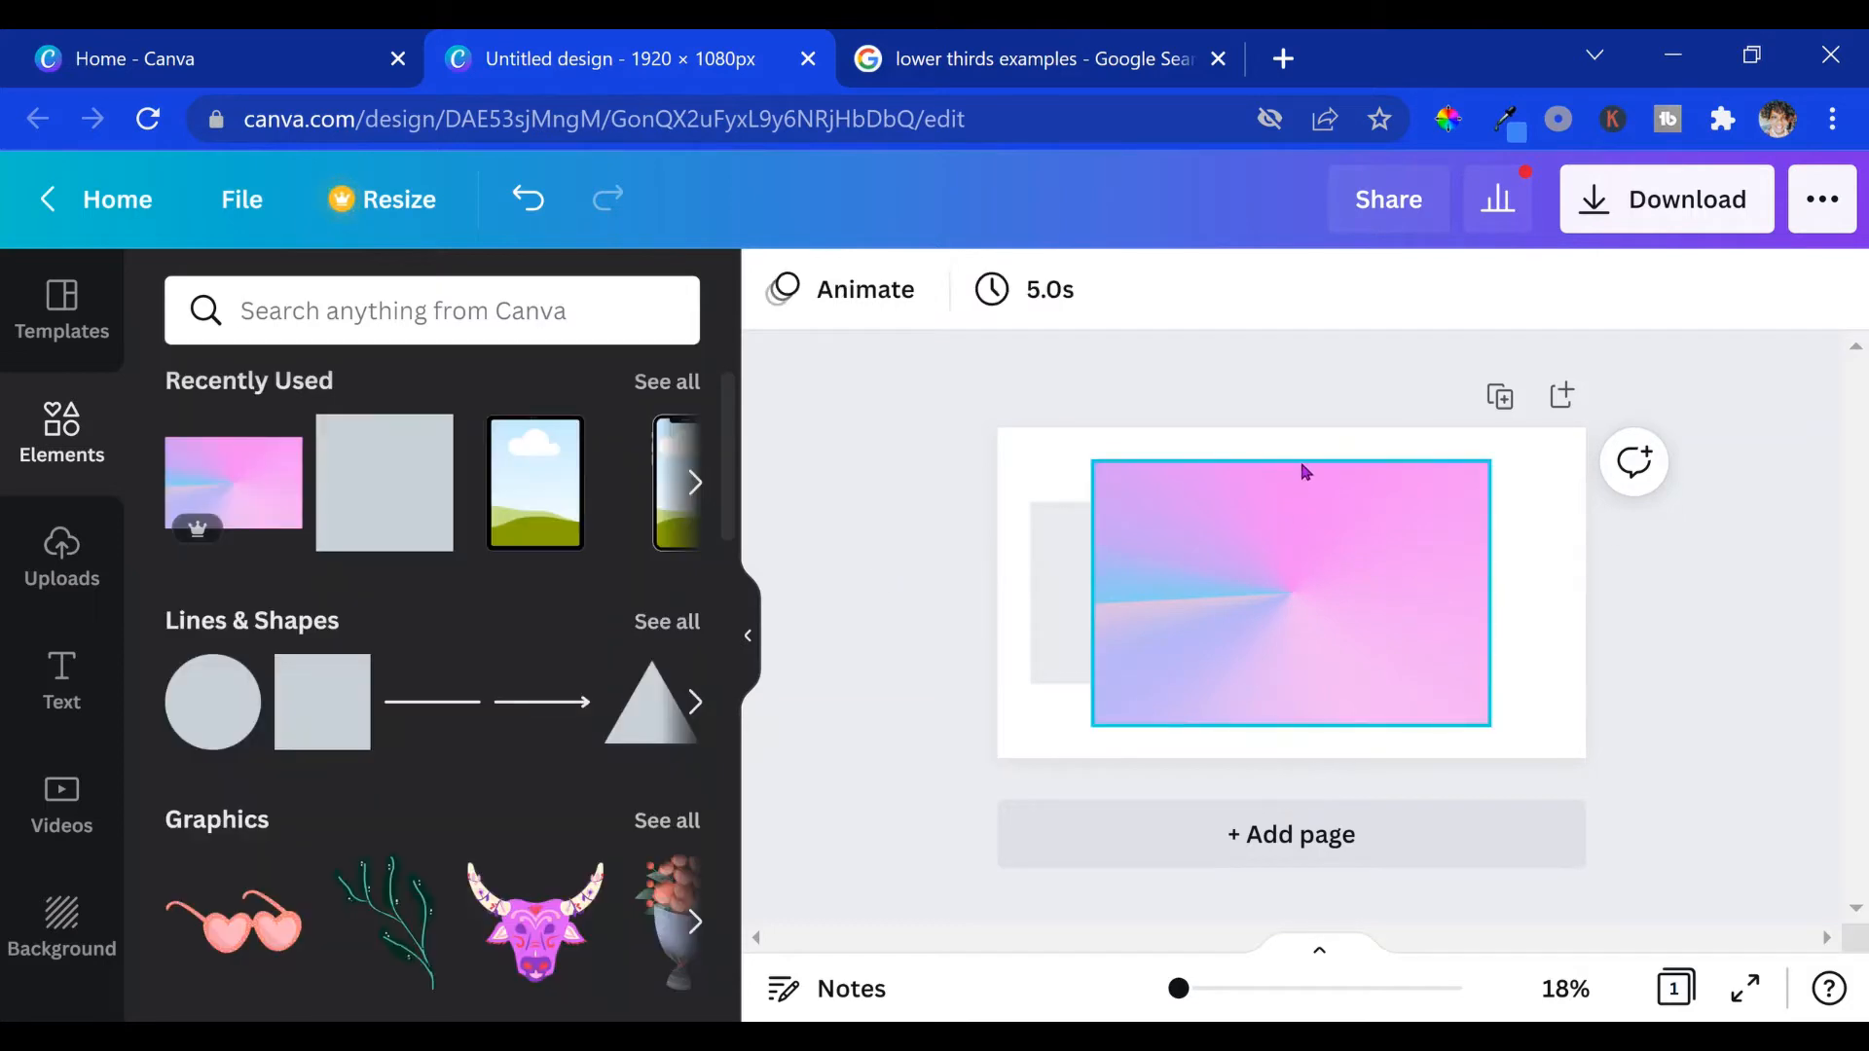
pyautogui.click(1287, 557)
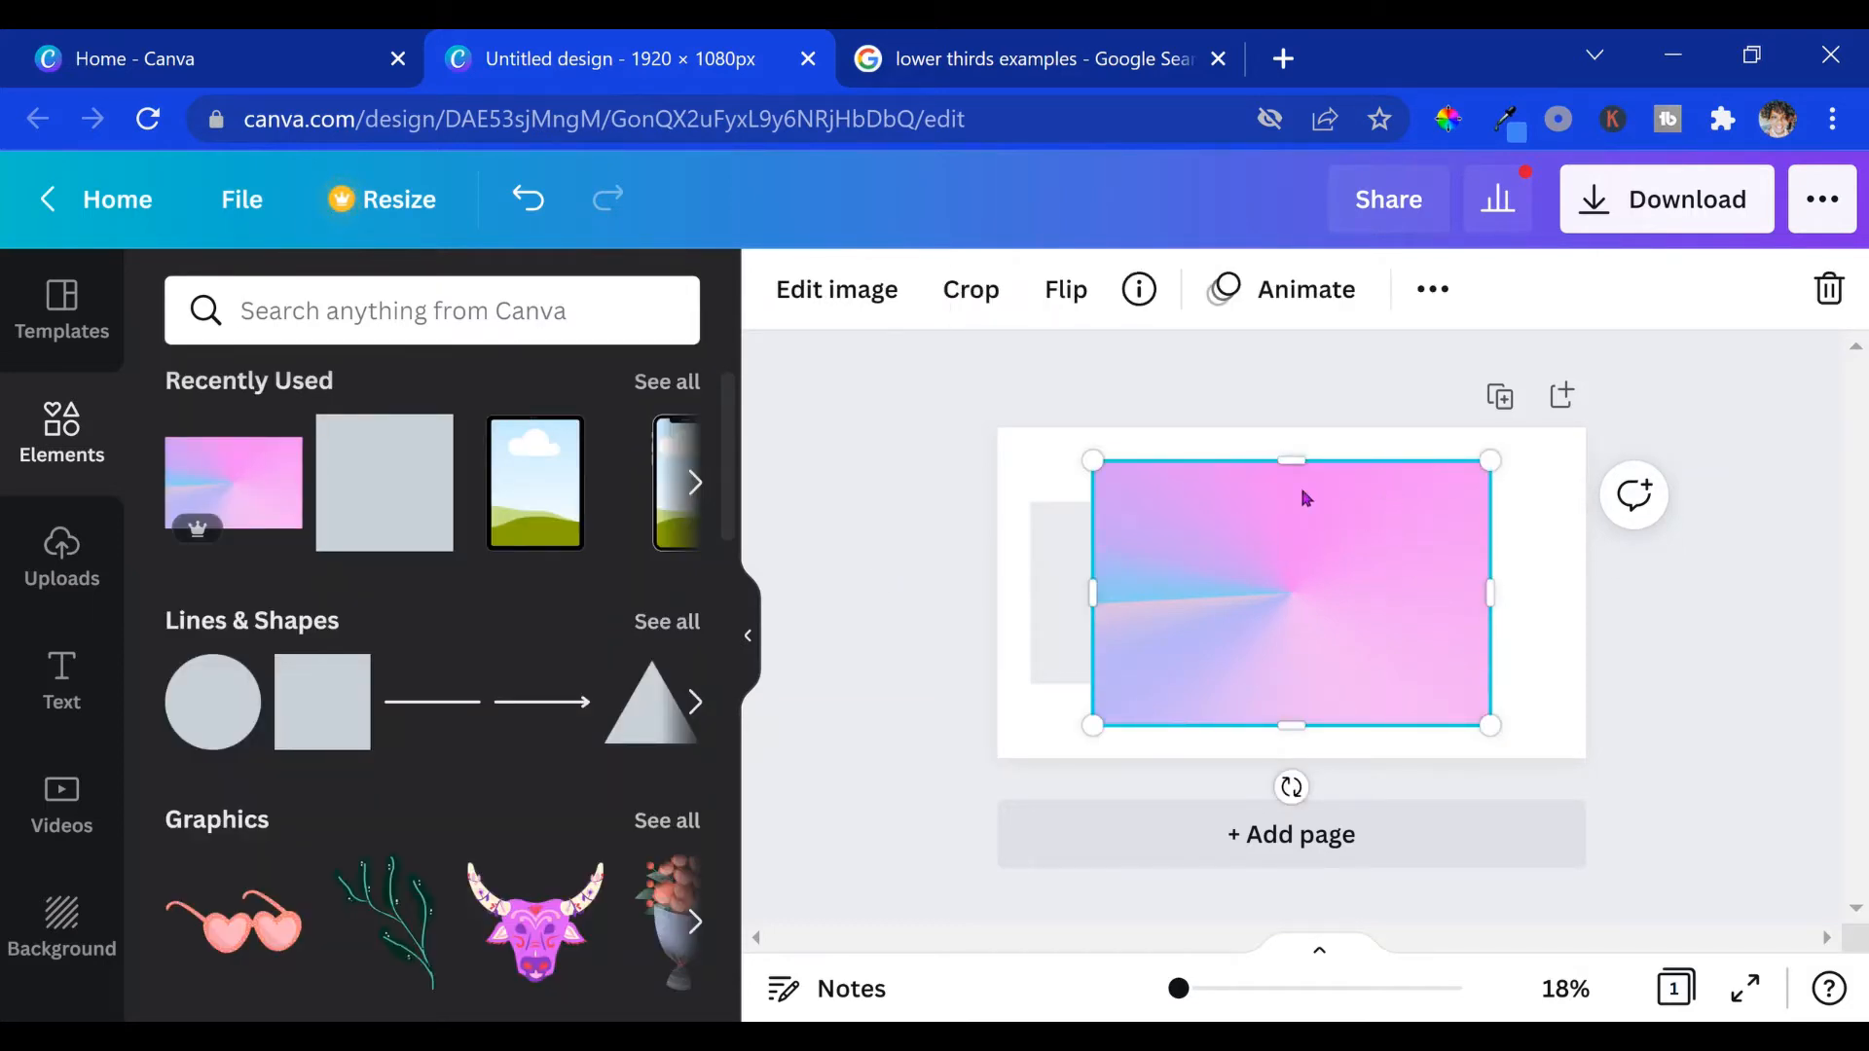
pyautogui.moveTo(1313, 485); pyautogui.dragTo(1315, 589)
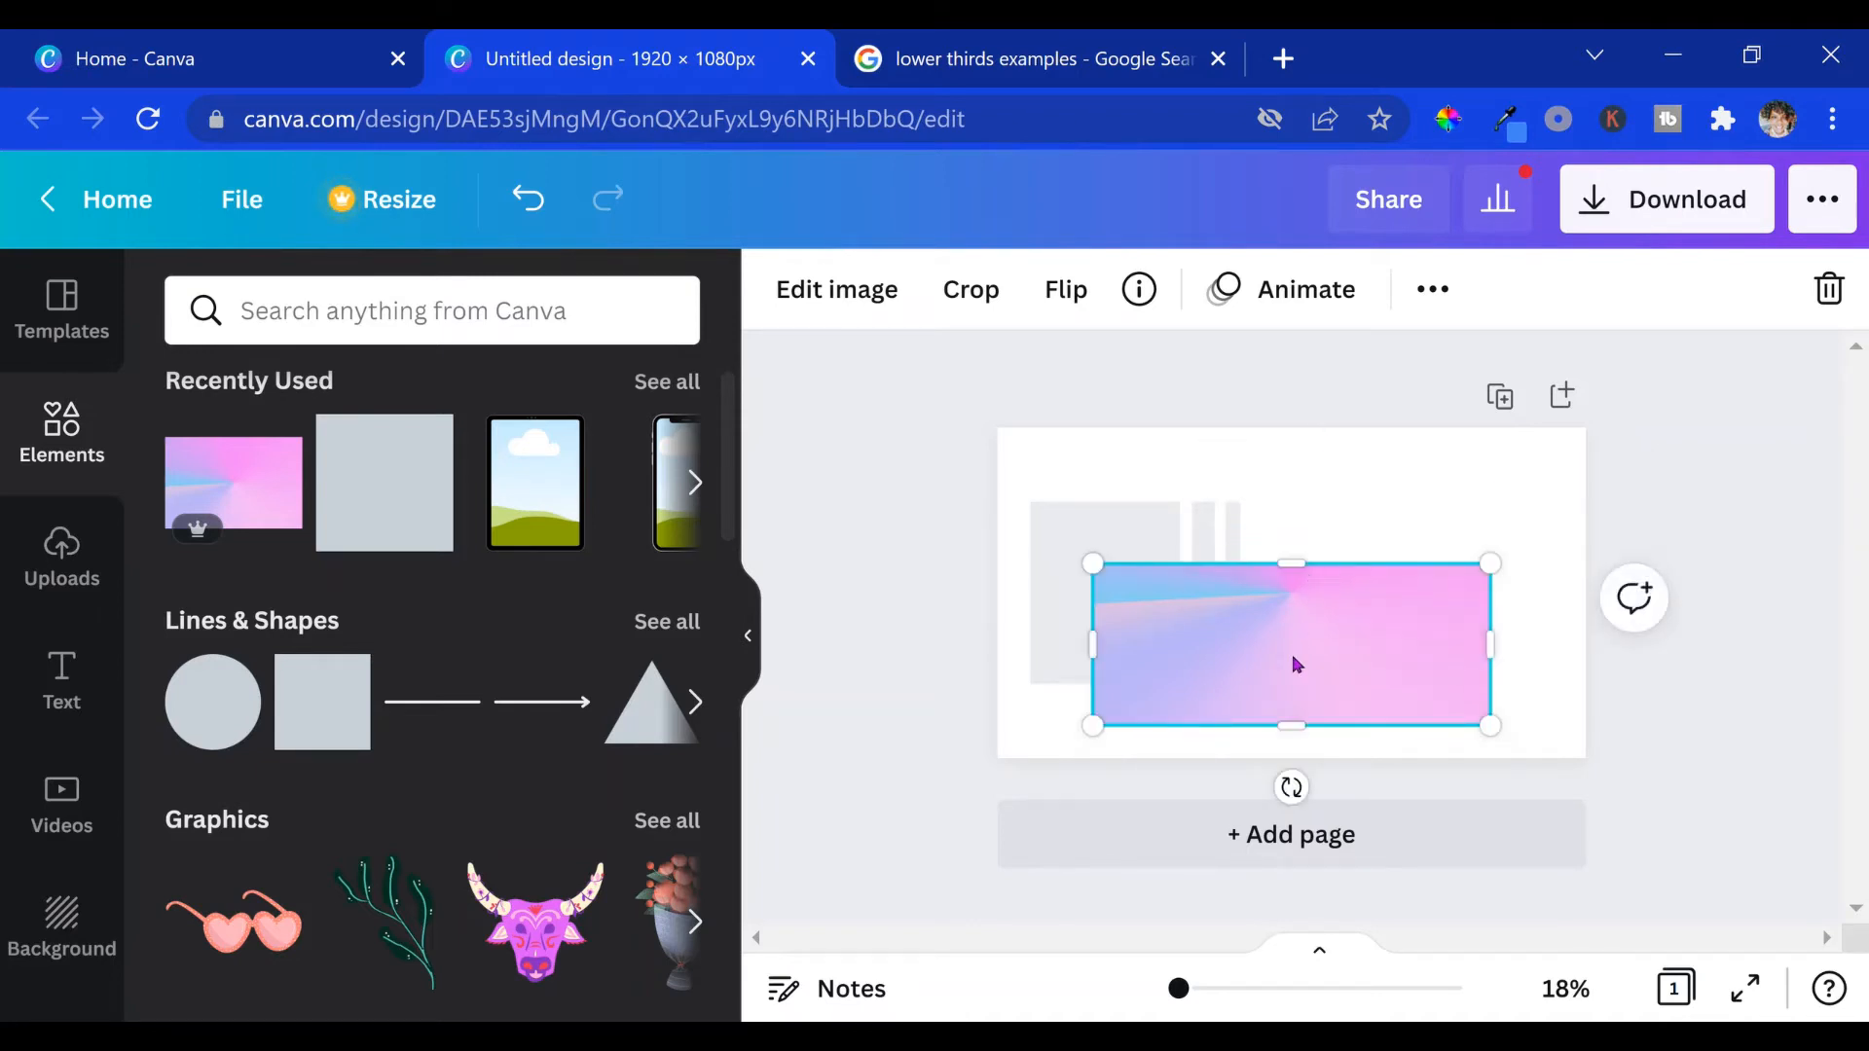
pyautogui.moveTo(1307, 732); pyautogui.dragTo(1310, 691)
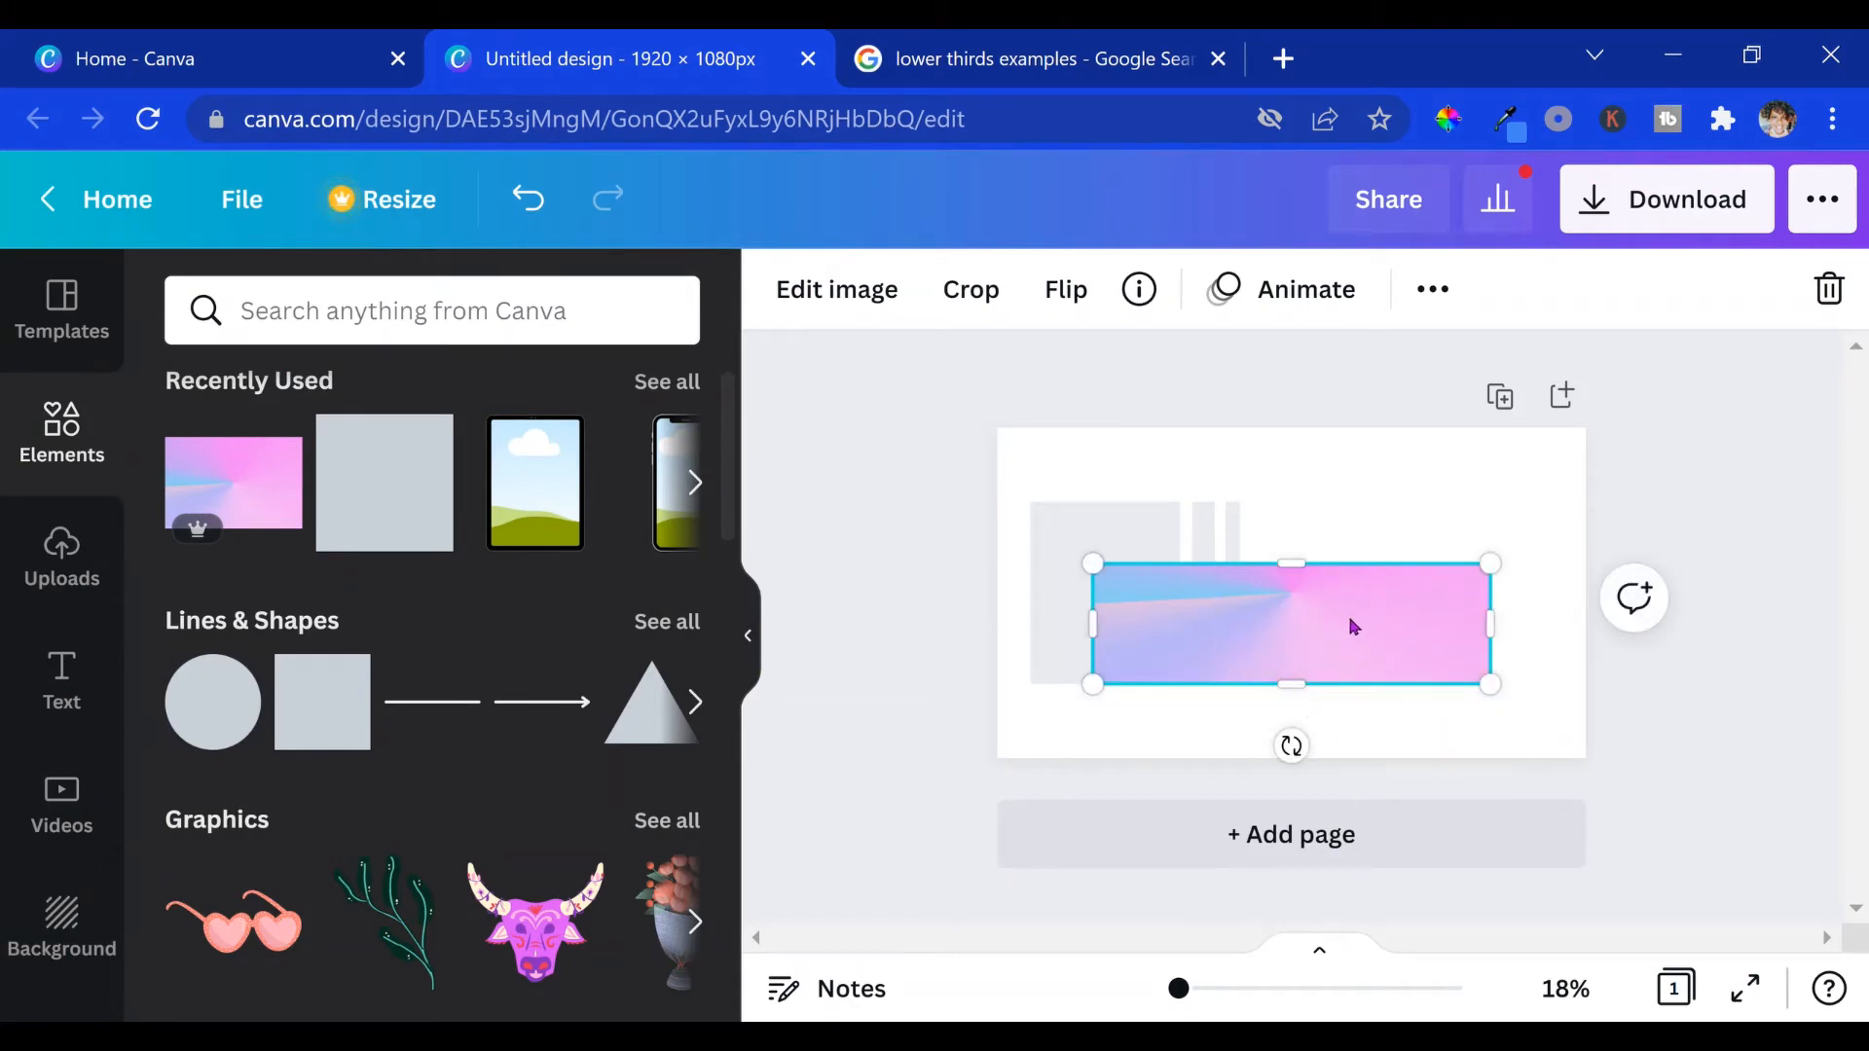
# Step: Reposition the gradient band across the middle of the rectangle and bars, and extend it toward the page's right edge and slightly upward
pyautogui.moveTo(1351, 622); pyautogui.dragTo(1254, 577)
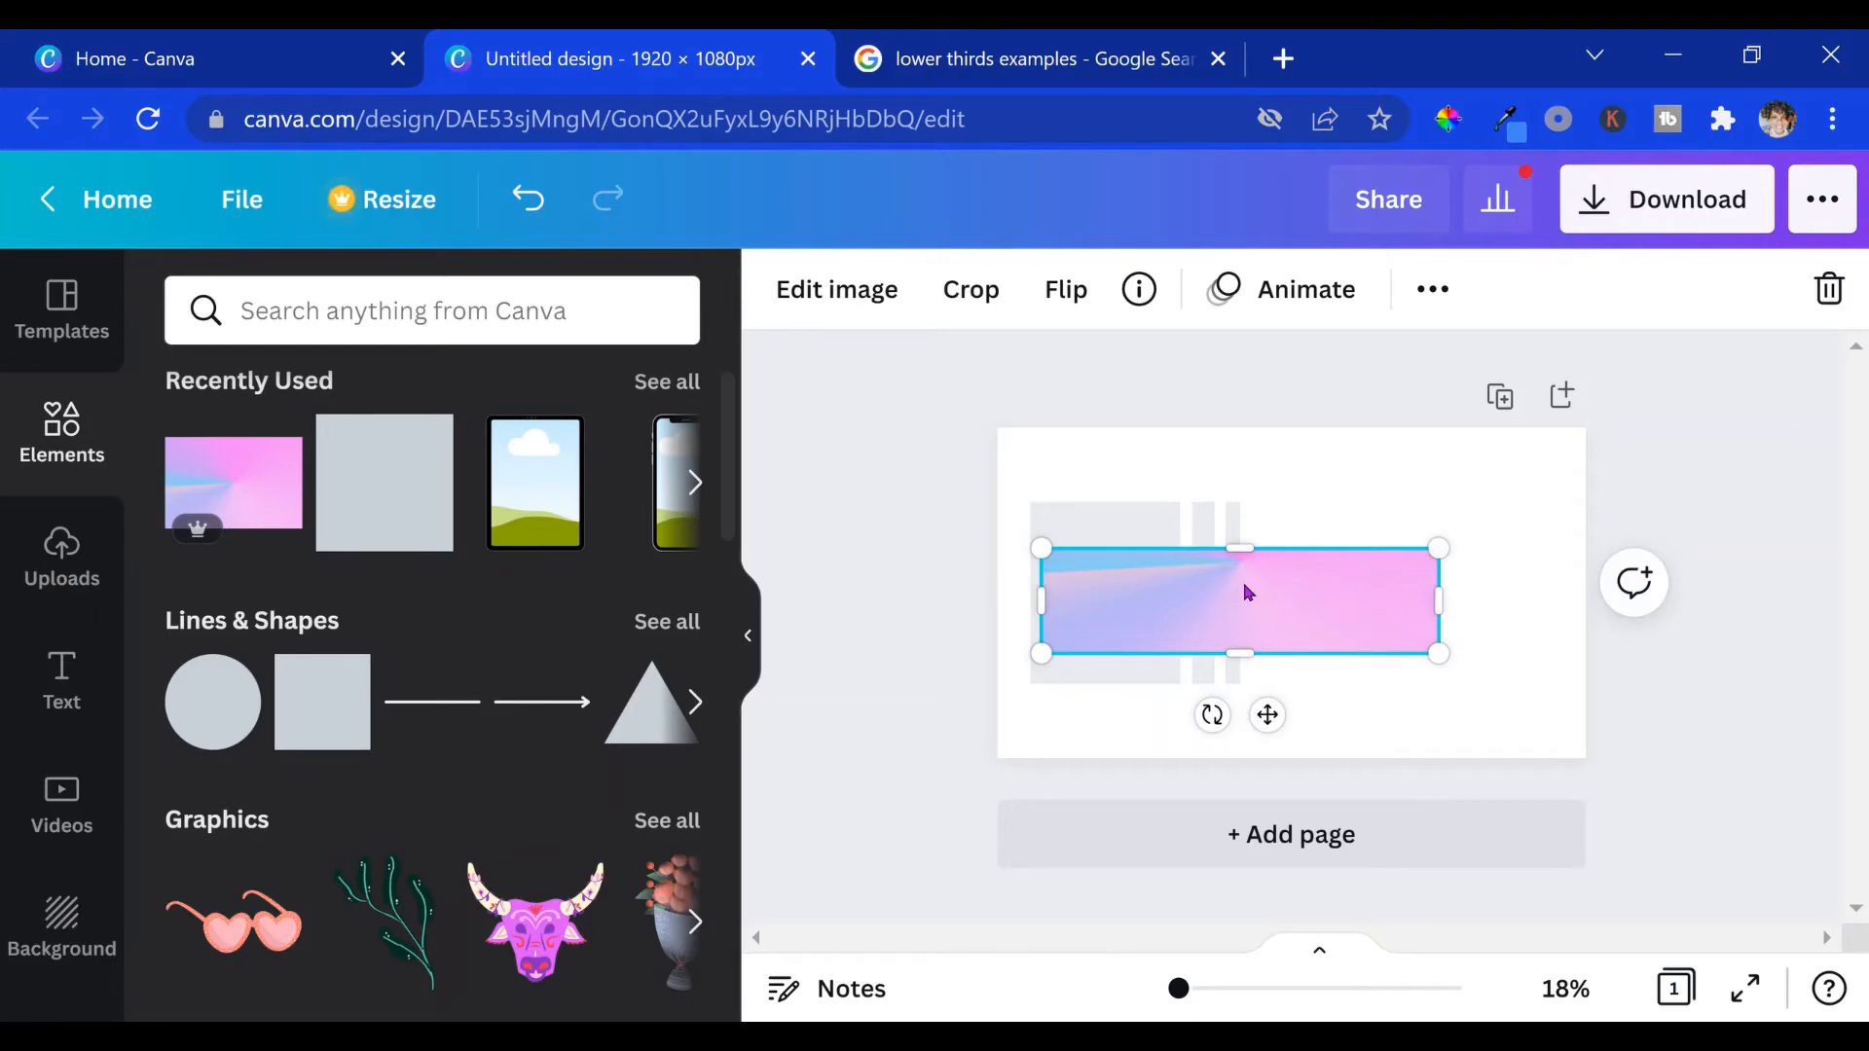
pyautogui.moveTo(1441, 613); pyautogui.dragTo(1557, 646)
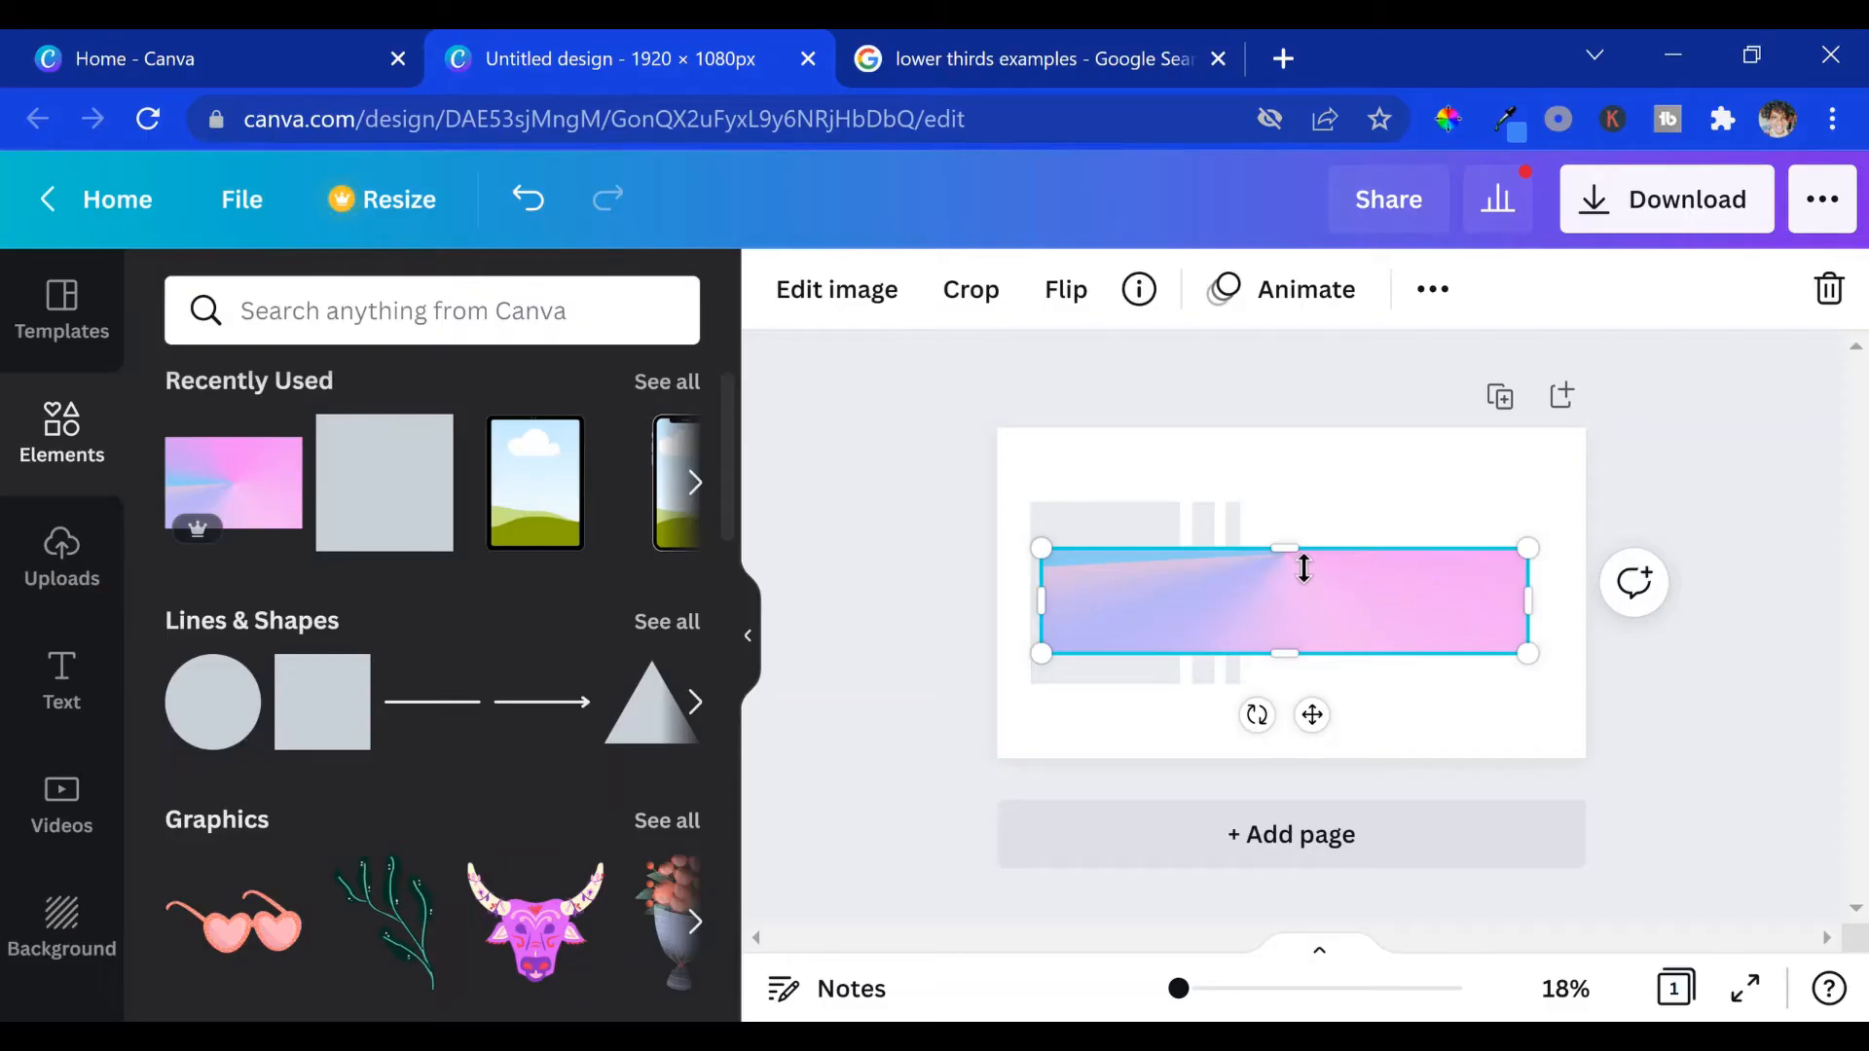
pyautogui.moveTo(1304, 567); pyautogui.dragTo(1298, 557)
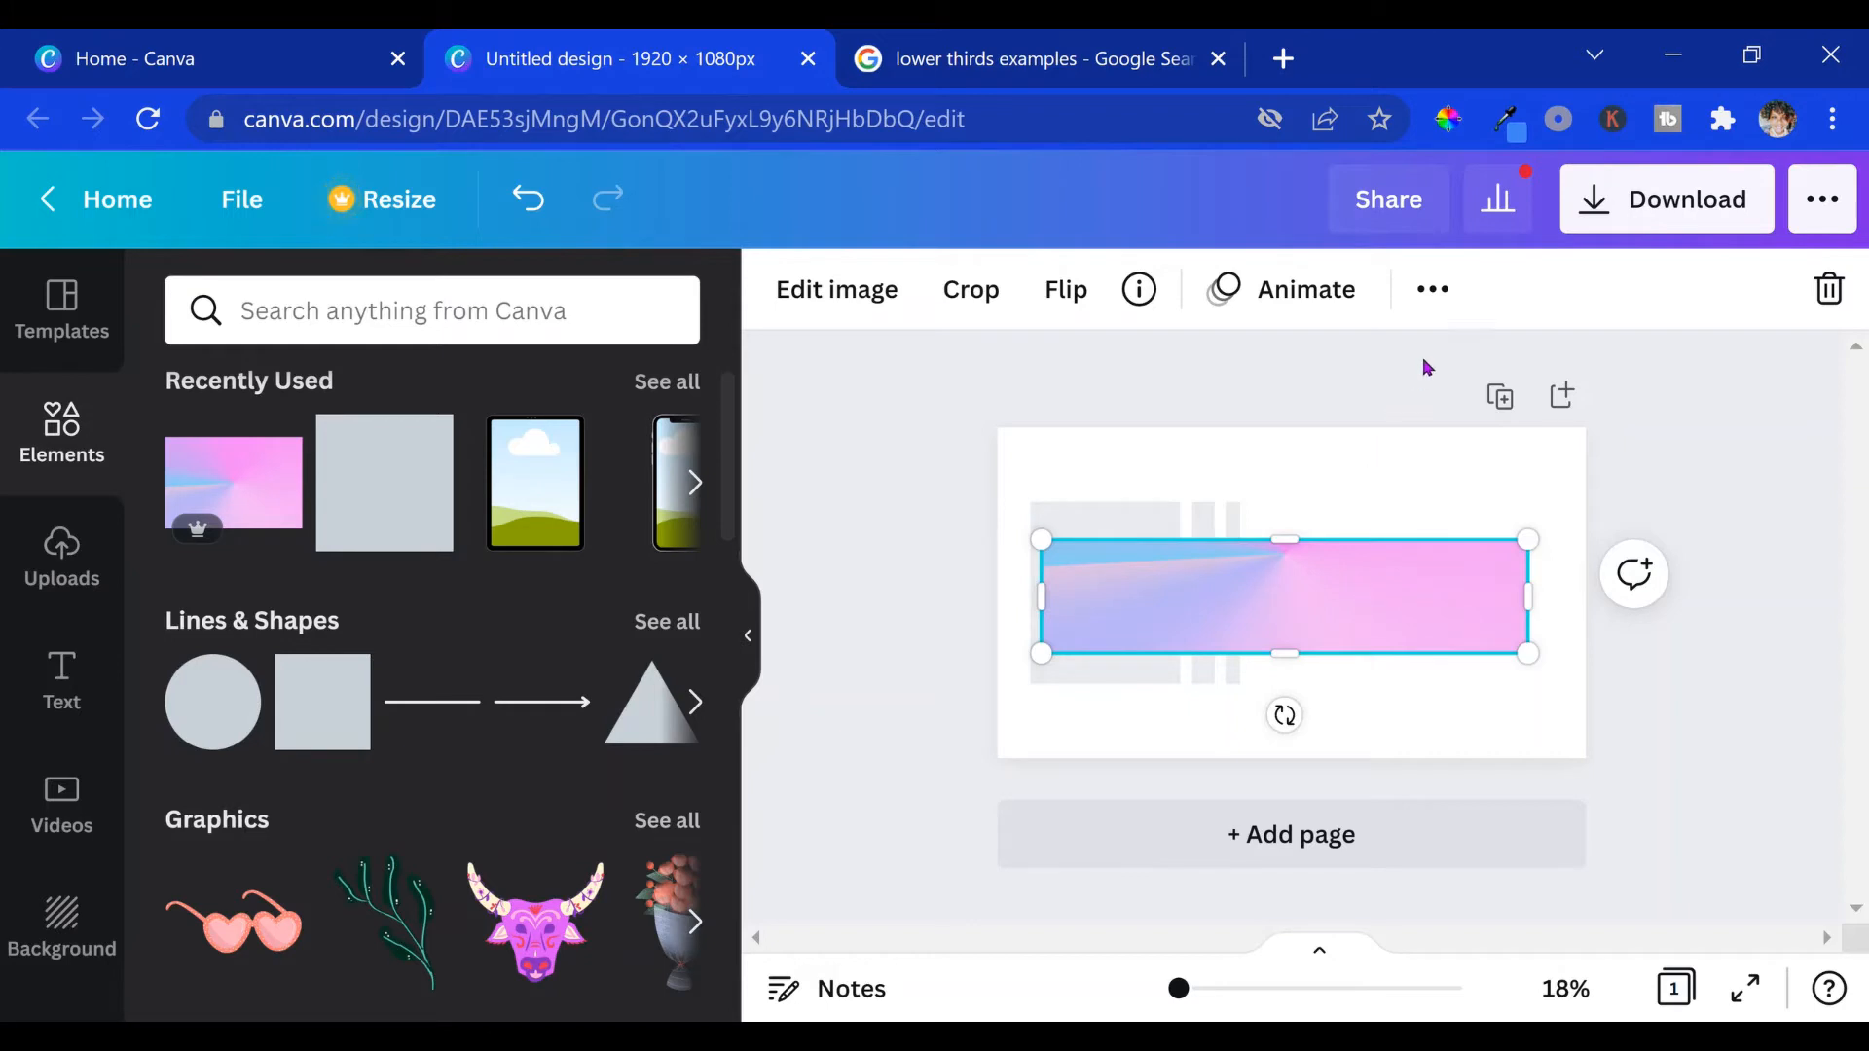
# Step: Lower the gradient band's transparency value slightly below 100 so the shapes behind show through faintly
pyautogui.click(1437, 298)
pyautogui.click(1217, 370)
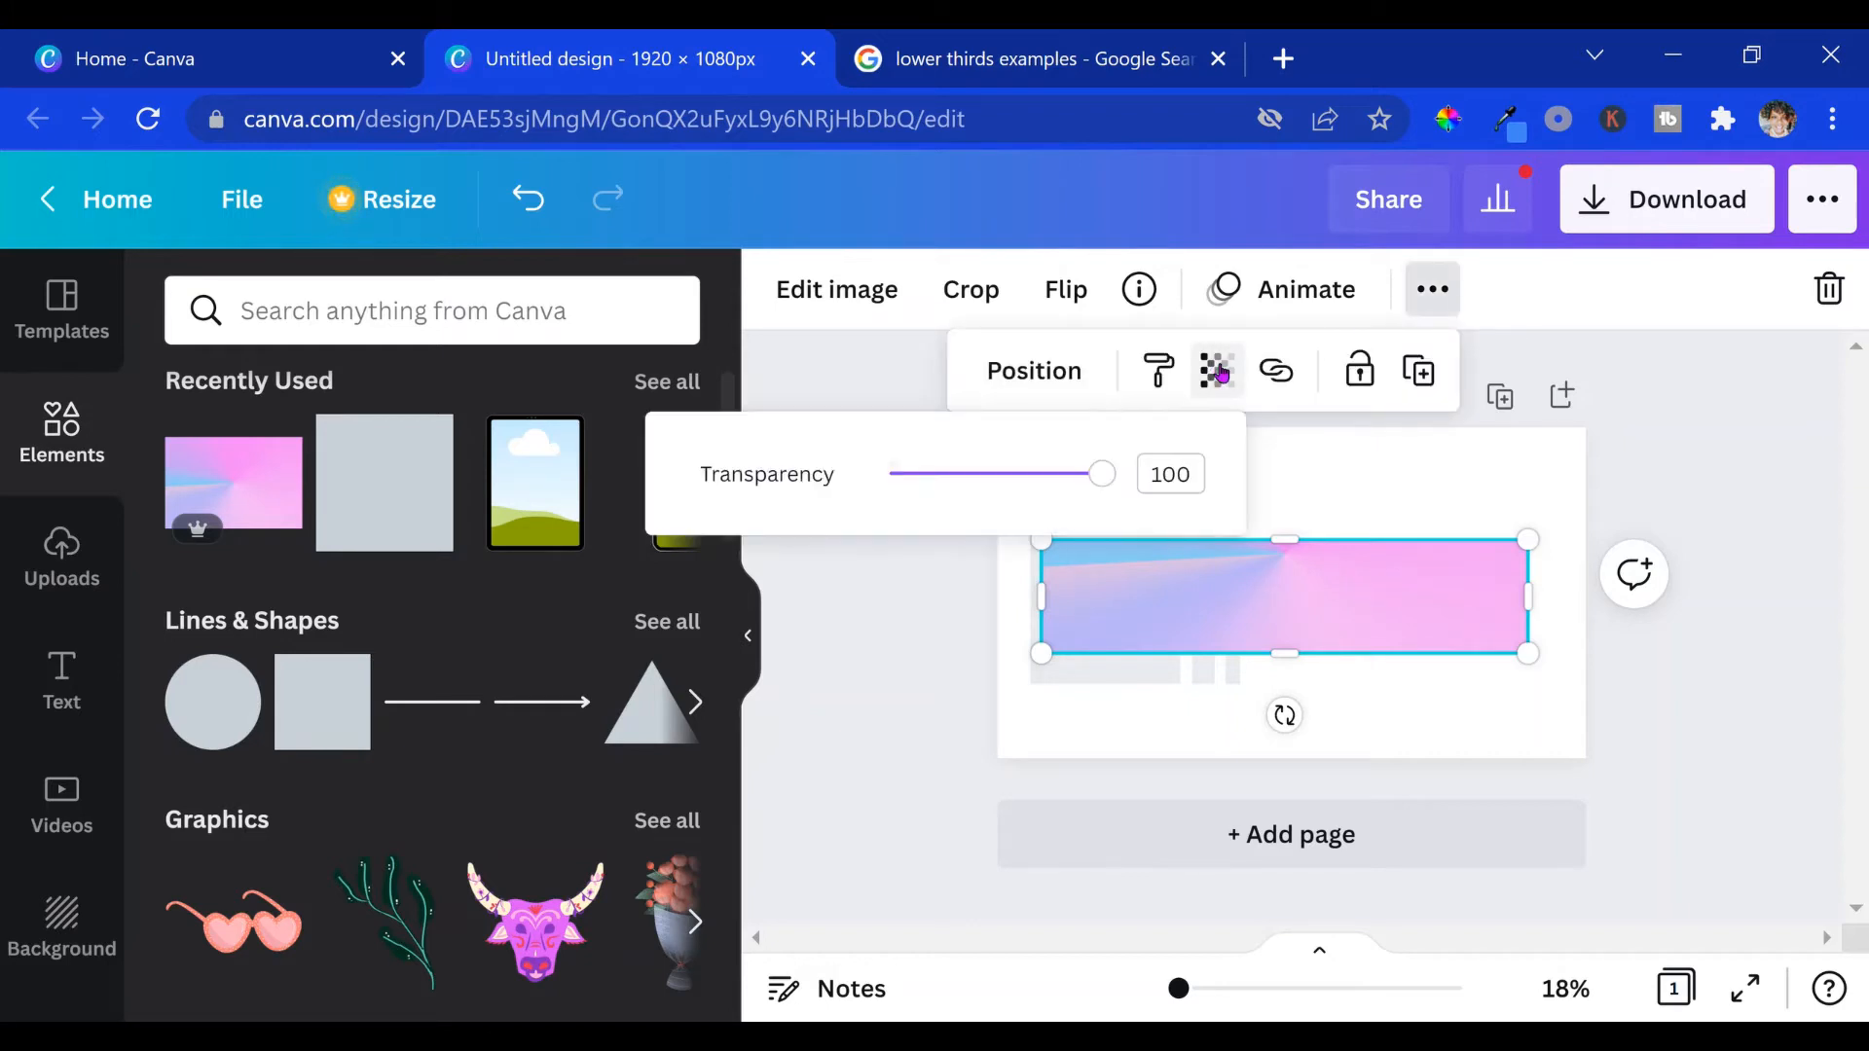
pyautogui.moveTo(1103, 485); pyautogui.dragTo(1085, 543)
pyautogui.click(1388, 725)
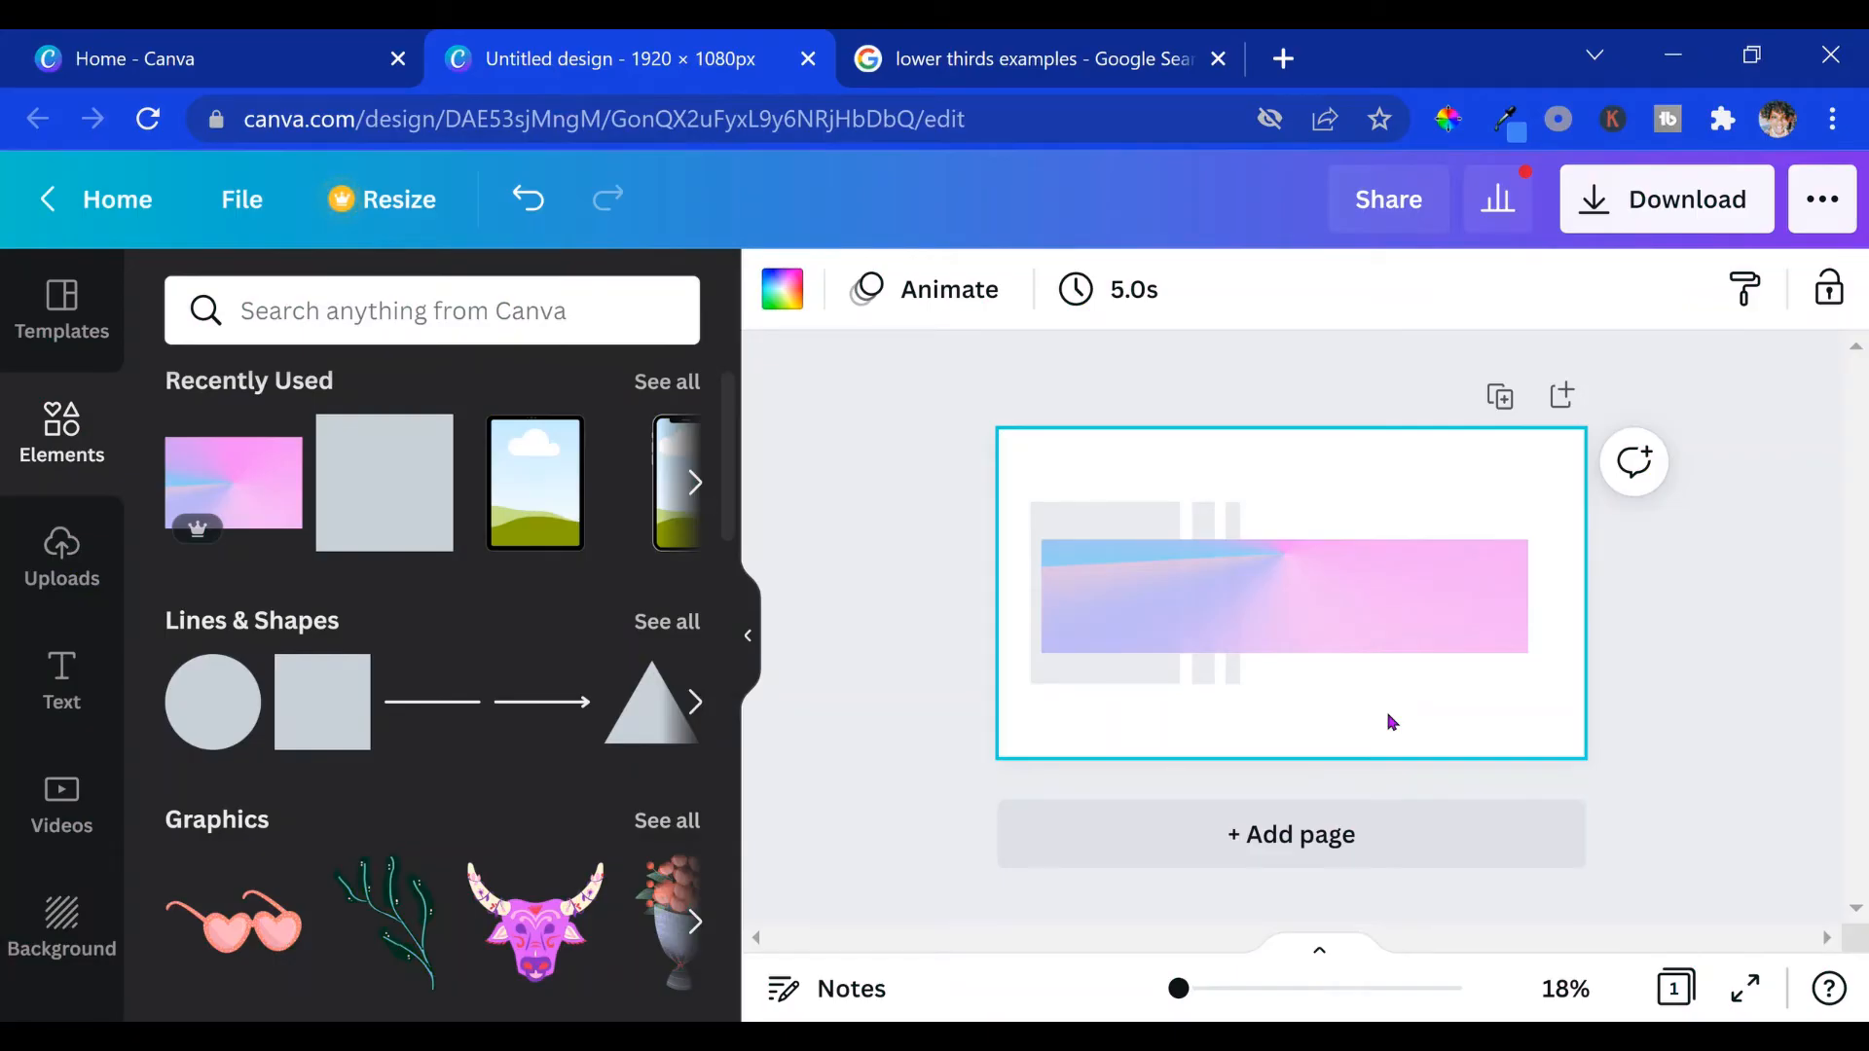
# Step: Add a heading text, enlarge it to font size 98.2, and place it over the gradient band
pyautogui.click(96, 633)
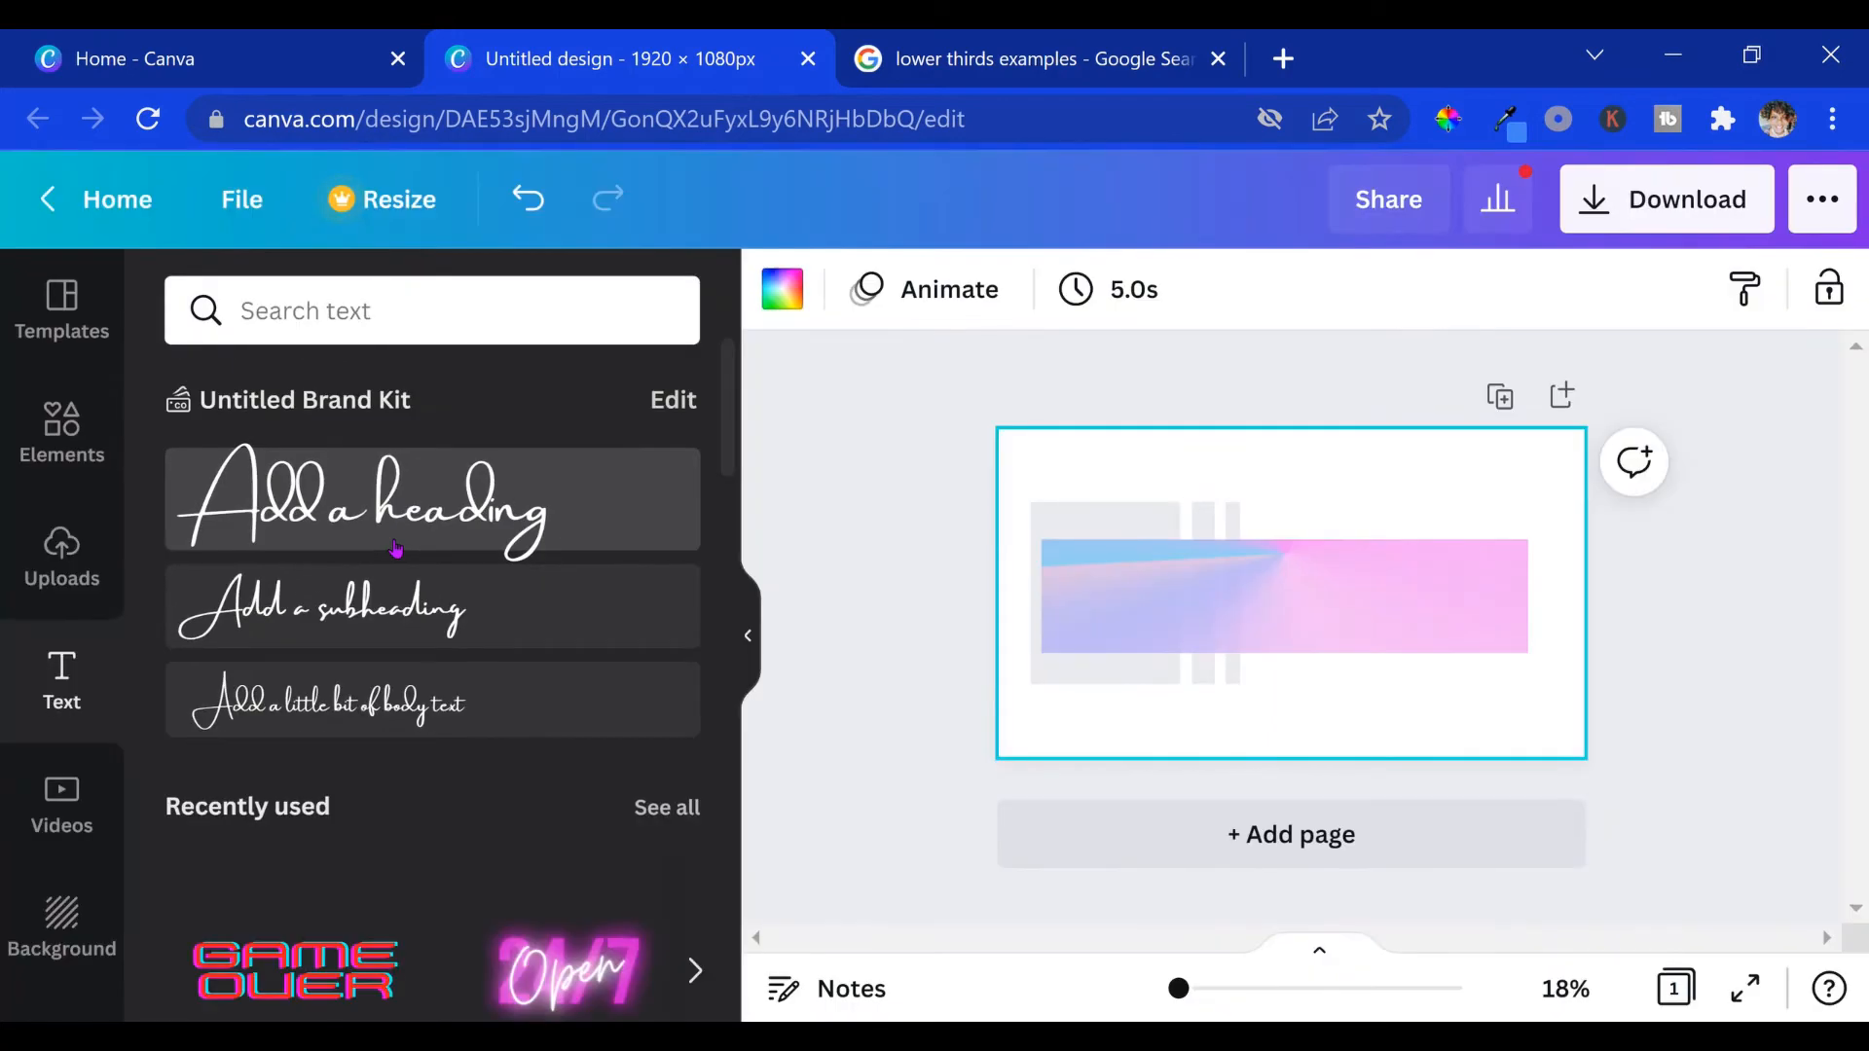
pyautogui.click(521, 498)
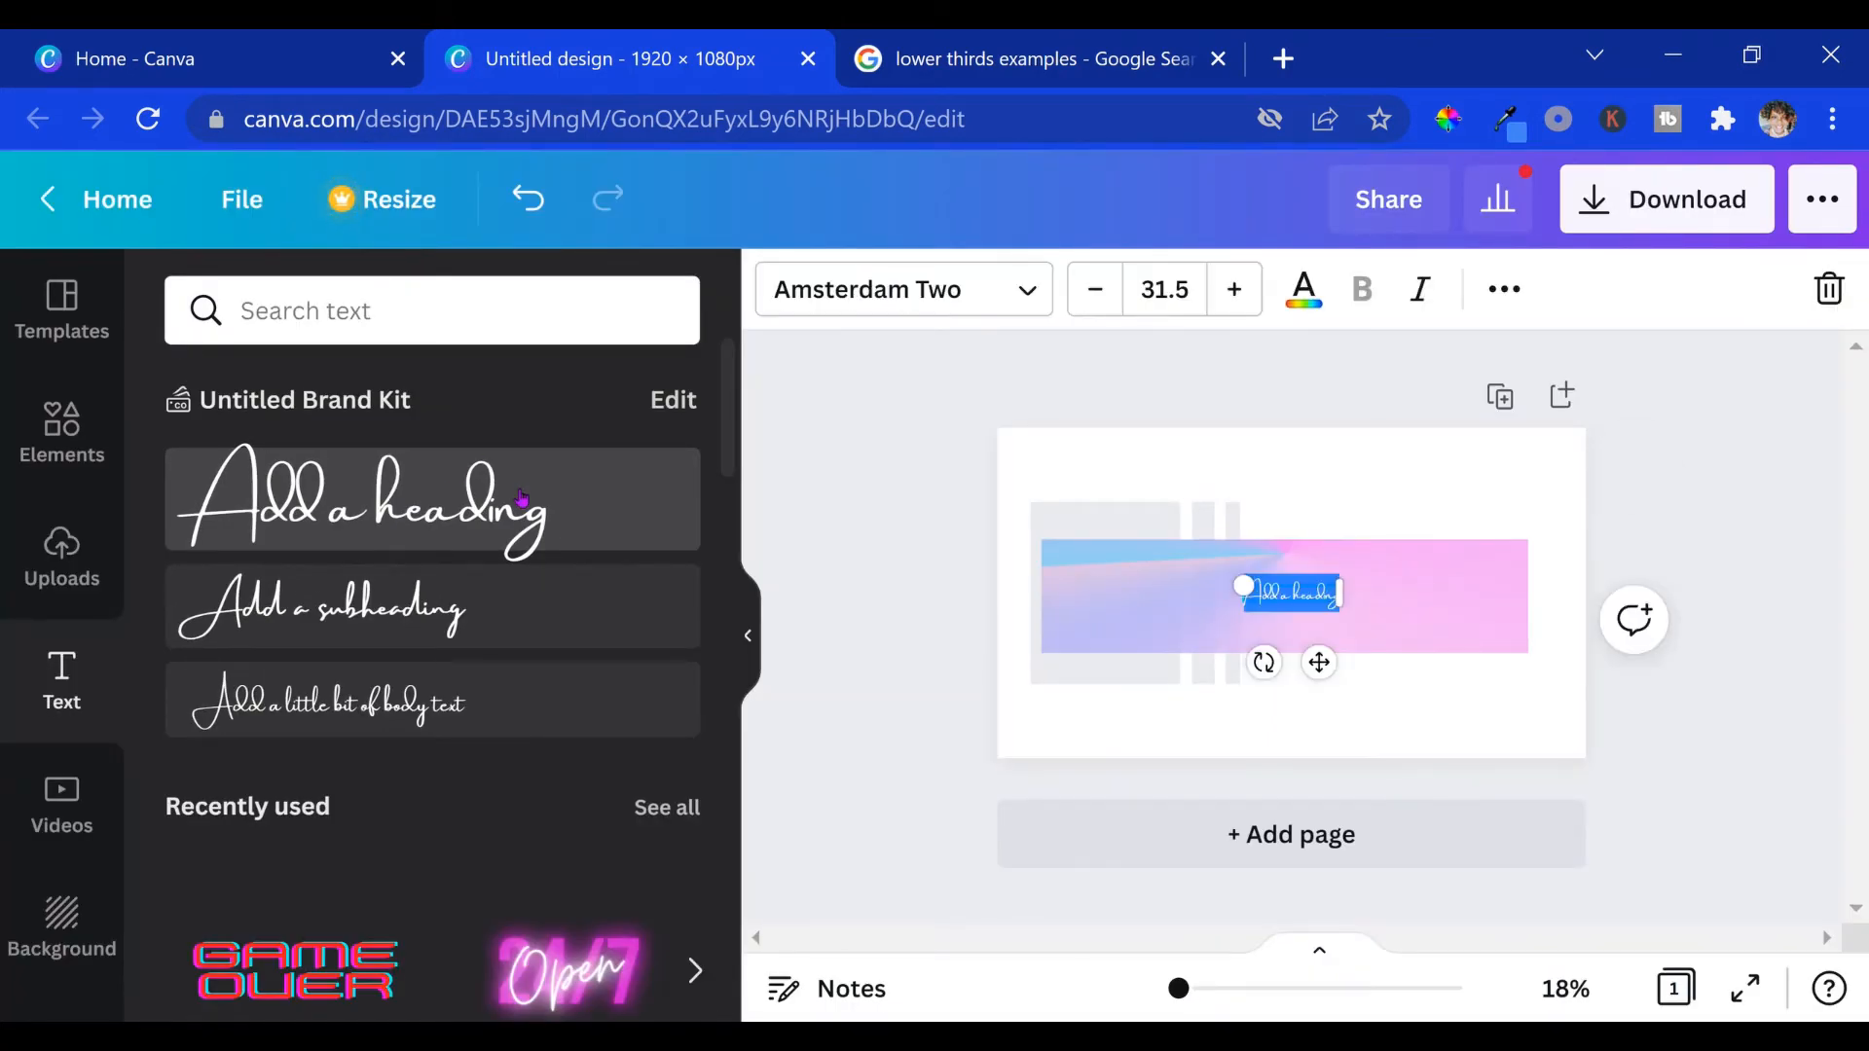
pyautogui.click(1029, 306)
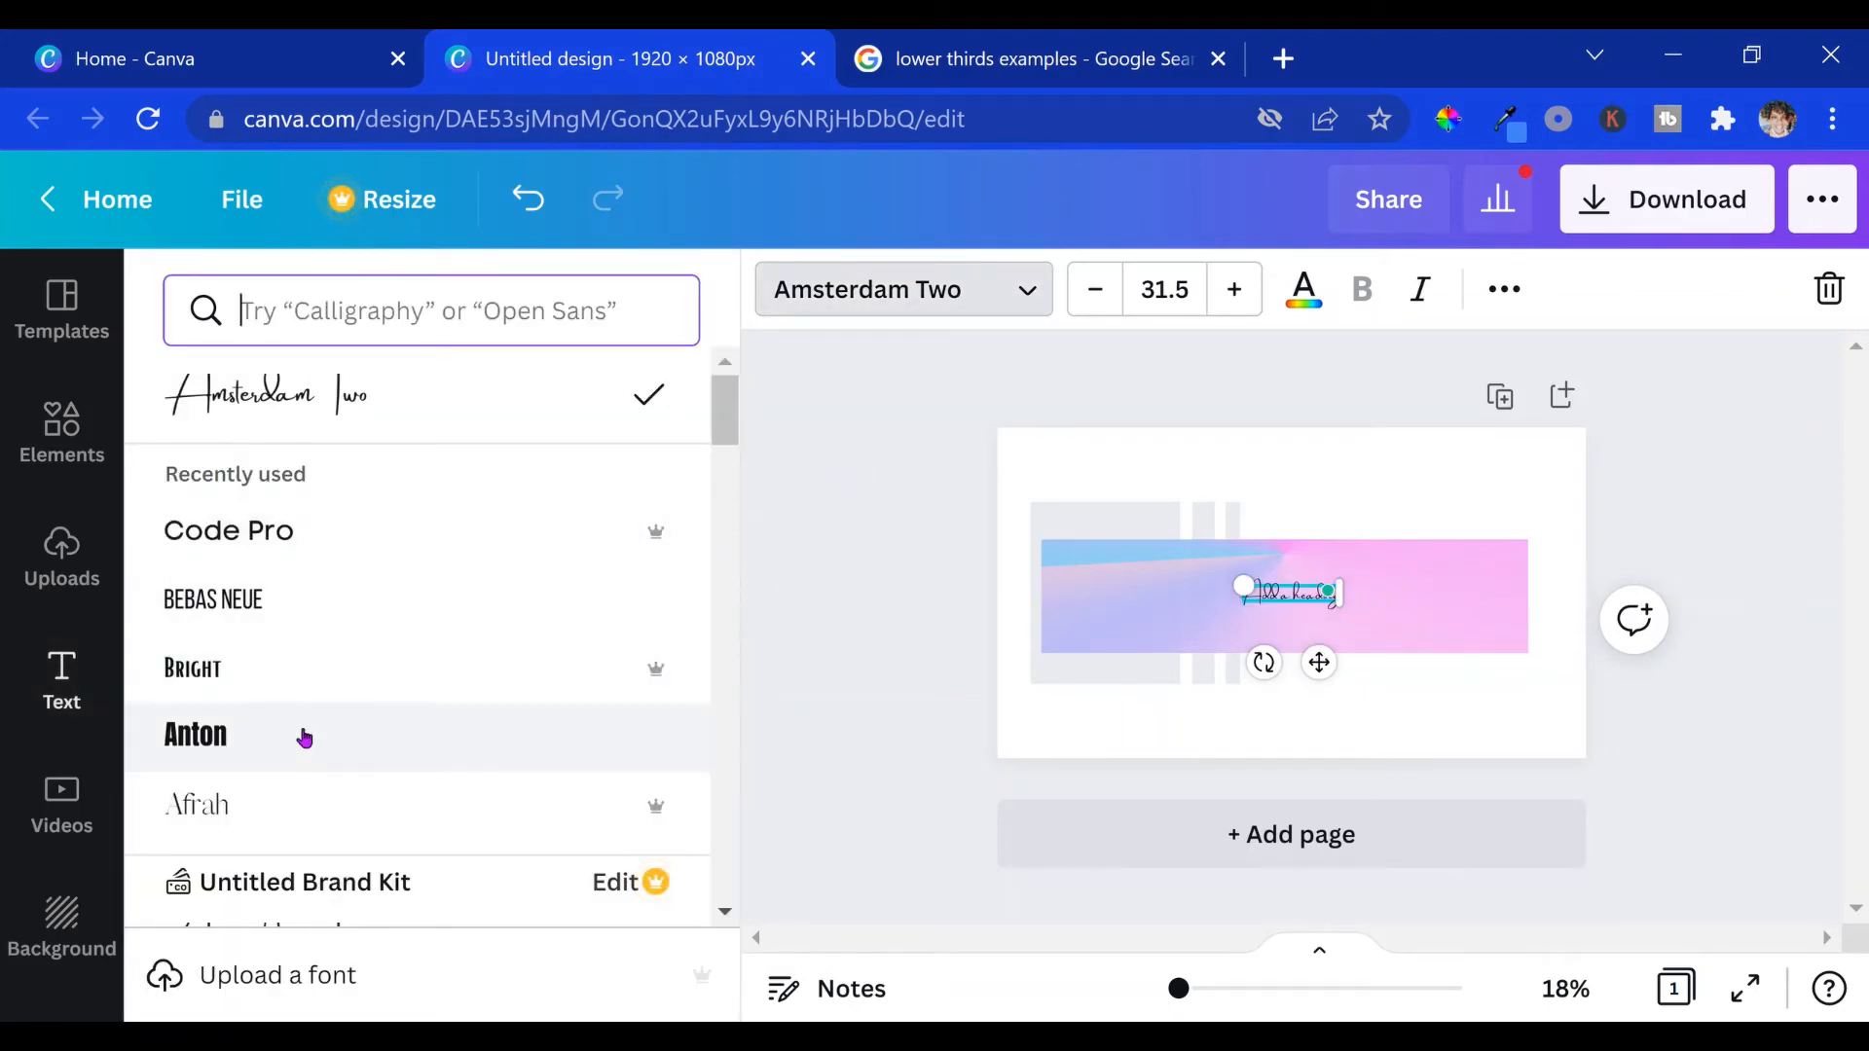
pyautogui.click(304, 740)
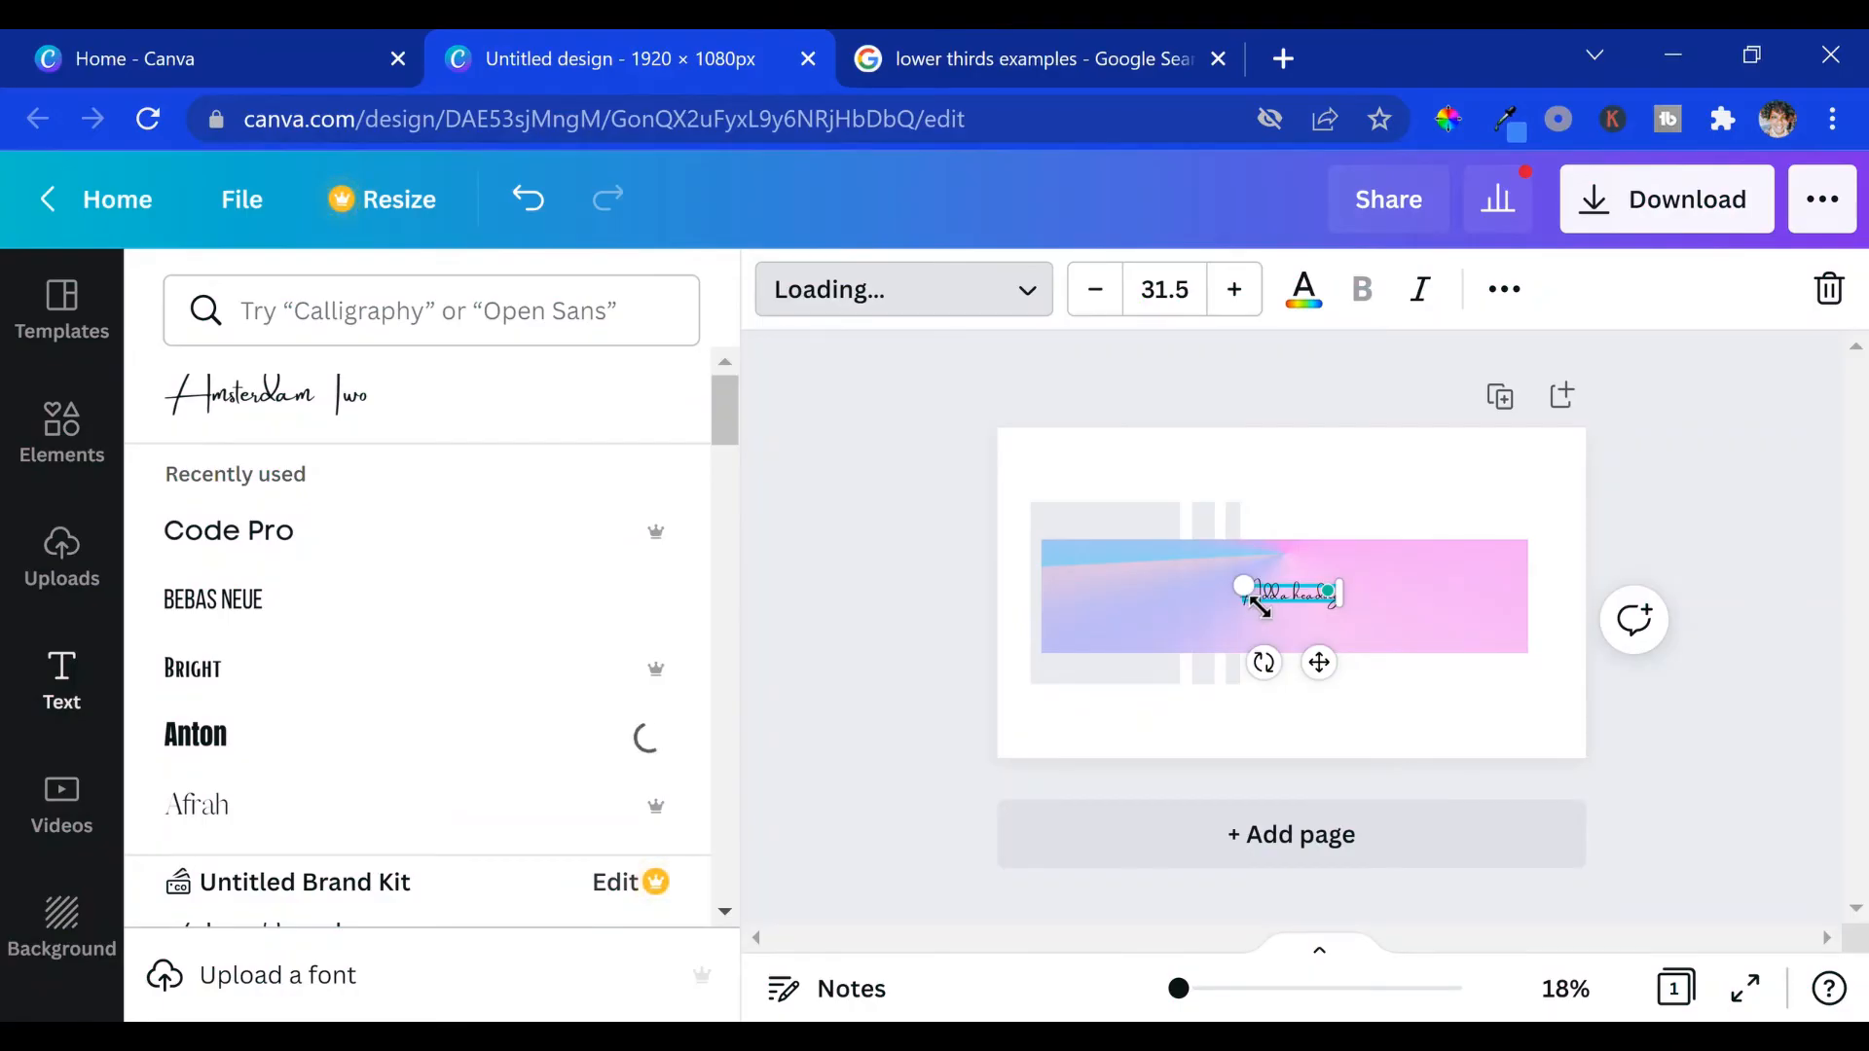
pyautogui.moveTo(1258, 606); pyautogui.dragTo(1037, 633)
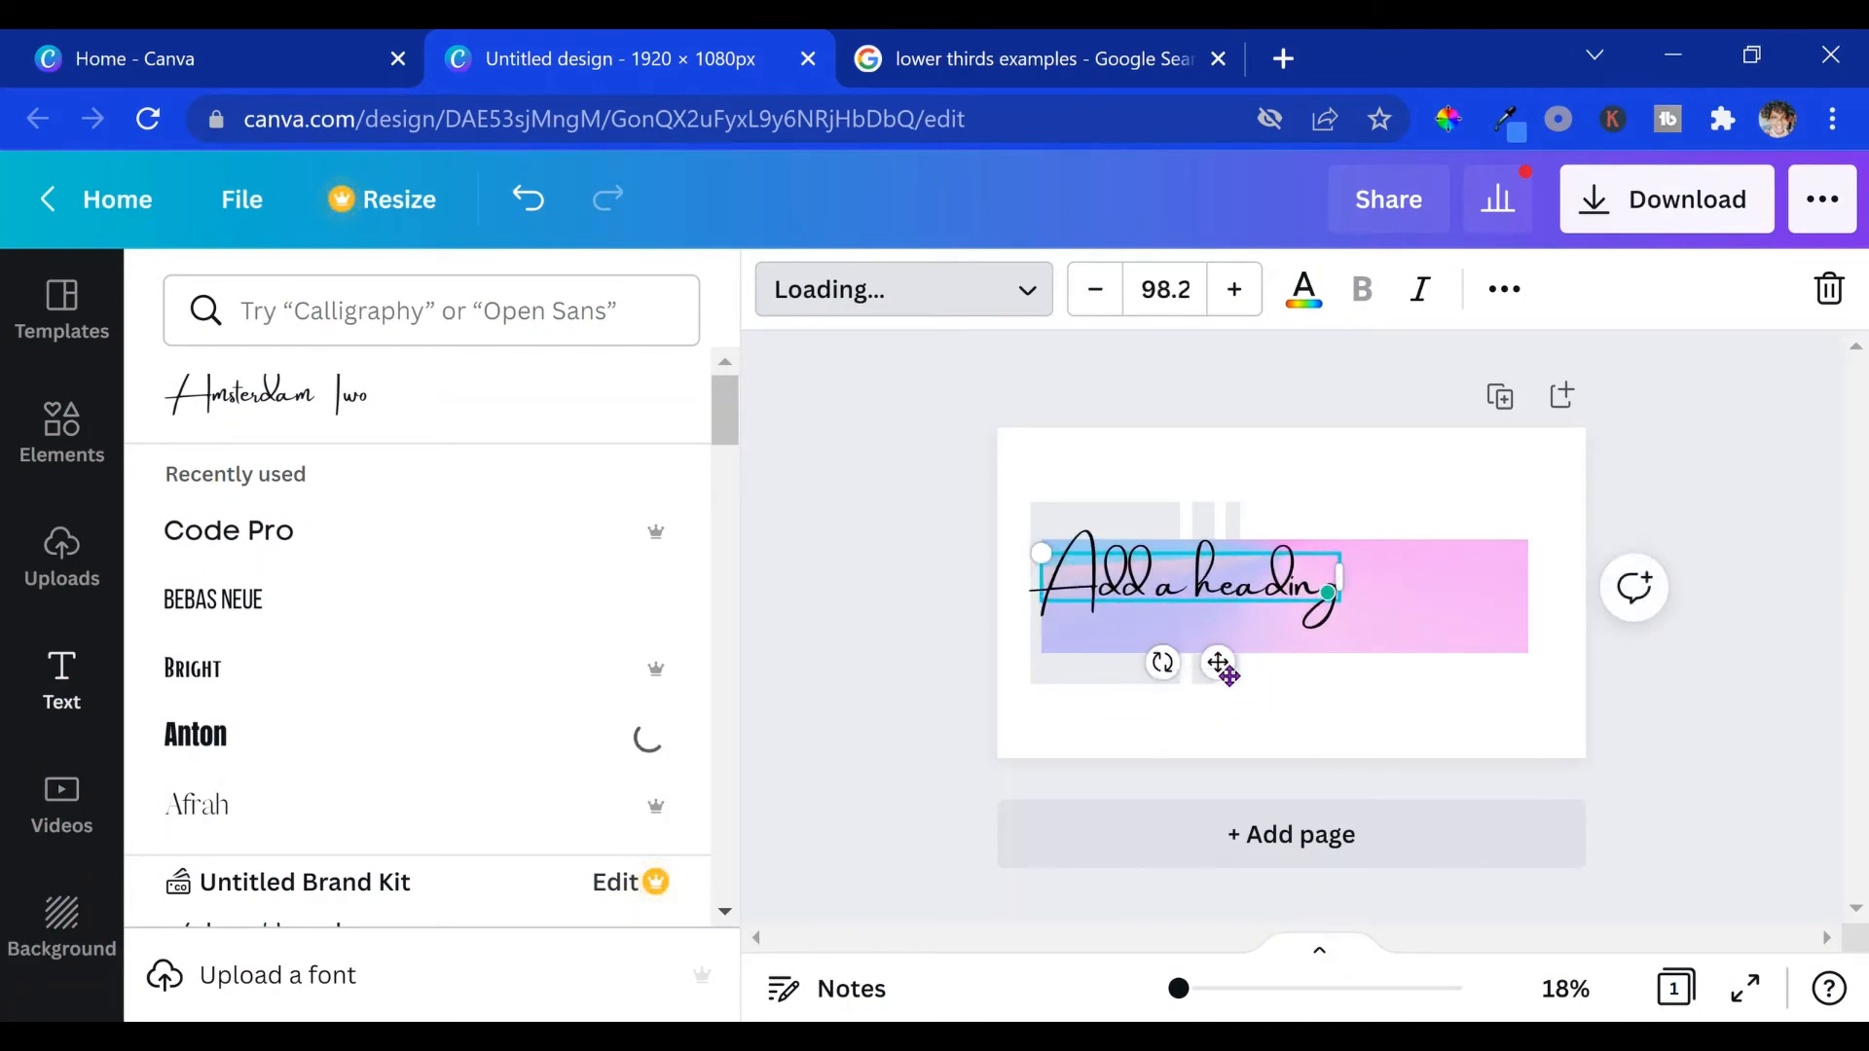
pyautogui.moveTo(1229, 676); pyautogui.dragTo(1268, 679)
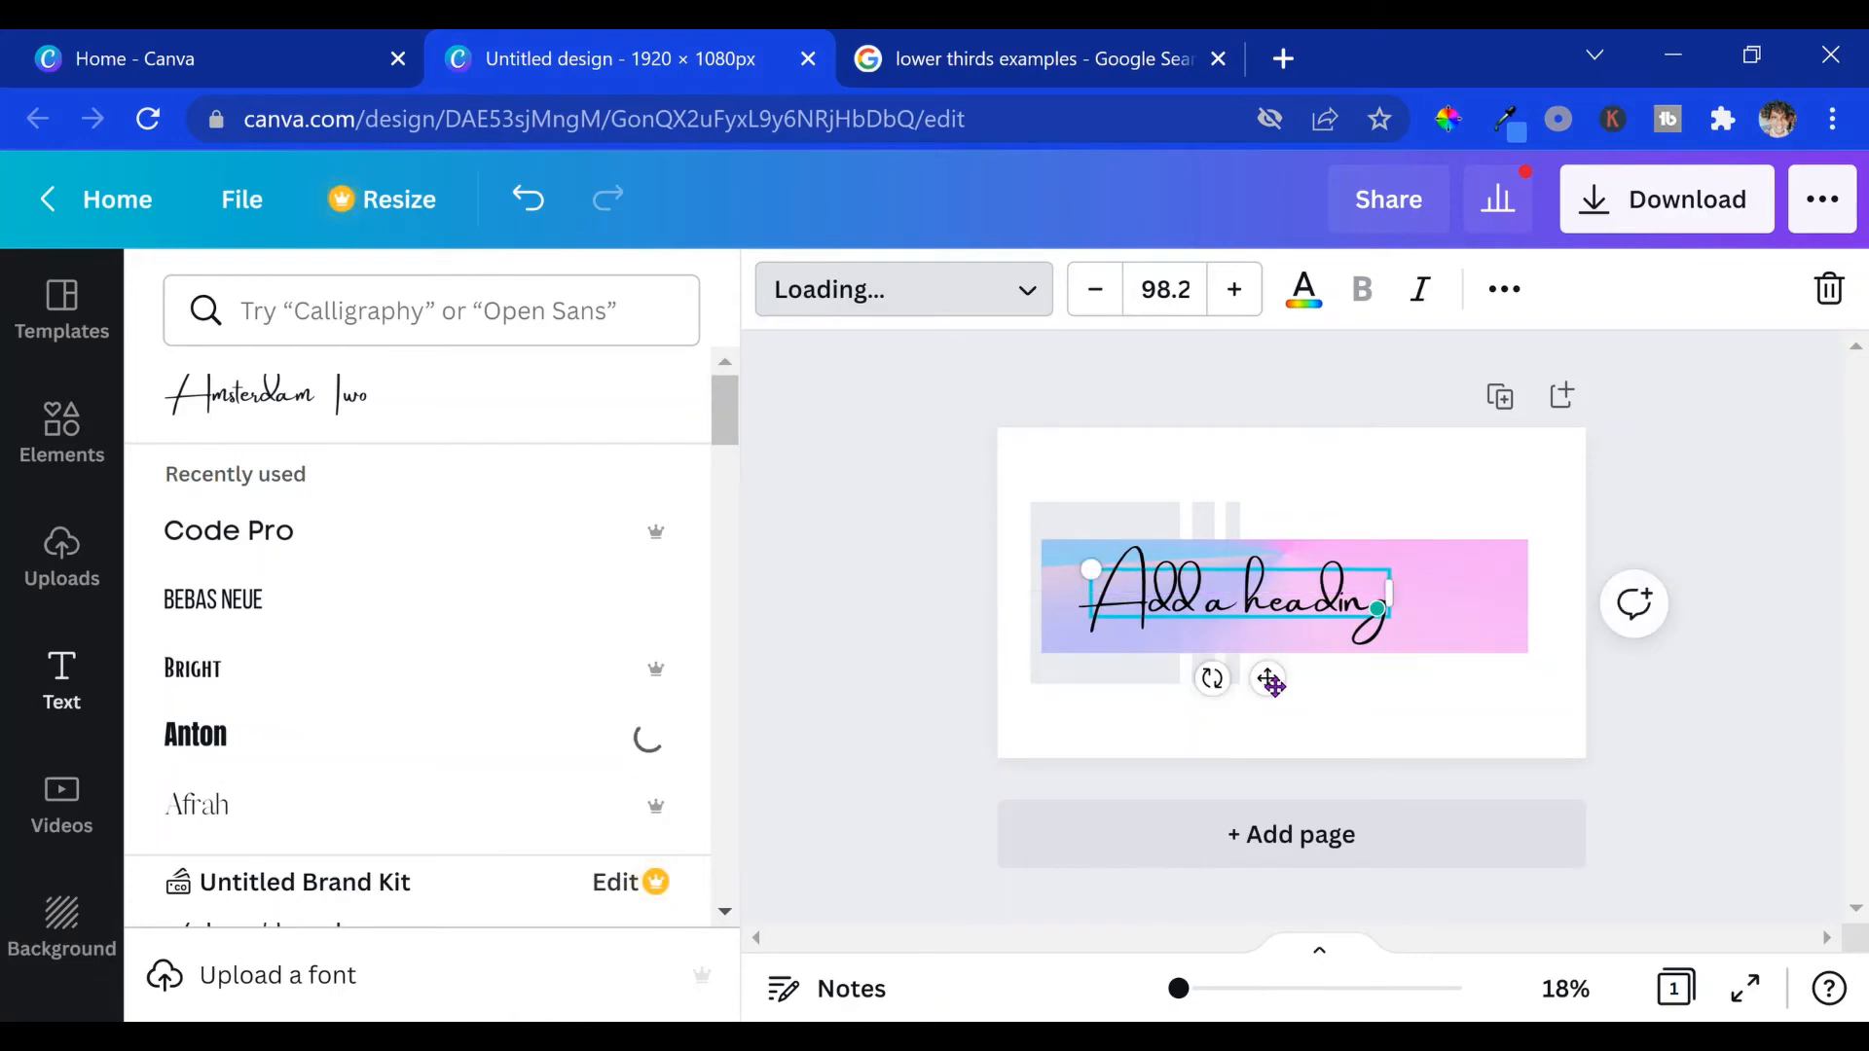
# Step: Change the font of the whole heading to Anton
pyautogui.click(991, 292)
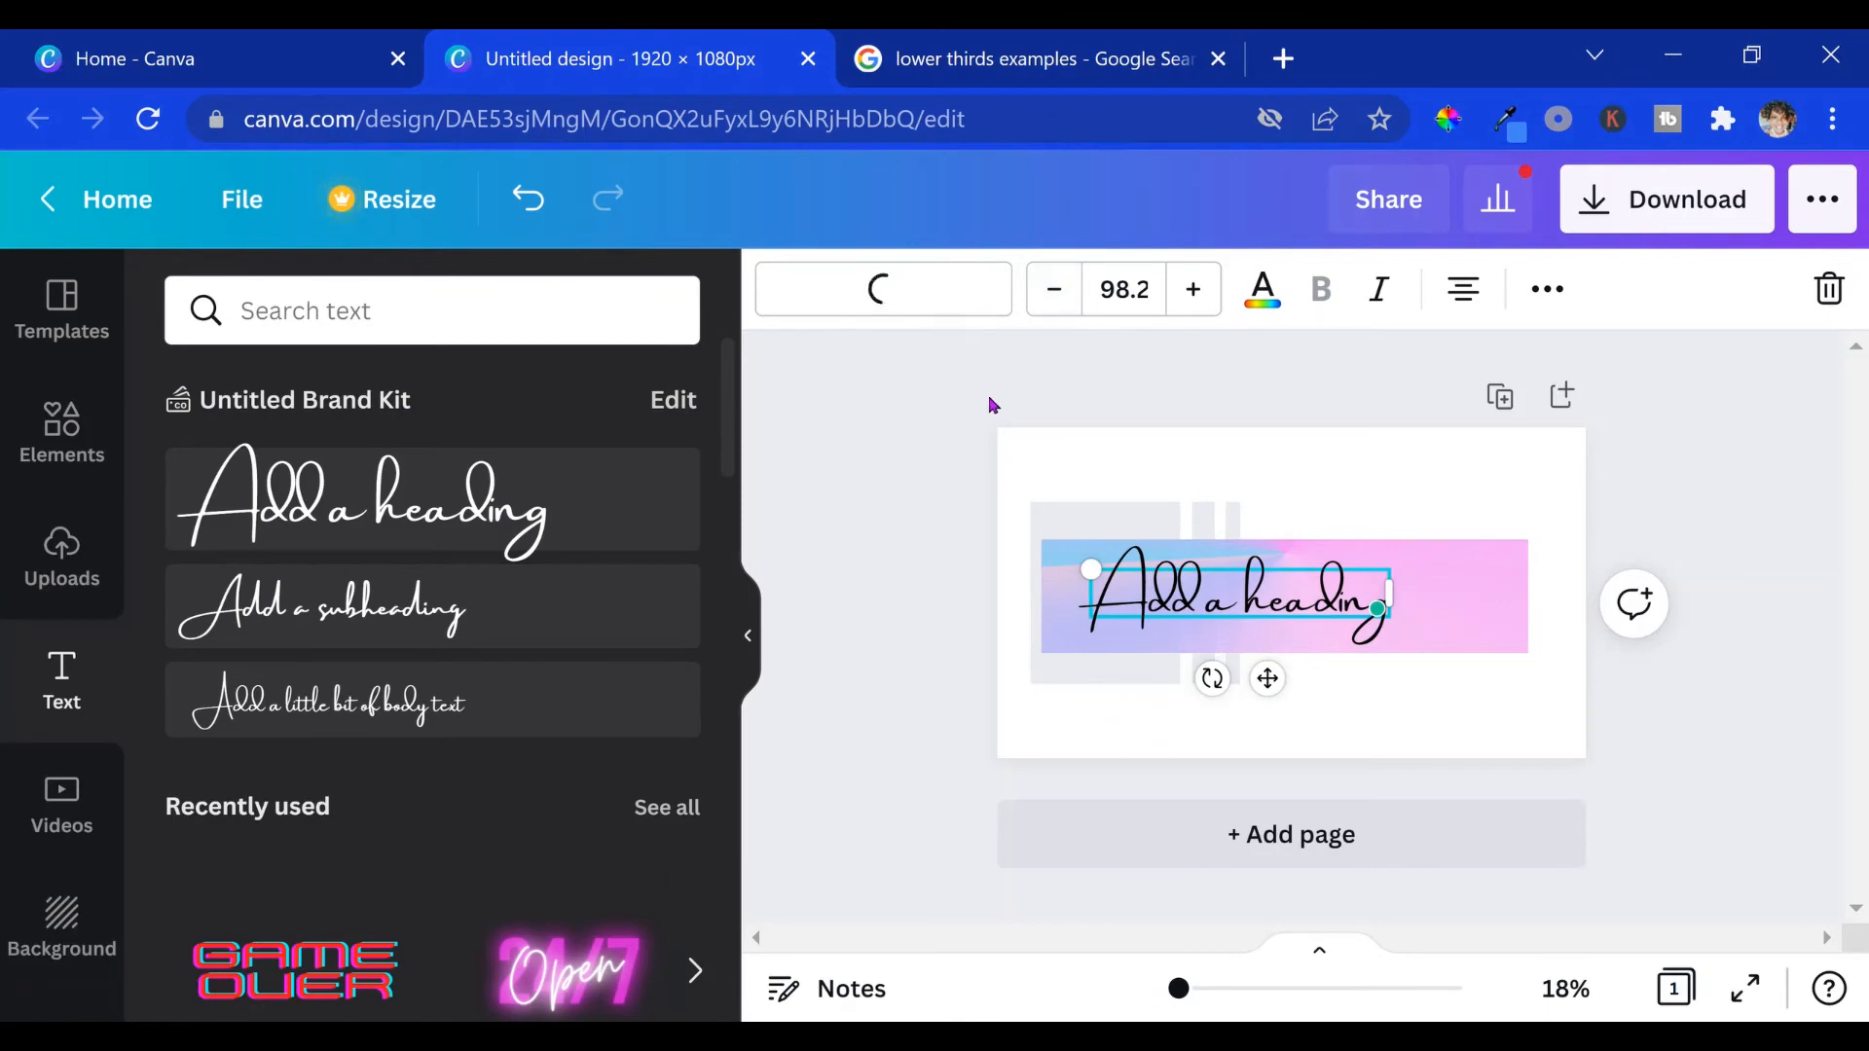
pyautogui.doubleClick(1222, 604)
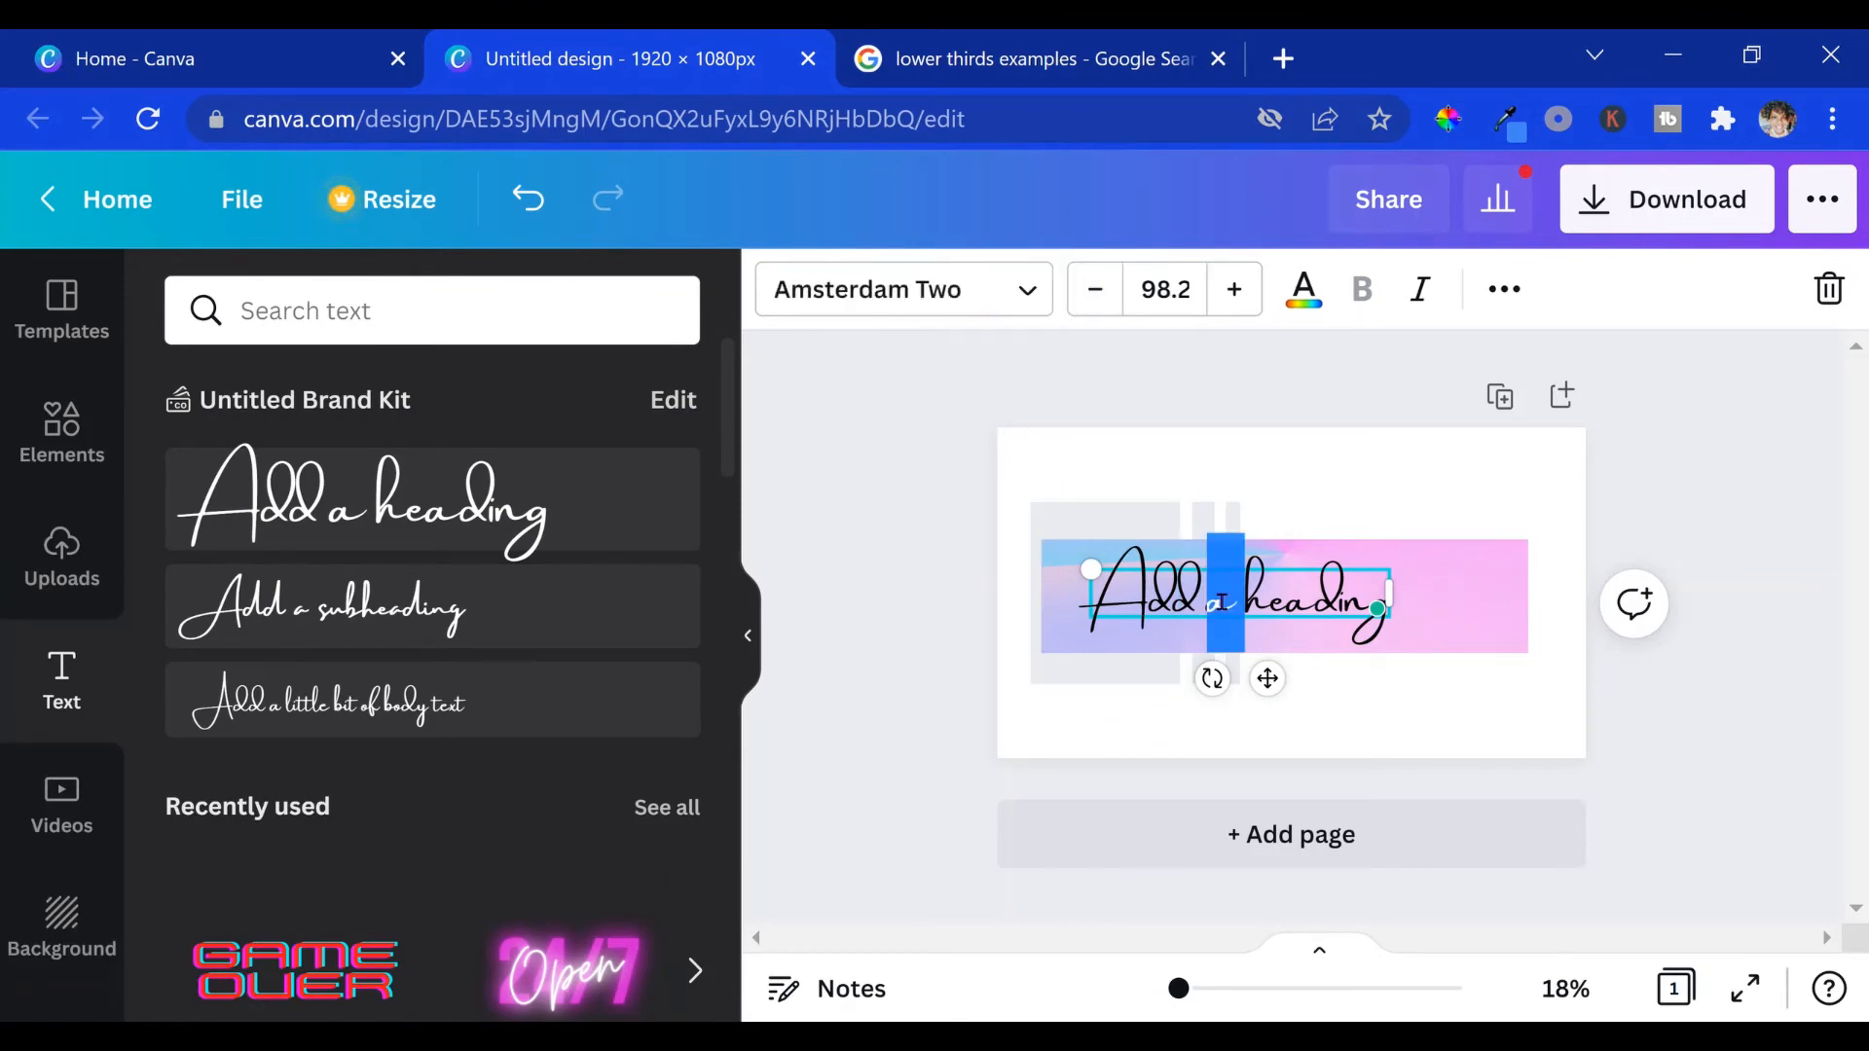
pyautogui.tripleClick(1304, 608)
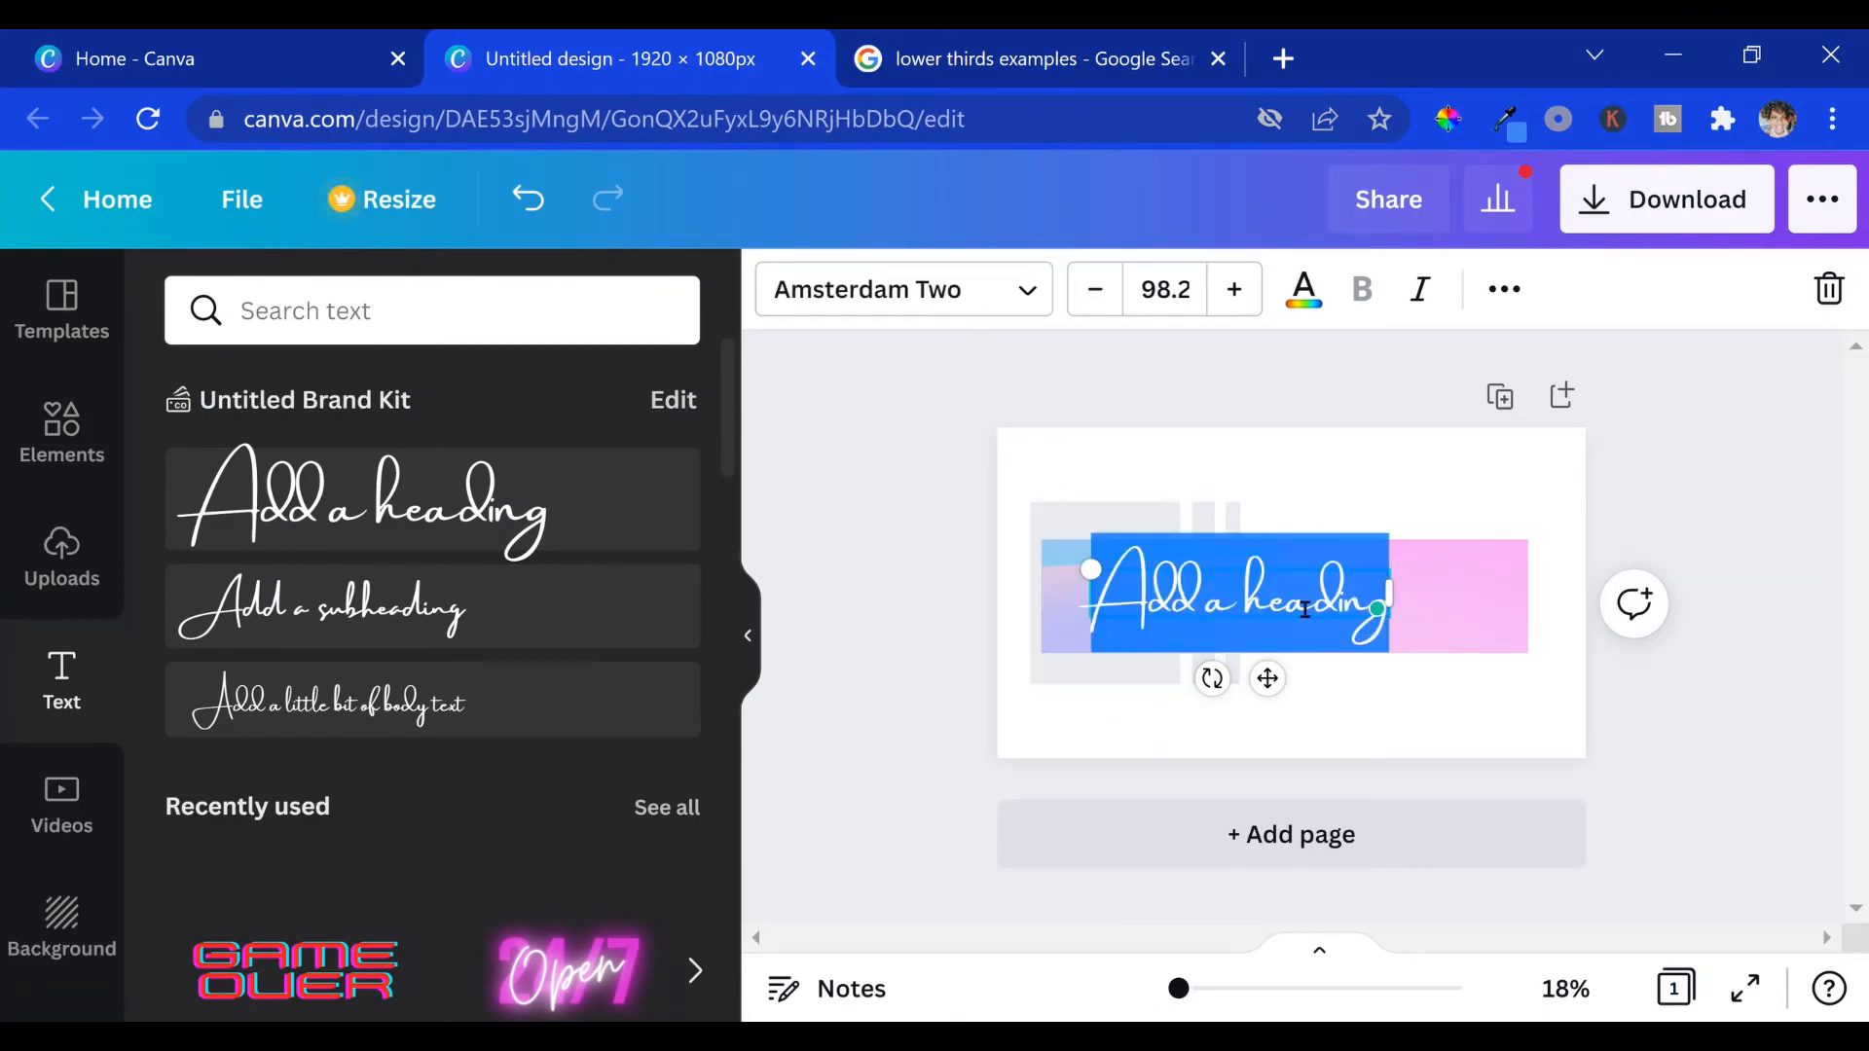
pyautogui.click(1052, 300)
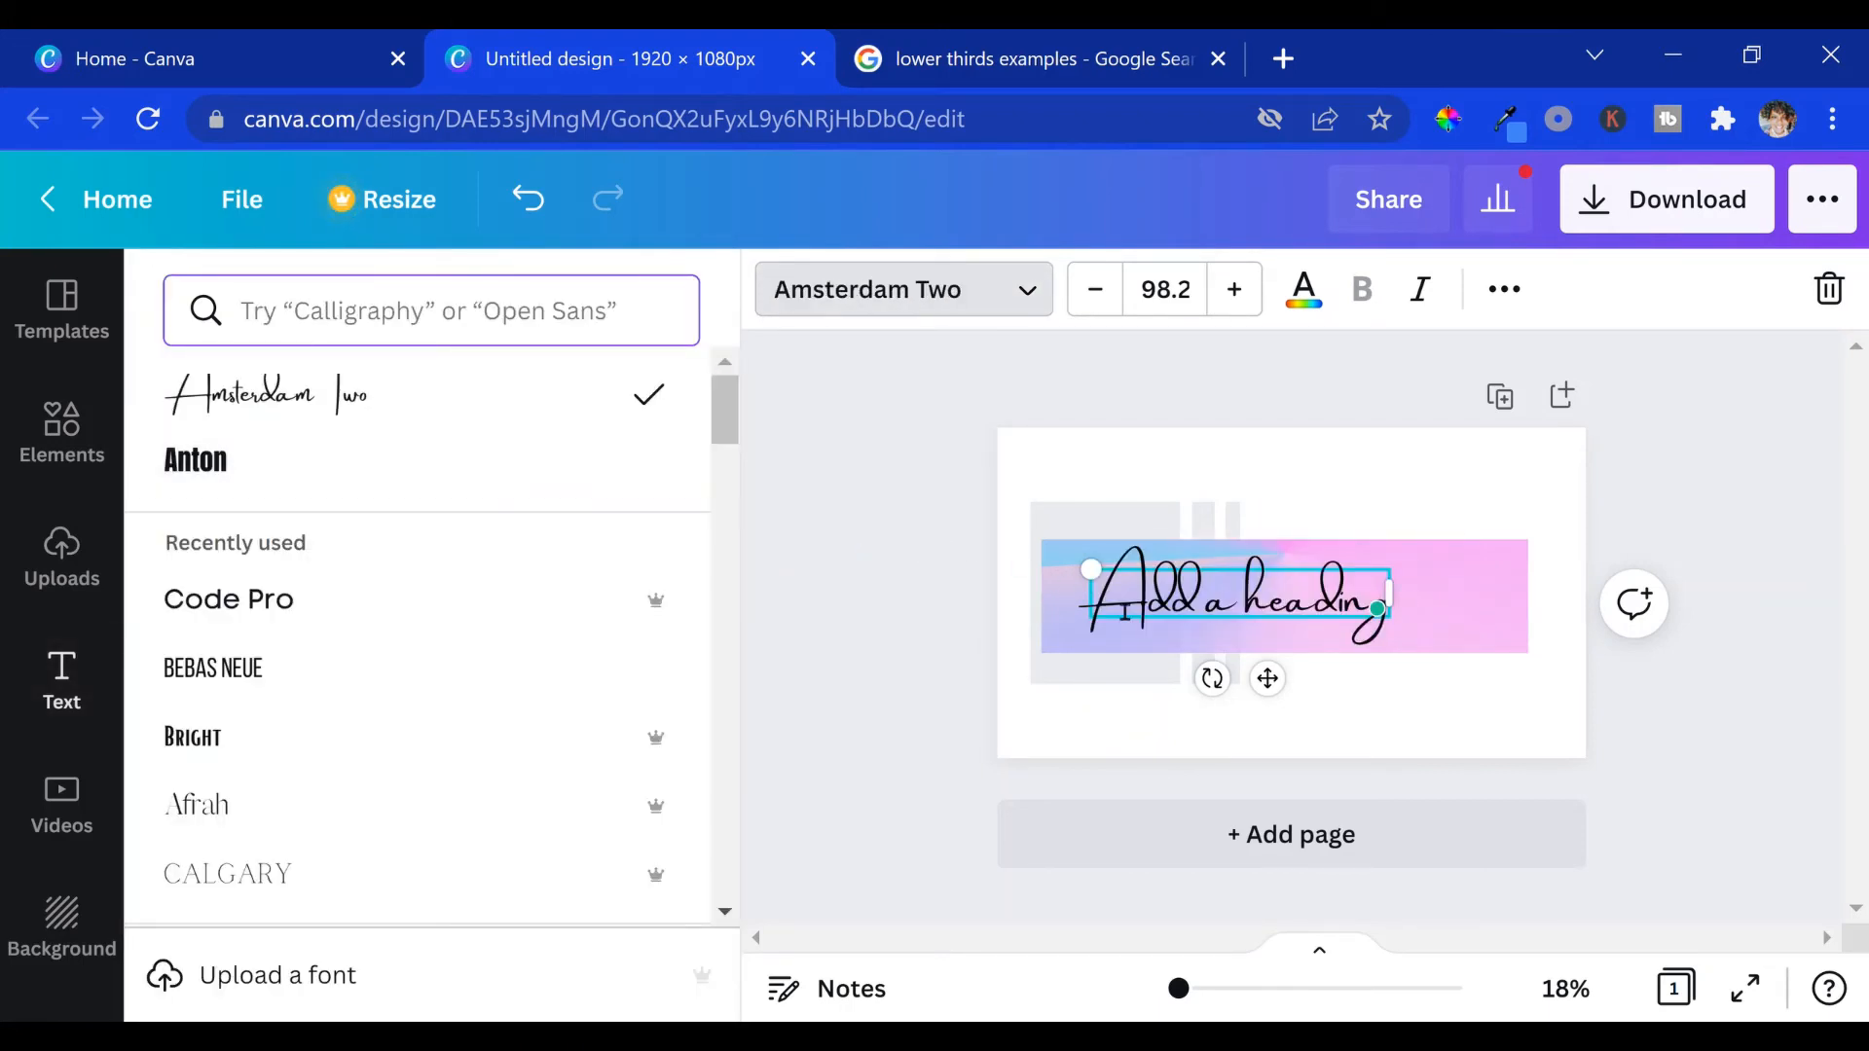
pyautogui.click(235, 469)
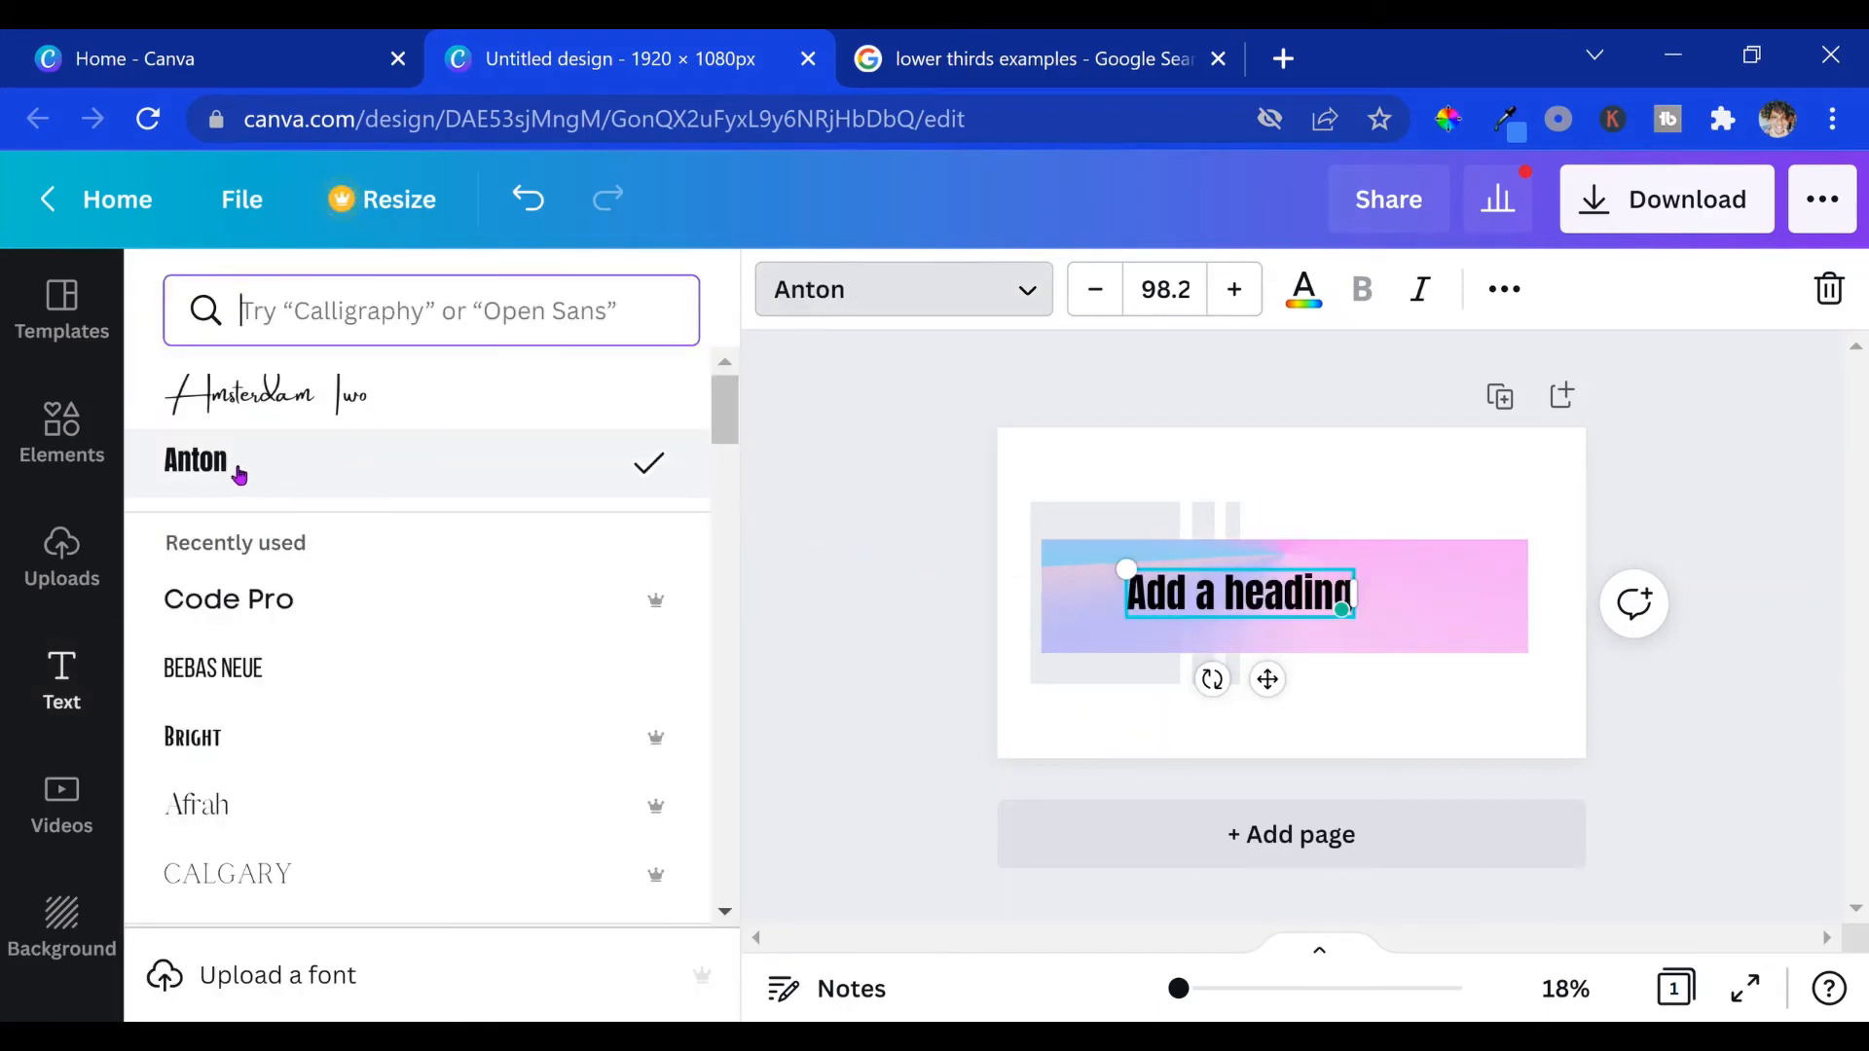
# Step: Replace the heading's placeholder text with "GUEST SPEAKER"
pyautogui.click(1243, 611)
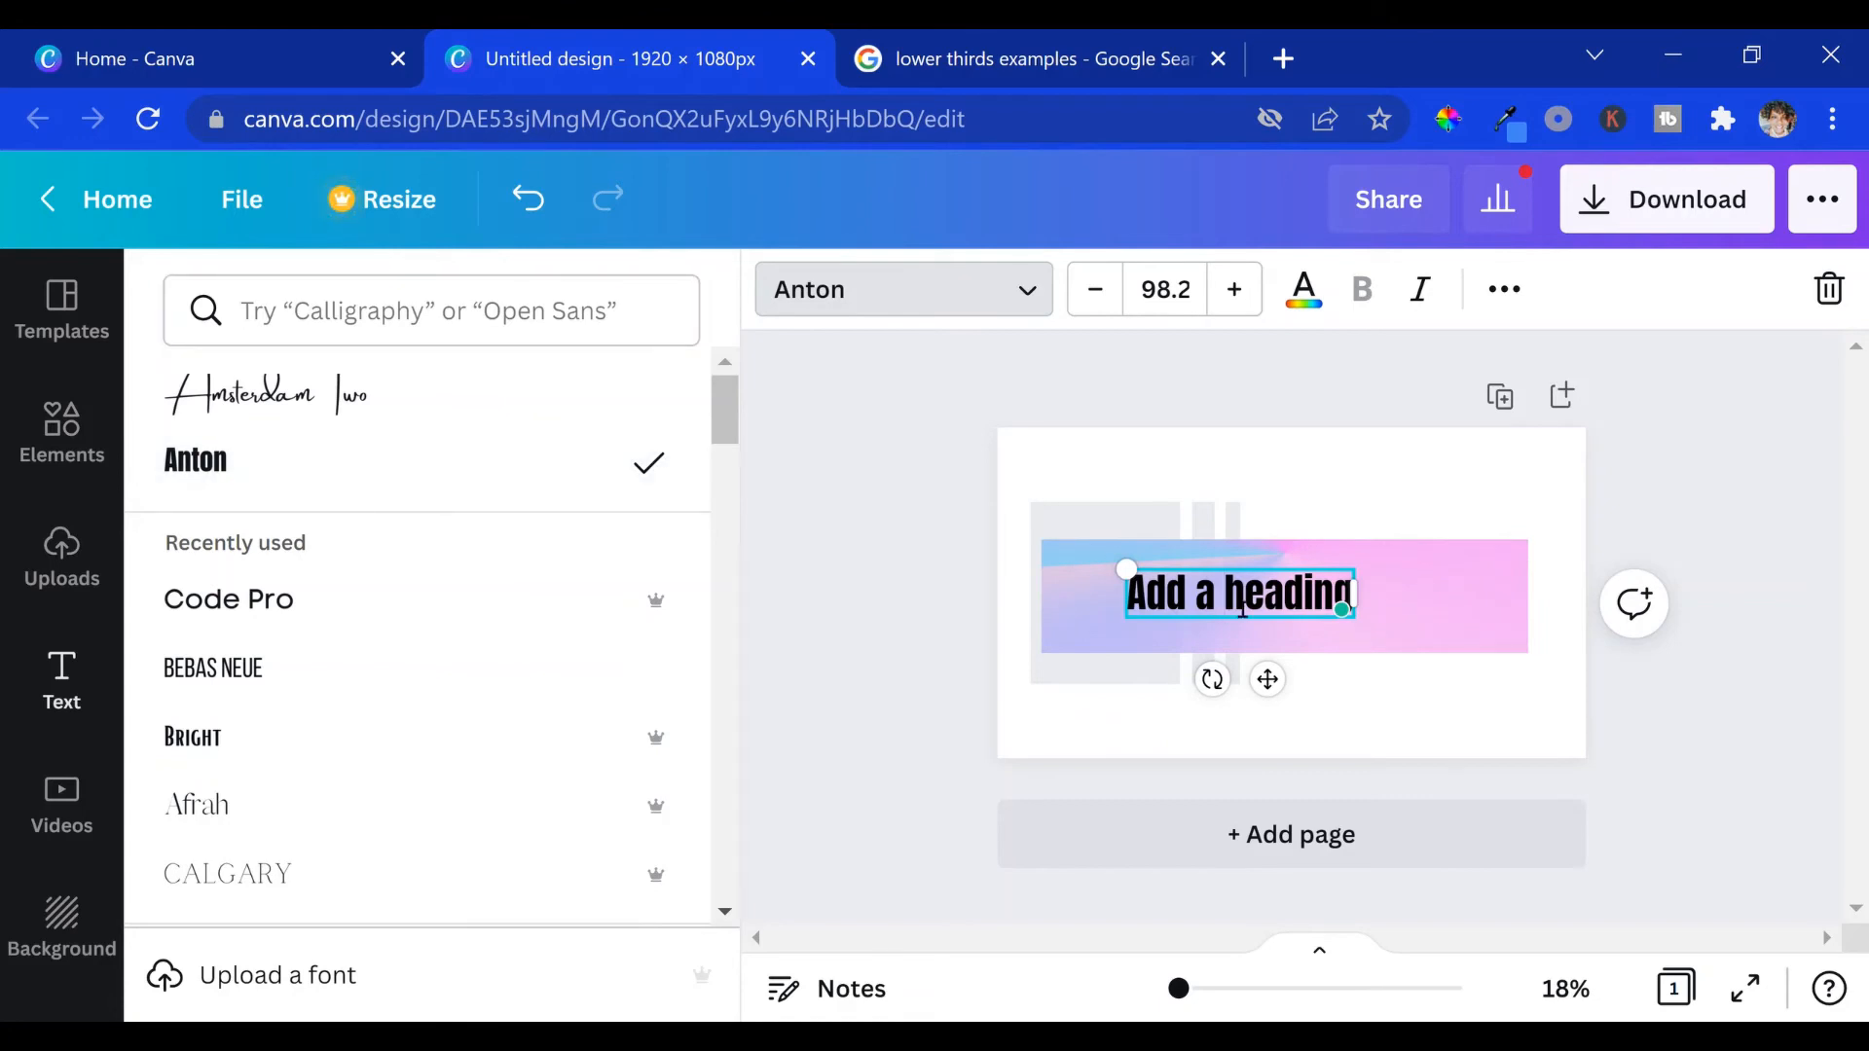
pyautogui.doubleClick(1243, 611)
pyautogui.click(1243, 610)
pyautogui.tripleClick(1243, 611)
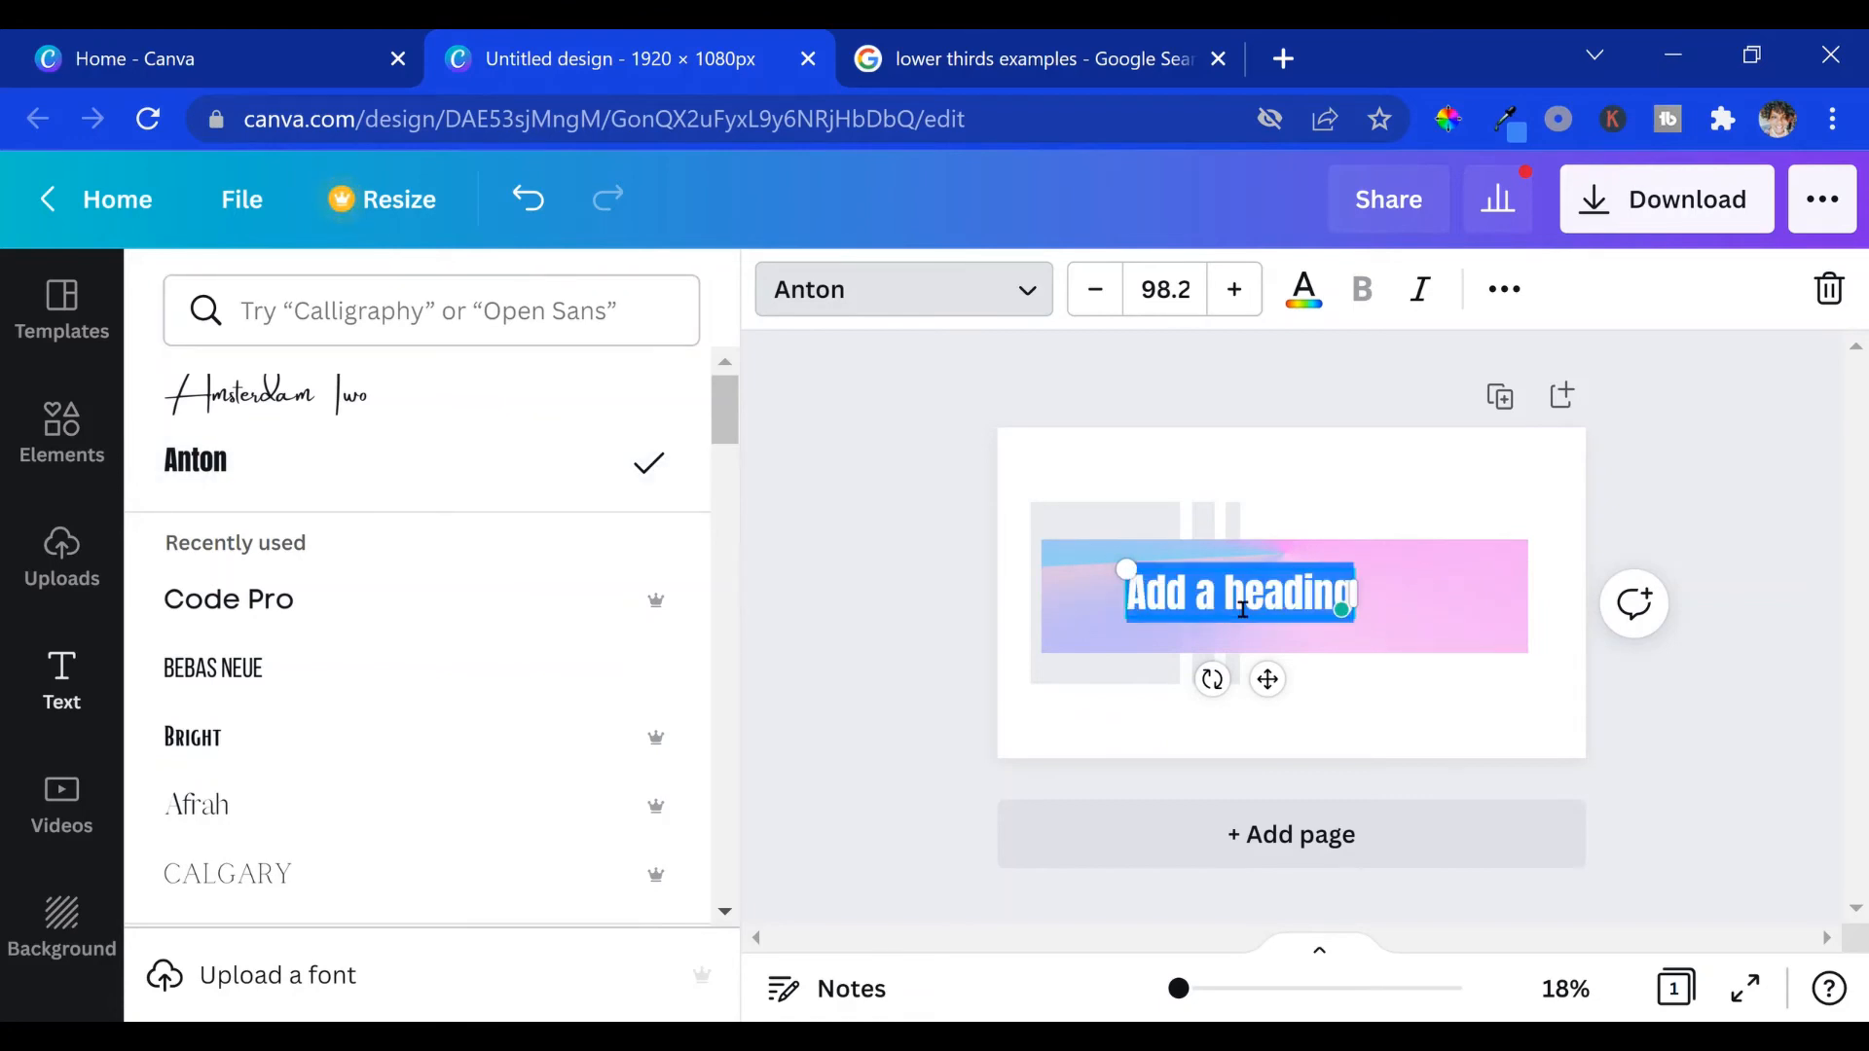
pyautogui.press('BackSpace')
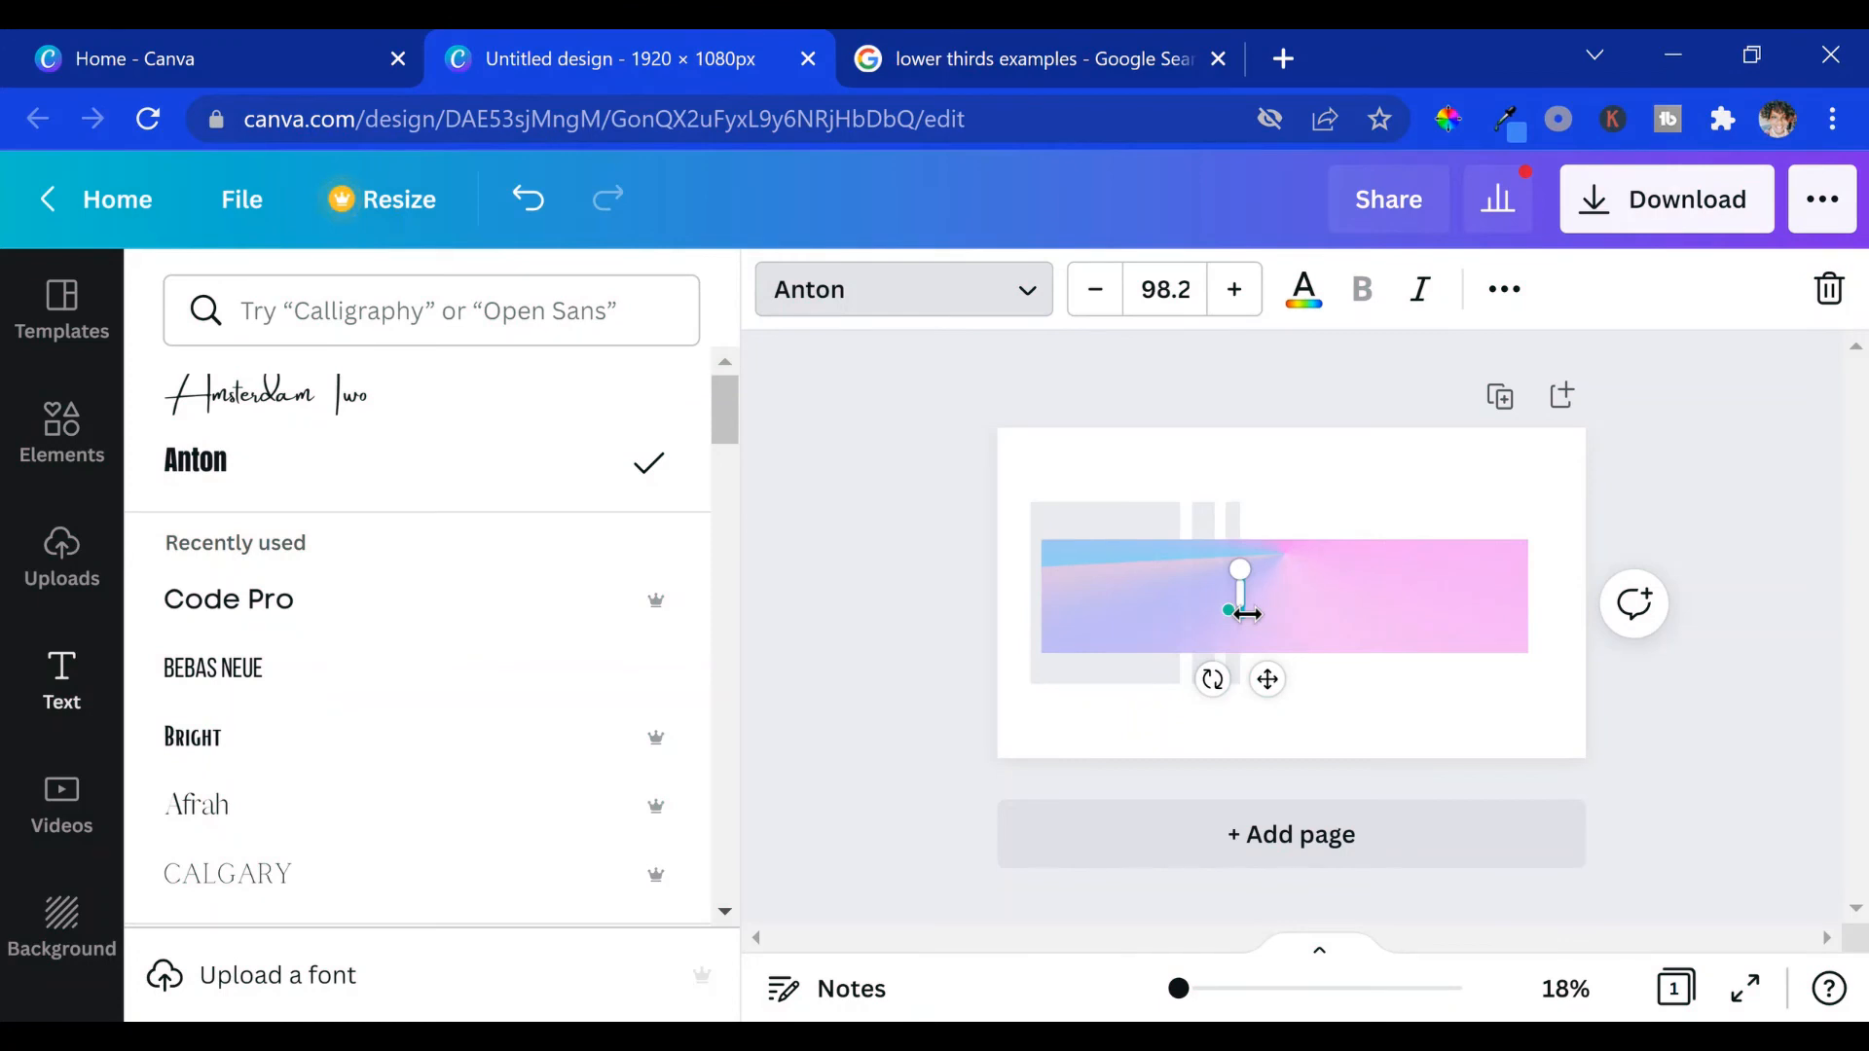
pyautogui.write('GUEST SPEA')
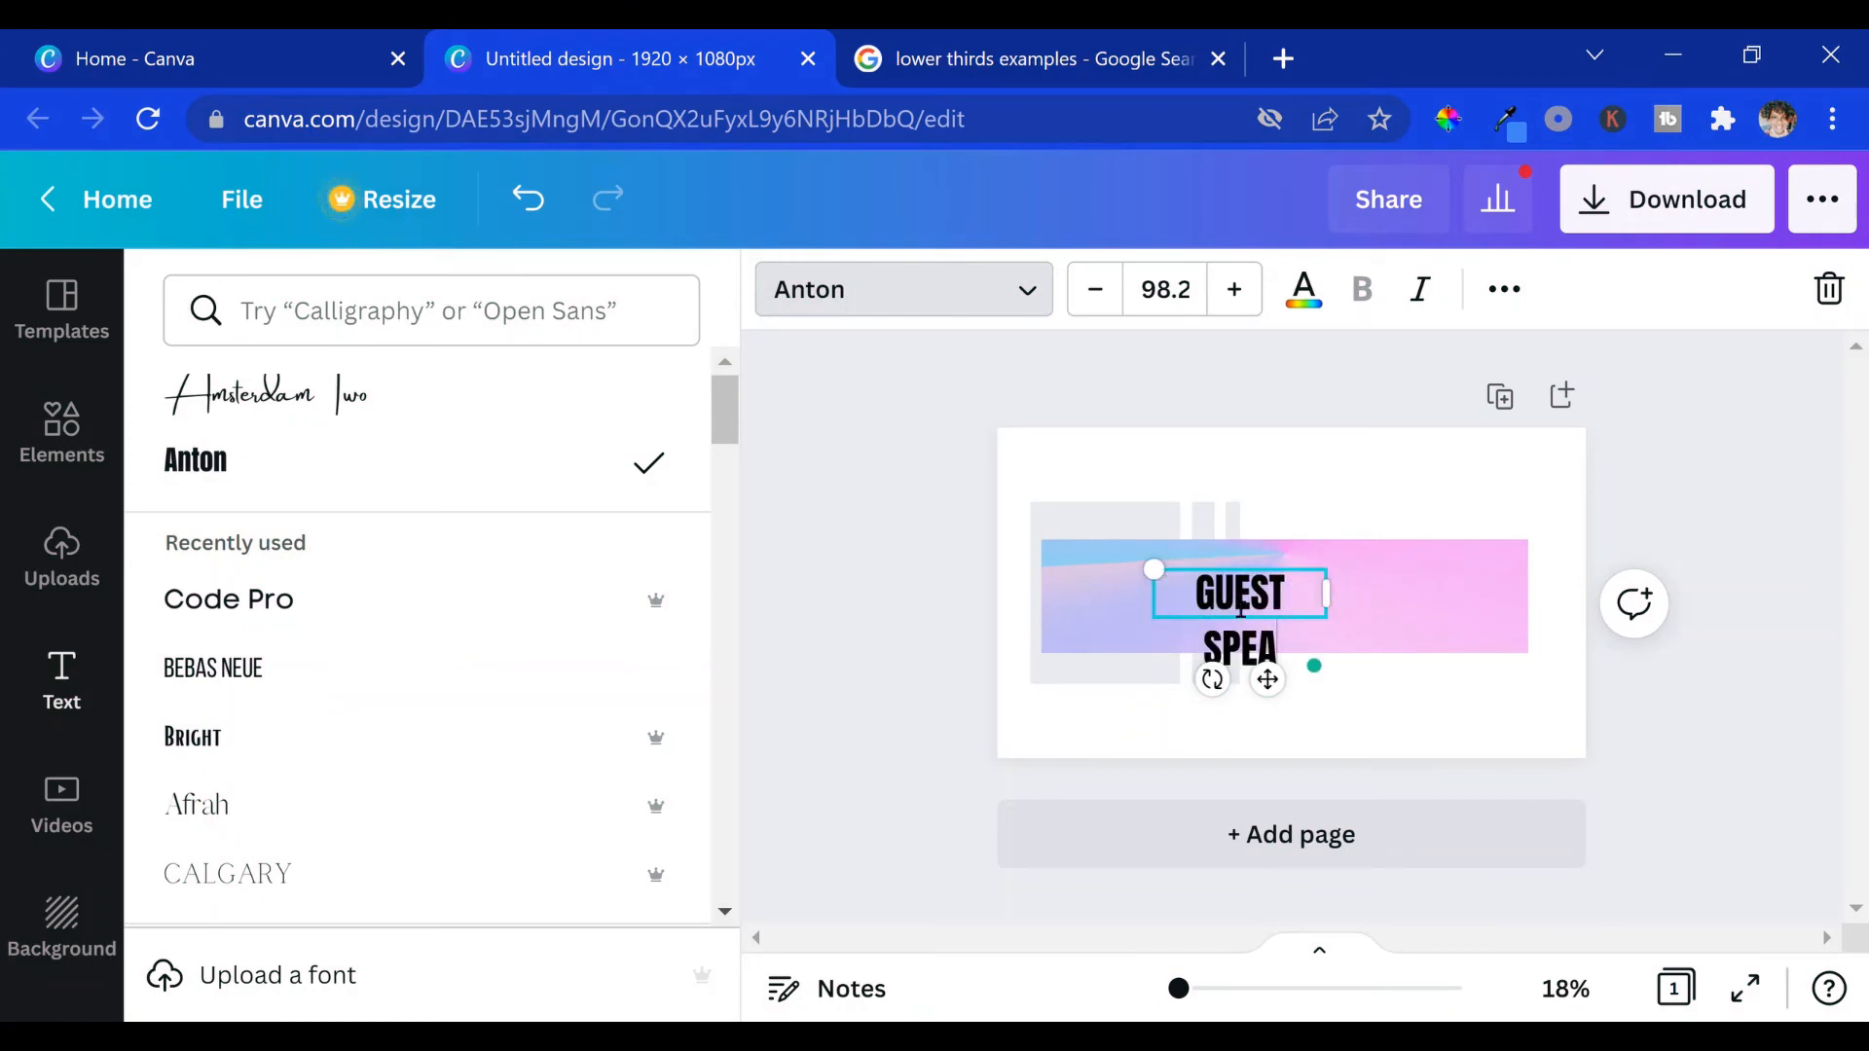
pyautogui.write('KER')
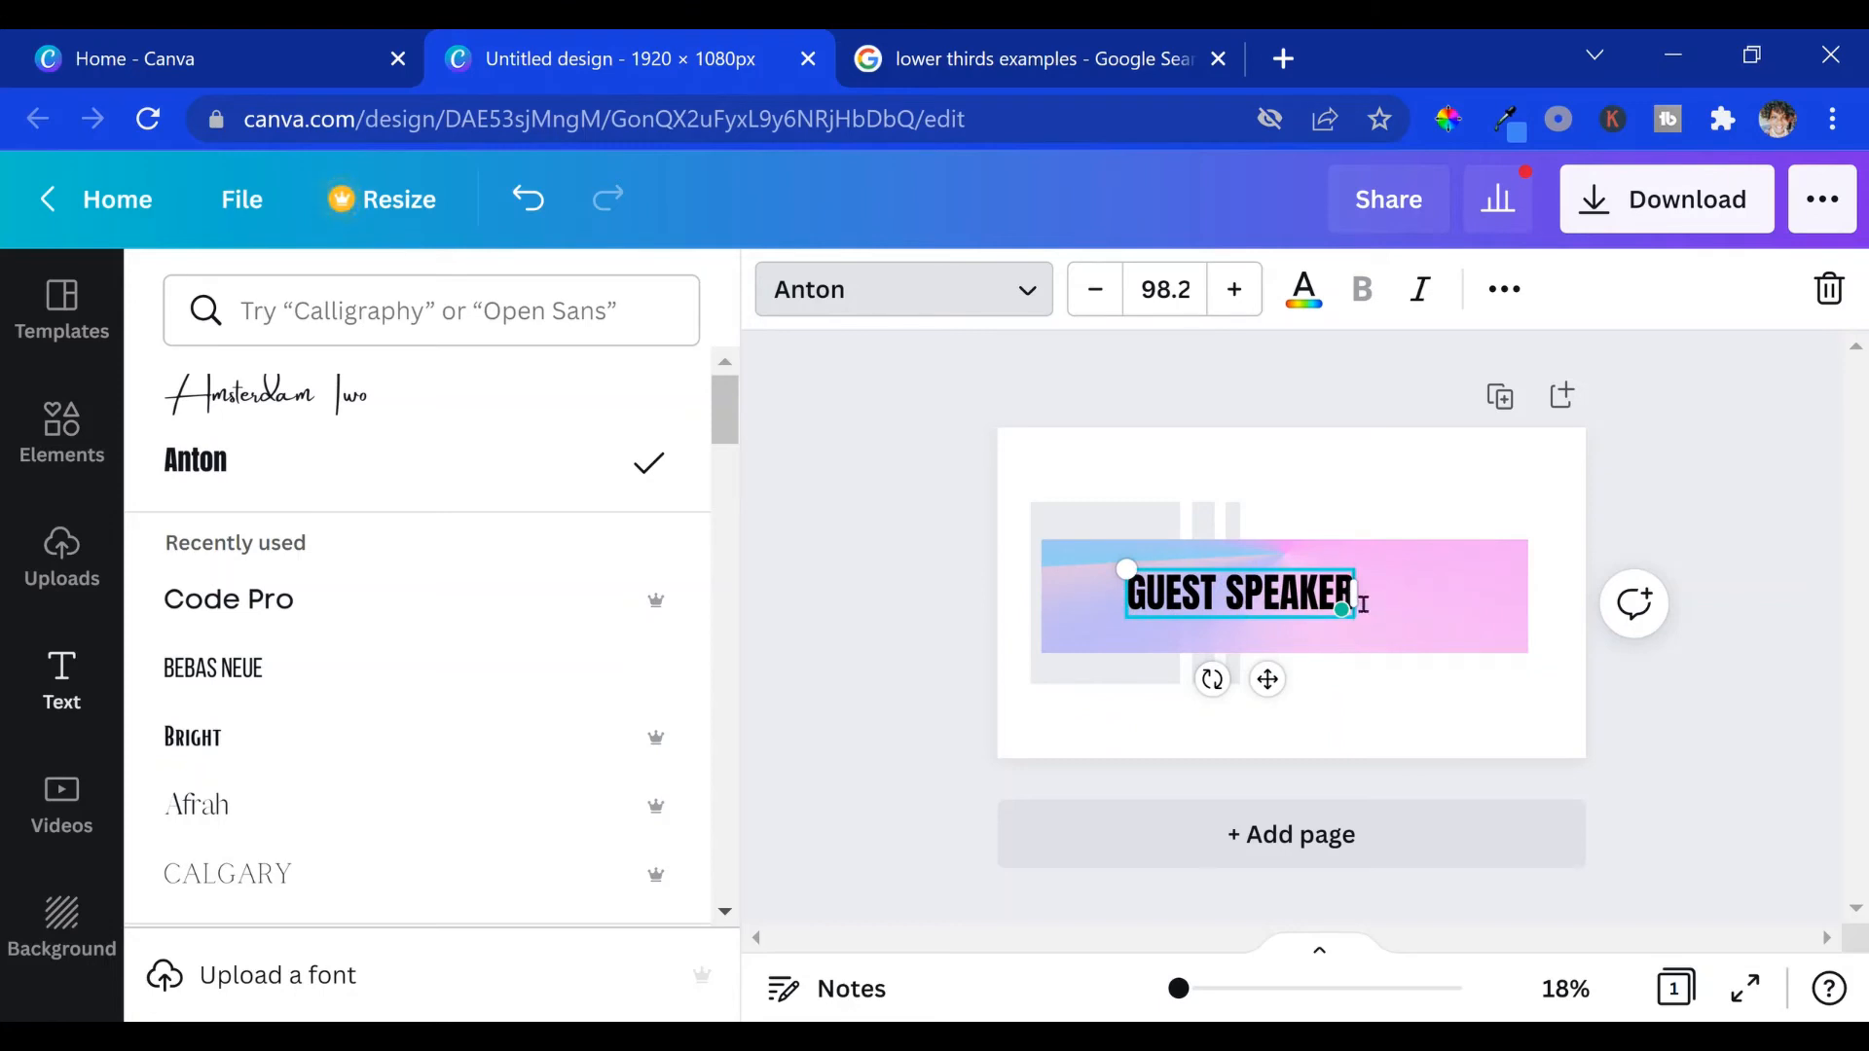
# Step: Increase the font size of the GUEST SPEAKER heading to 122
pyautogui.click(1238, 290)
pyautogui.click(1246, 291)
pyautogui.click(1239, 291)
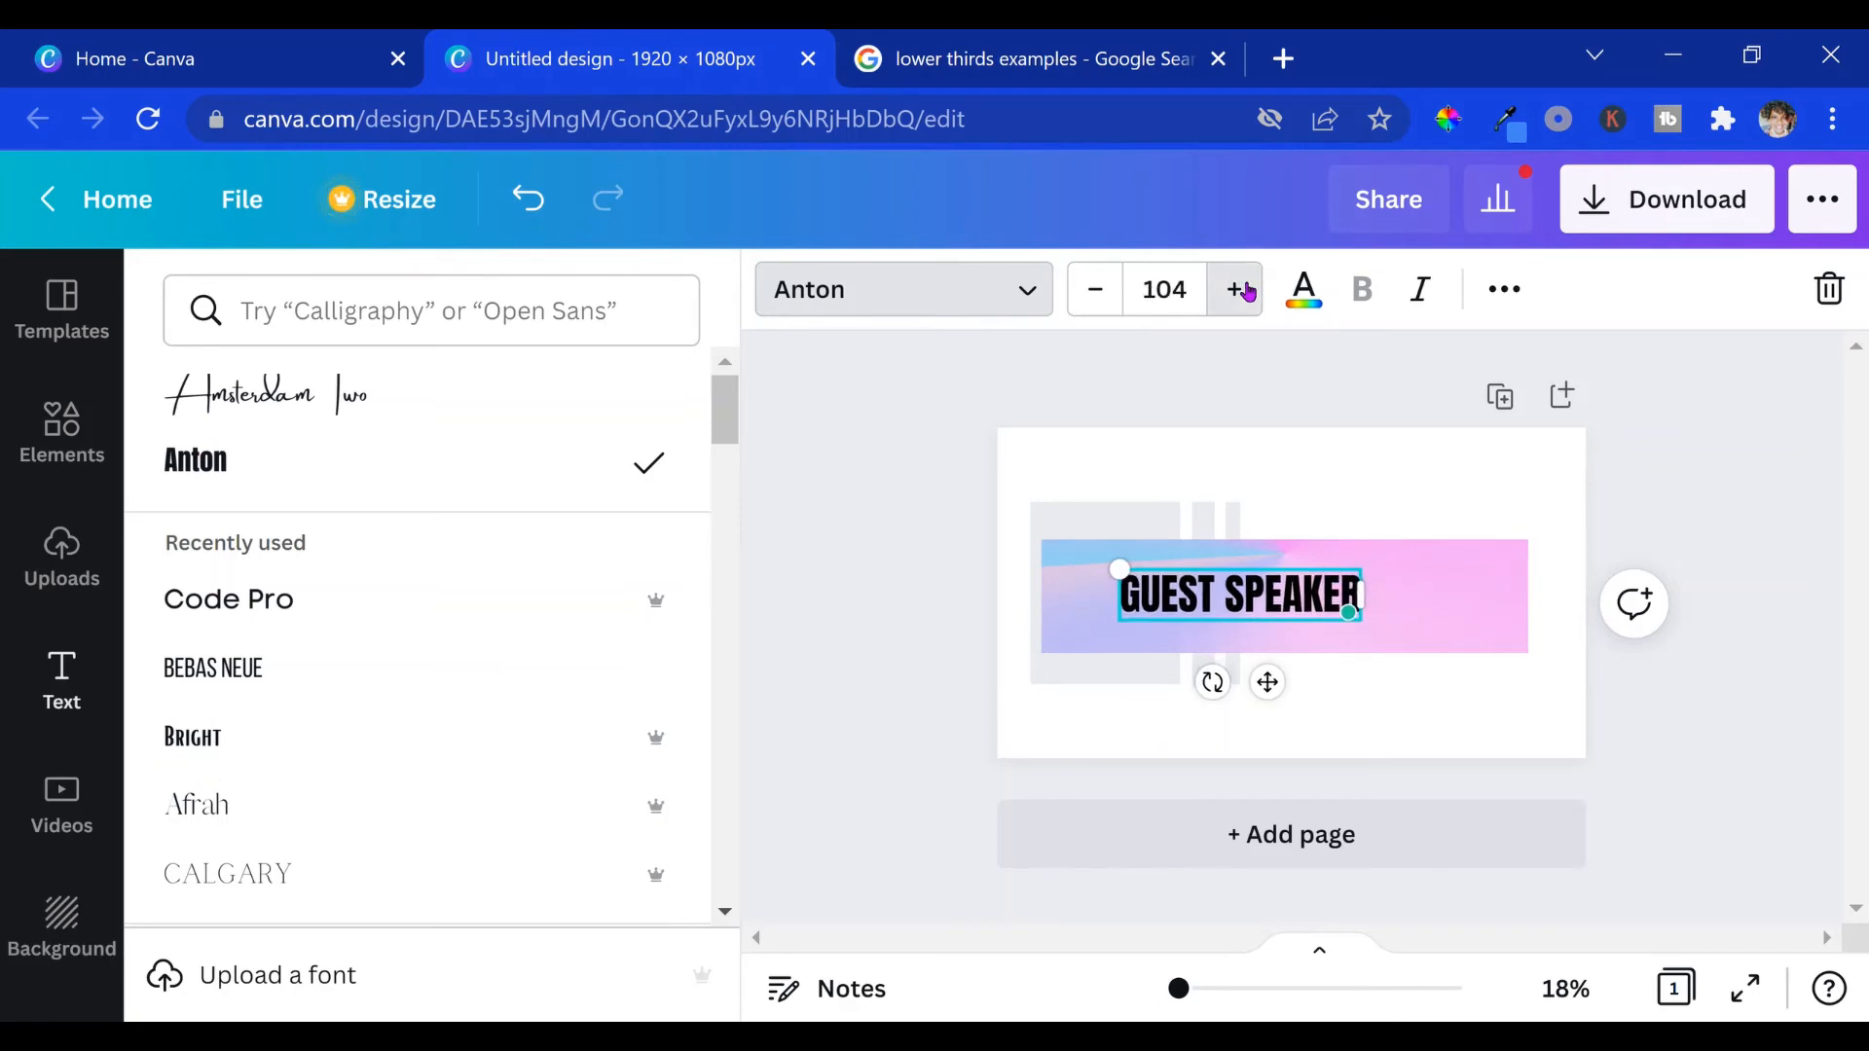
pyautogui.click(1239, 290)
pyautogui.click(1238, 290)
pyautogui.click(1239, 290)
pyautogui.click(1238, 290)
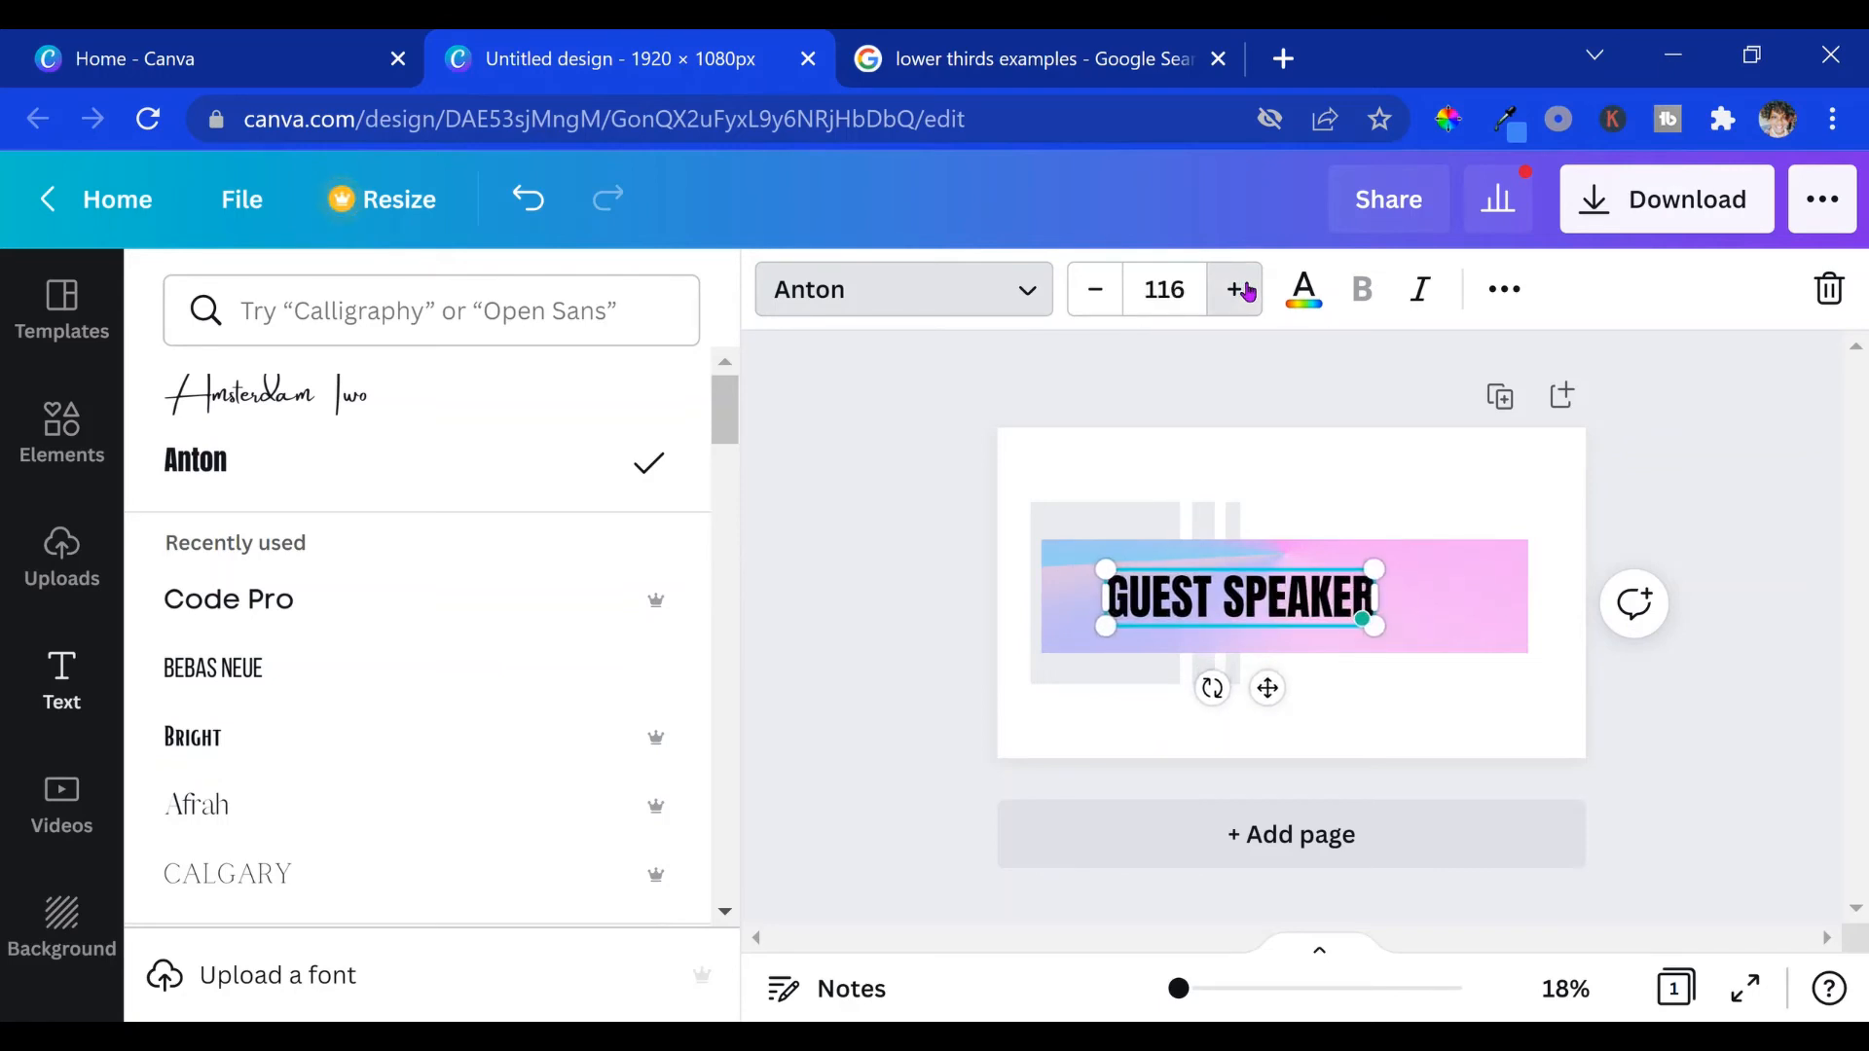
pyautogui.click(1238, 290)
pyautogui.click(1238, 290)
pyautogui.click(1239, 290)
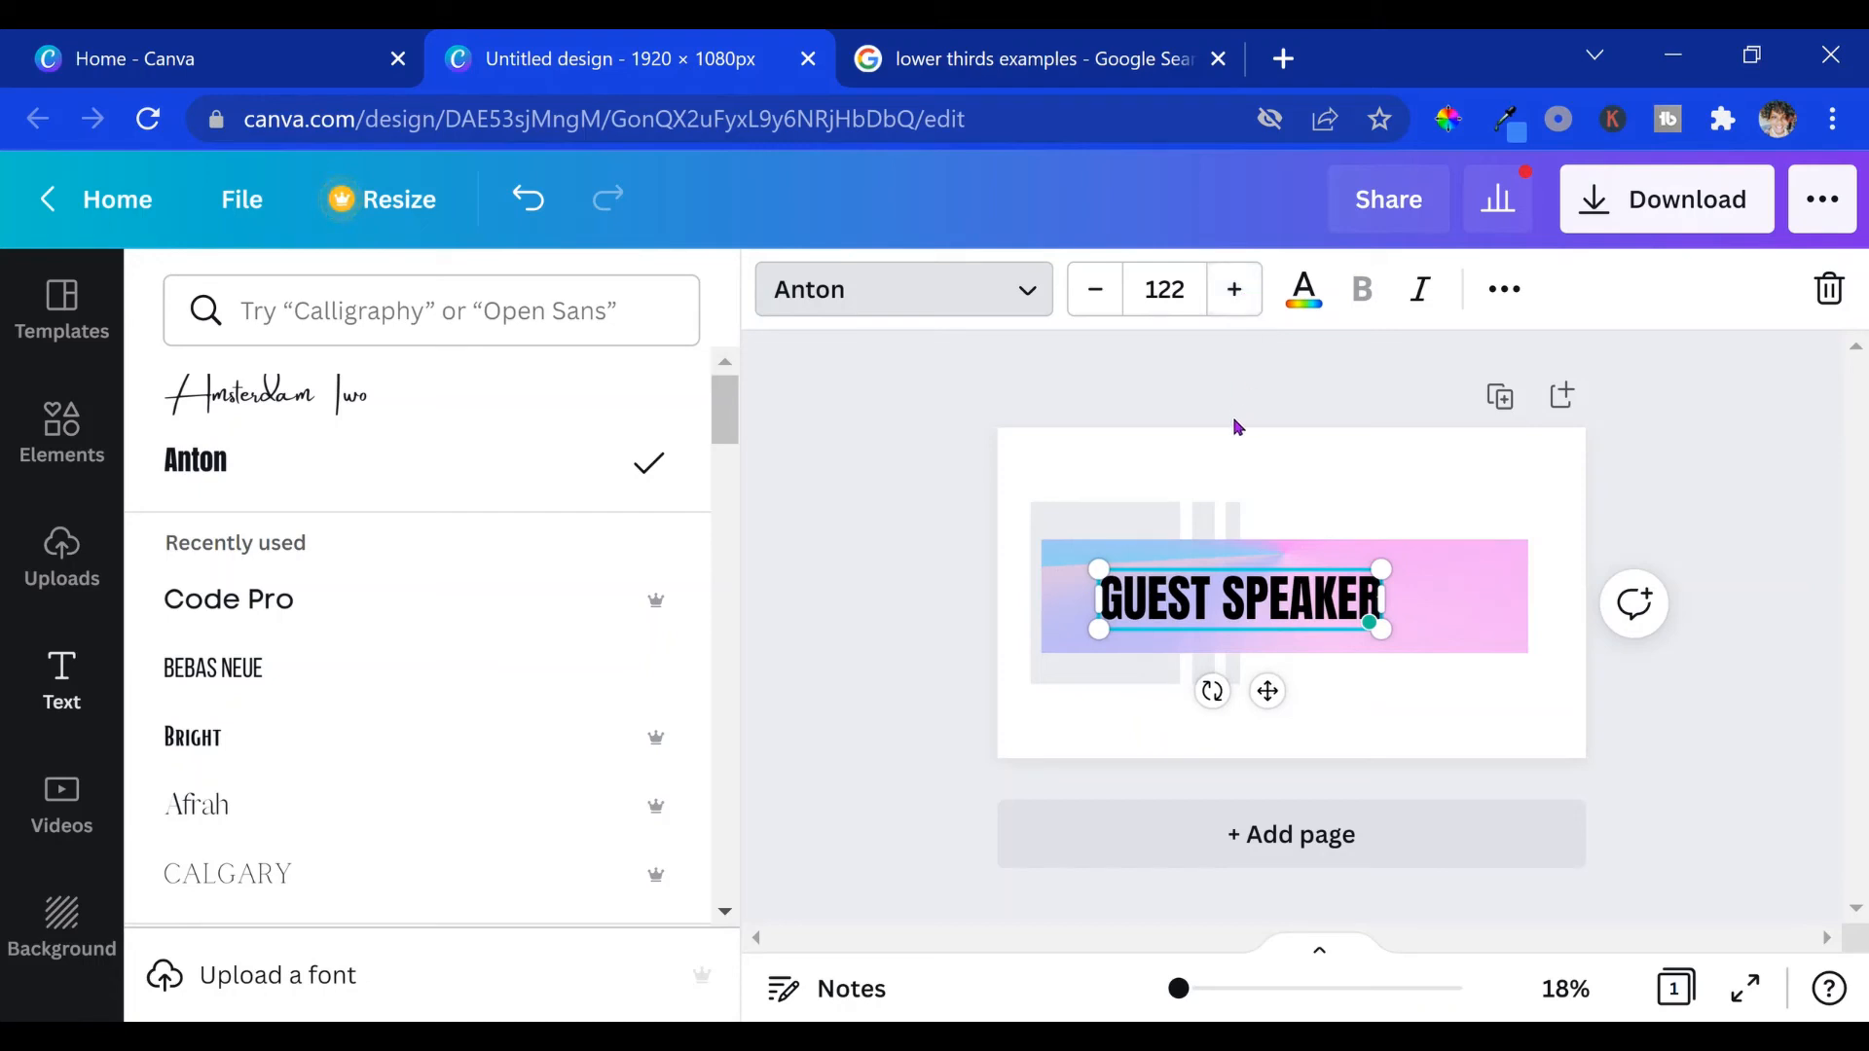
# Step: Colour the GUEST SPEAKER heading white after trying the orange and maroon brand colours, and tilt it slightly counterclockwise
pyautogui.scroll(5, 1237, 427)
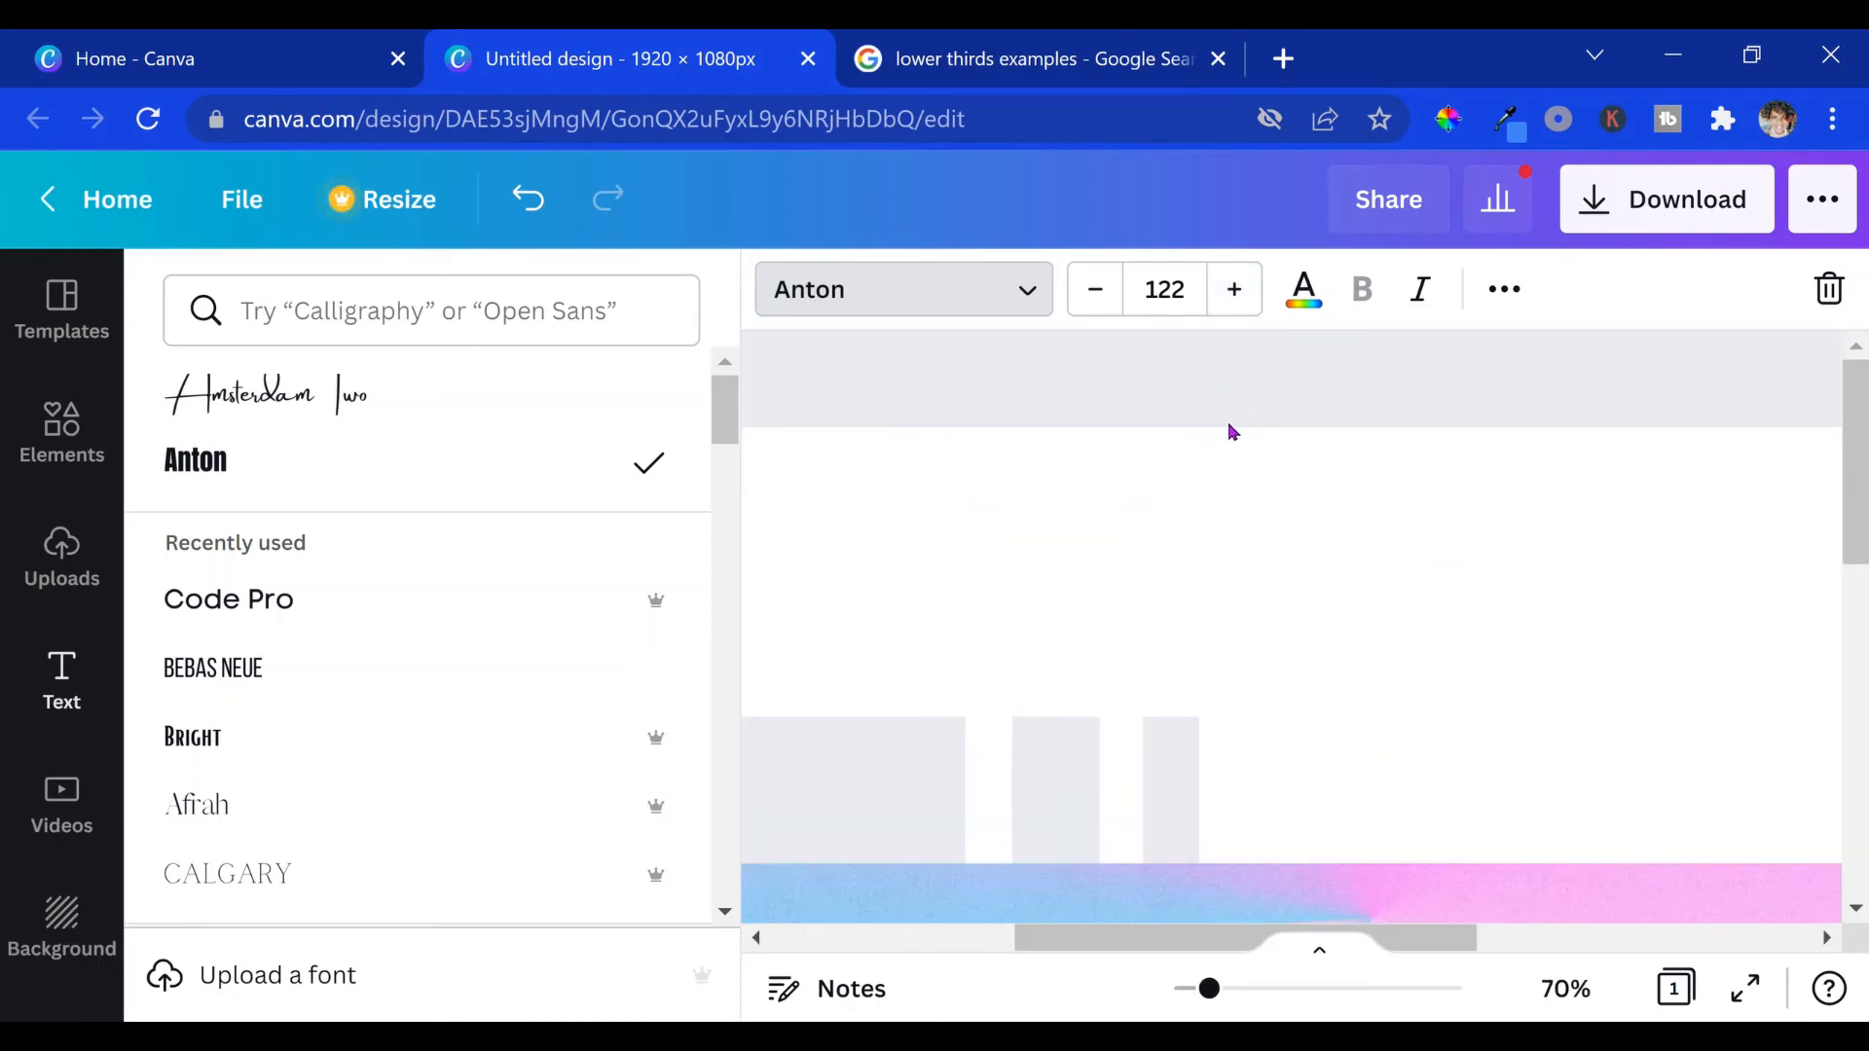
pyautogui.scroll(-5, 1238, 439)
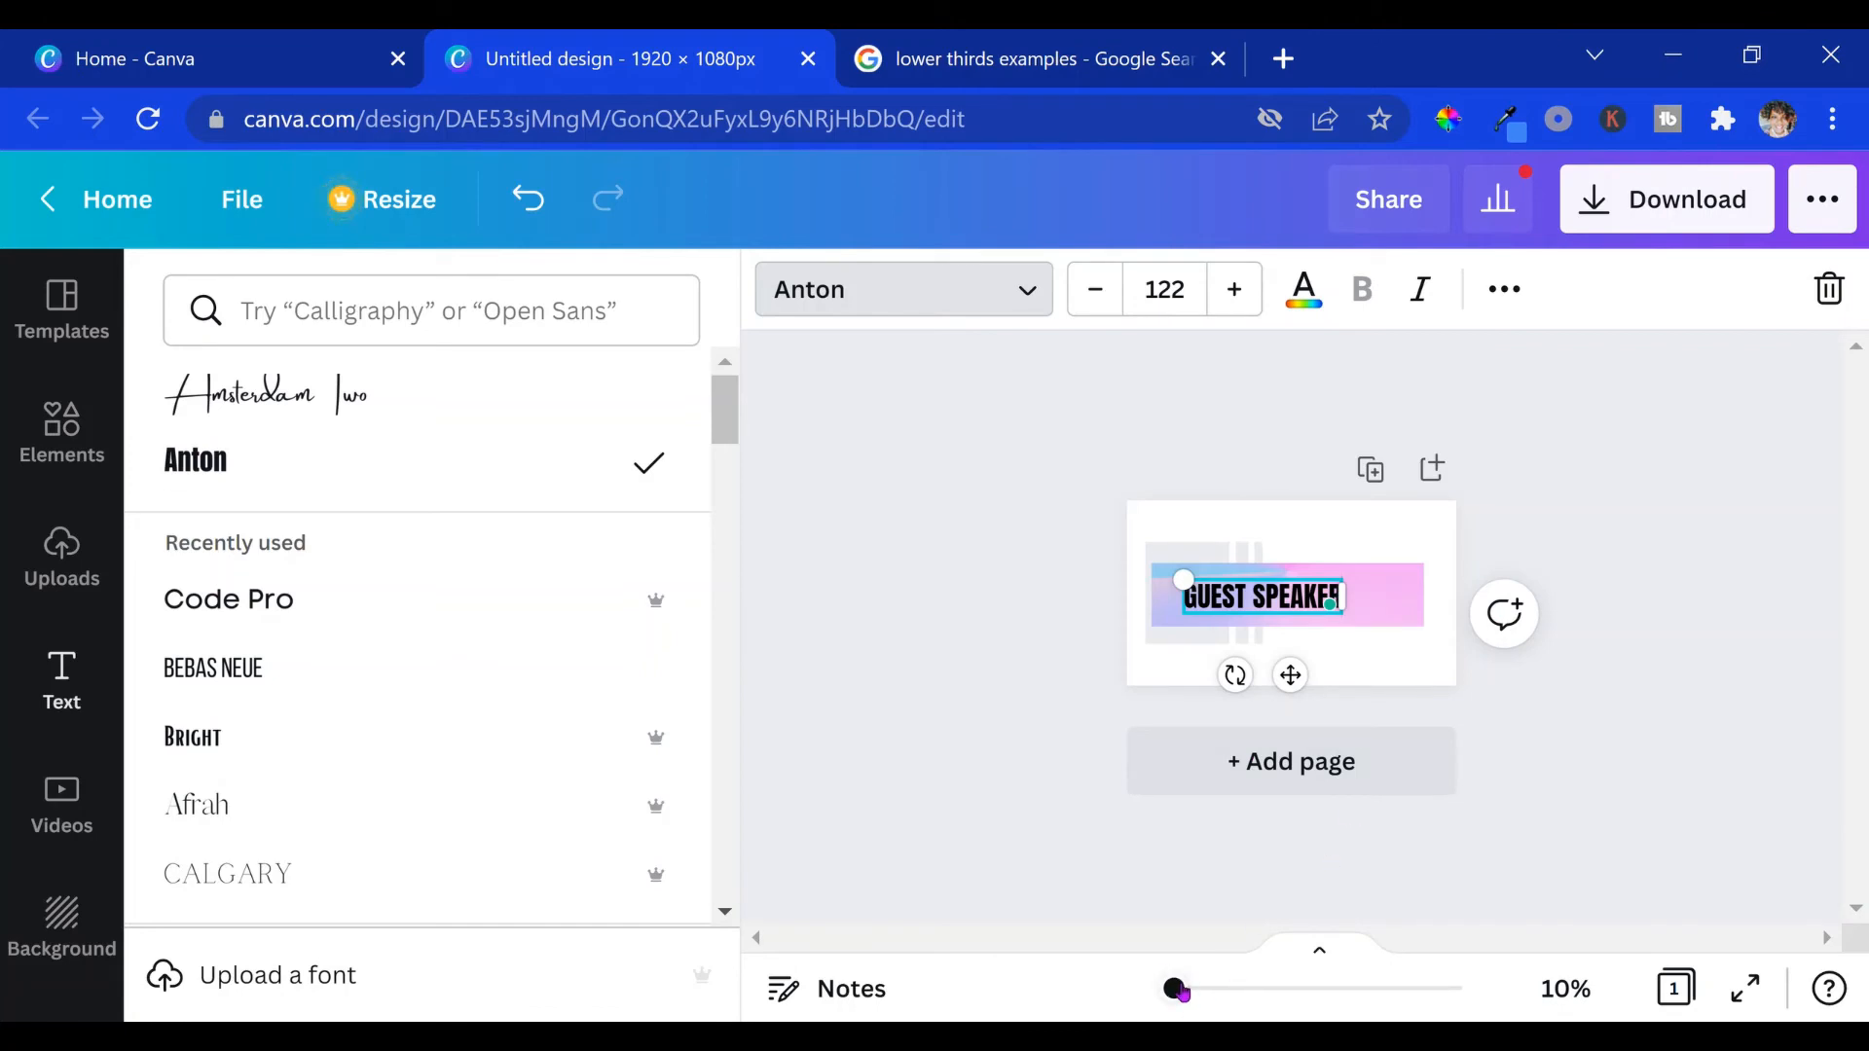
pyautogui.moveTo(1175, 988); pyautogui.dragTo(1180, 988)
pyautogui.press('Escape')
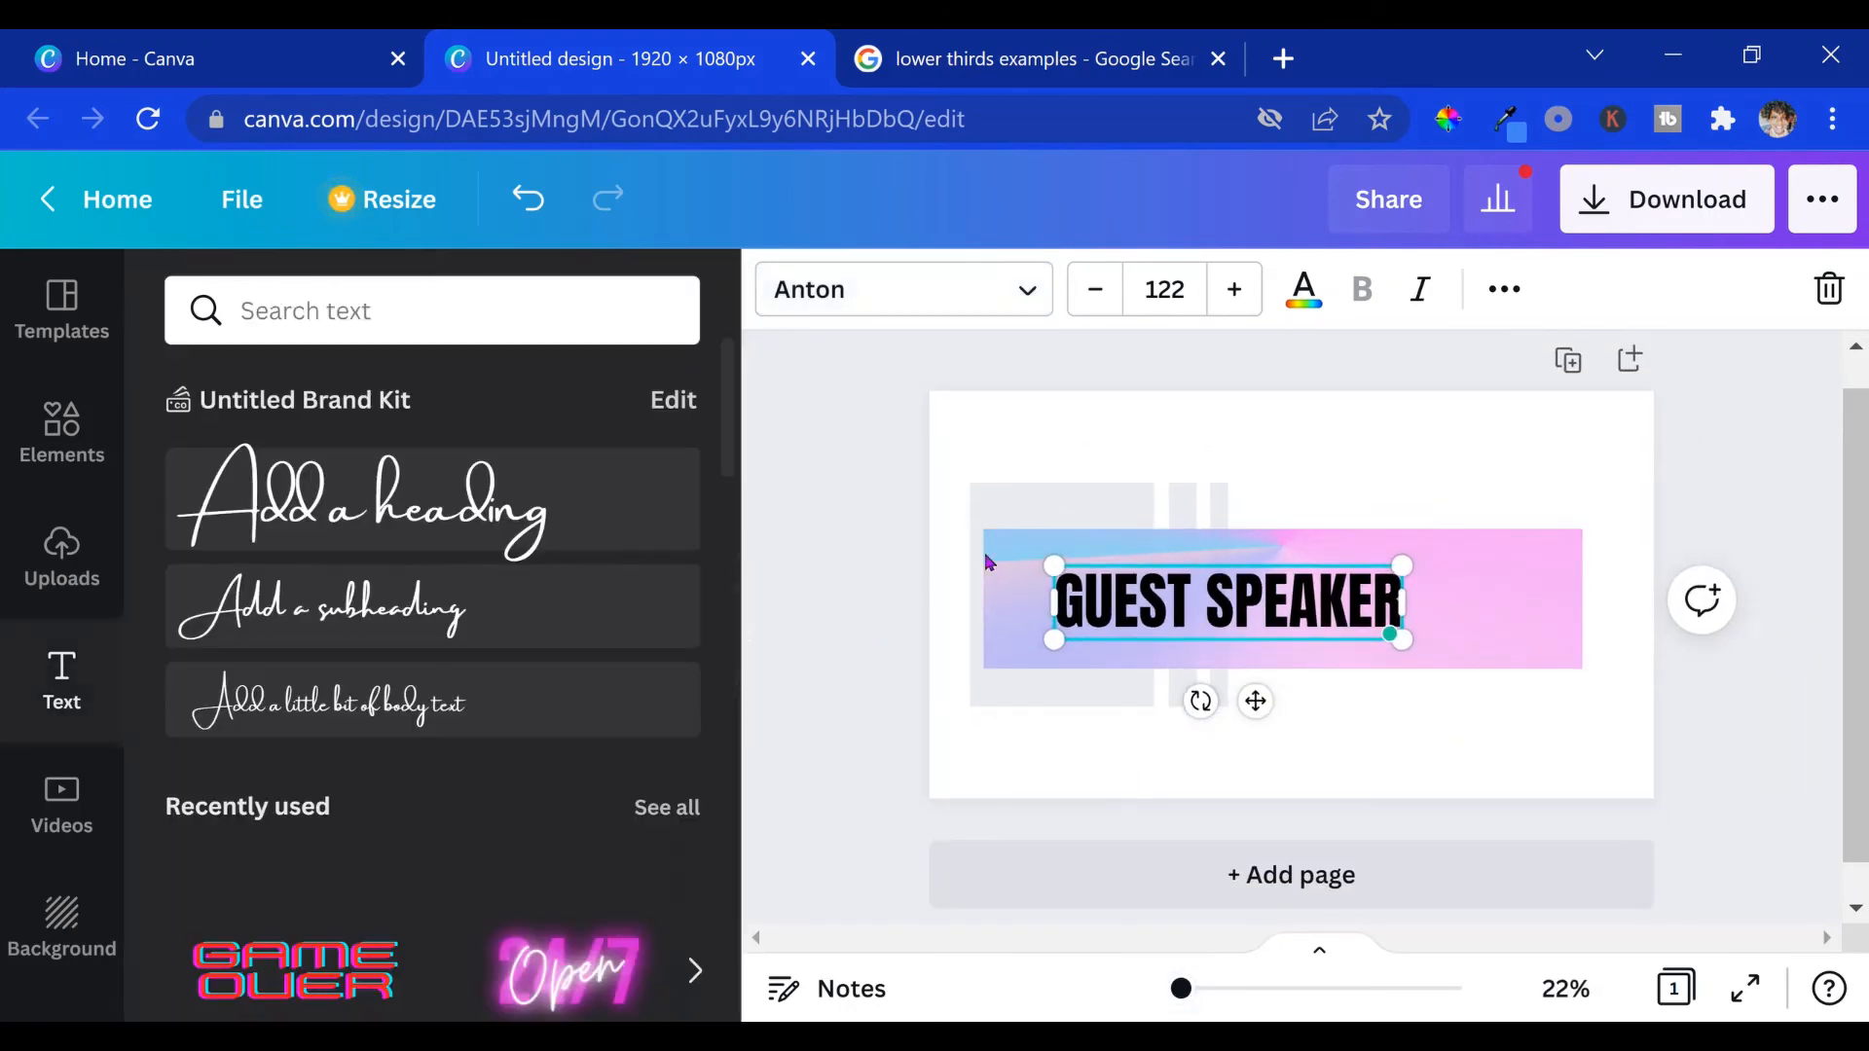
pyautogui.click(1304, 289)
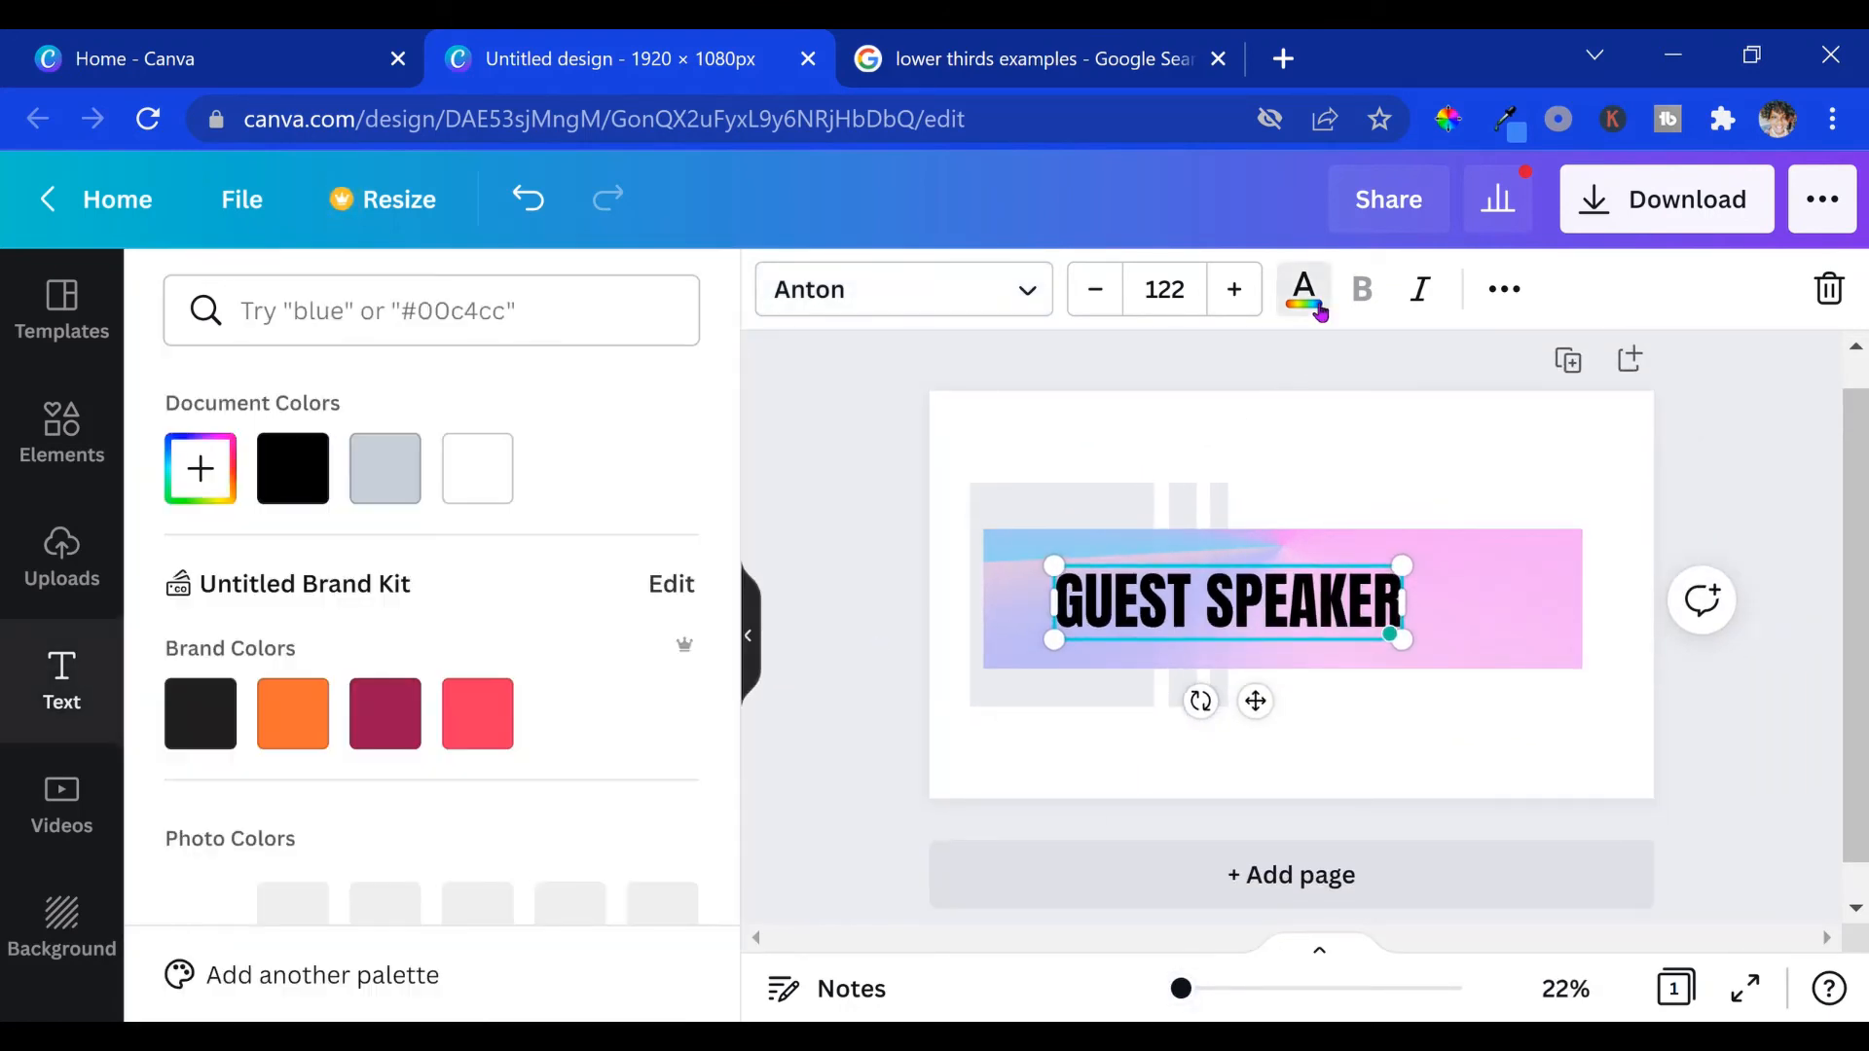
pyautogui.click(492, 466)
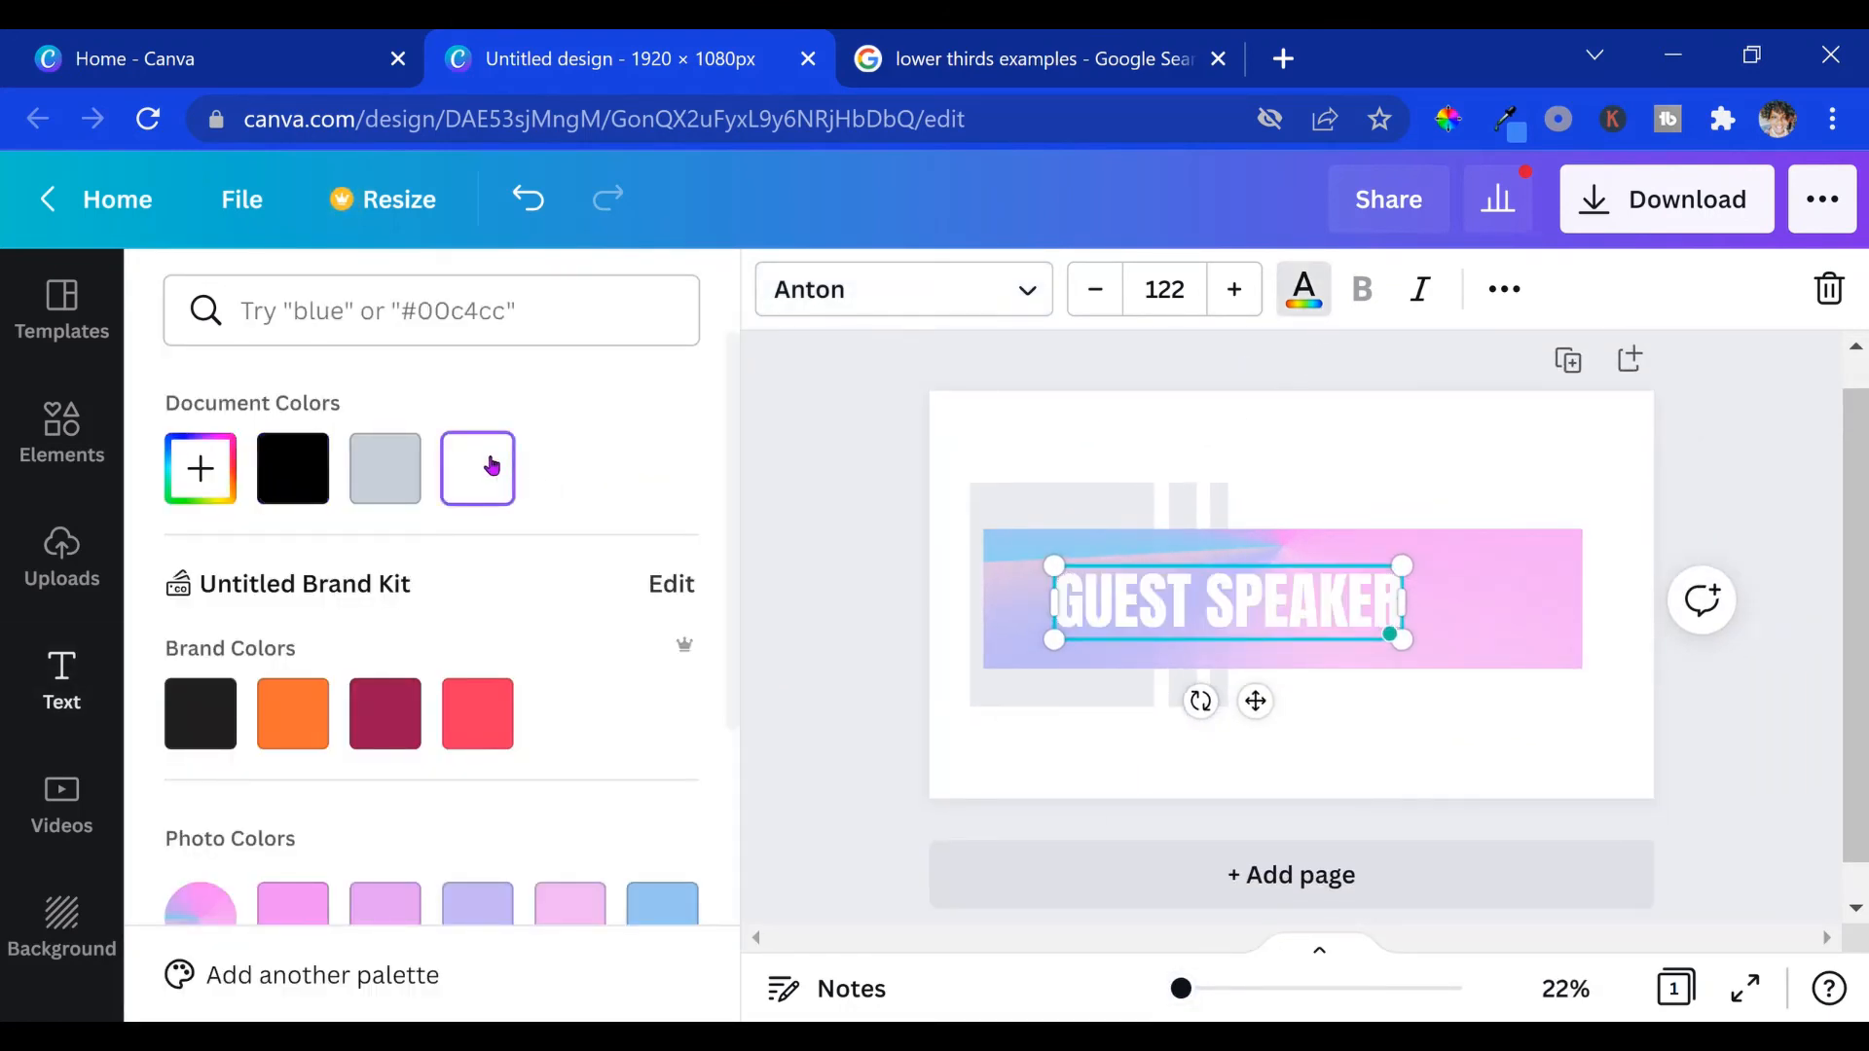
pyautogui.click(298, 732)
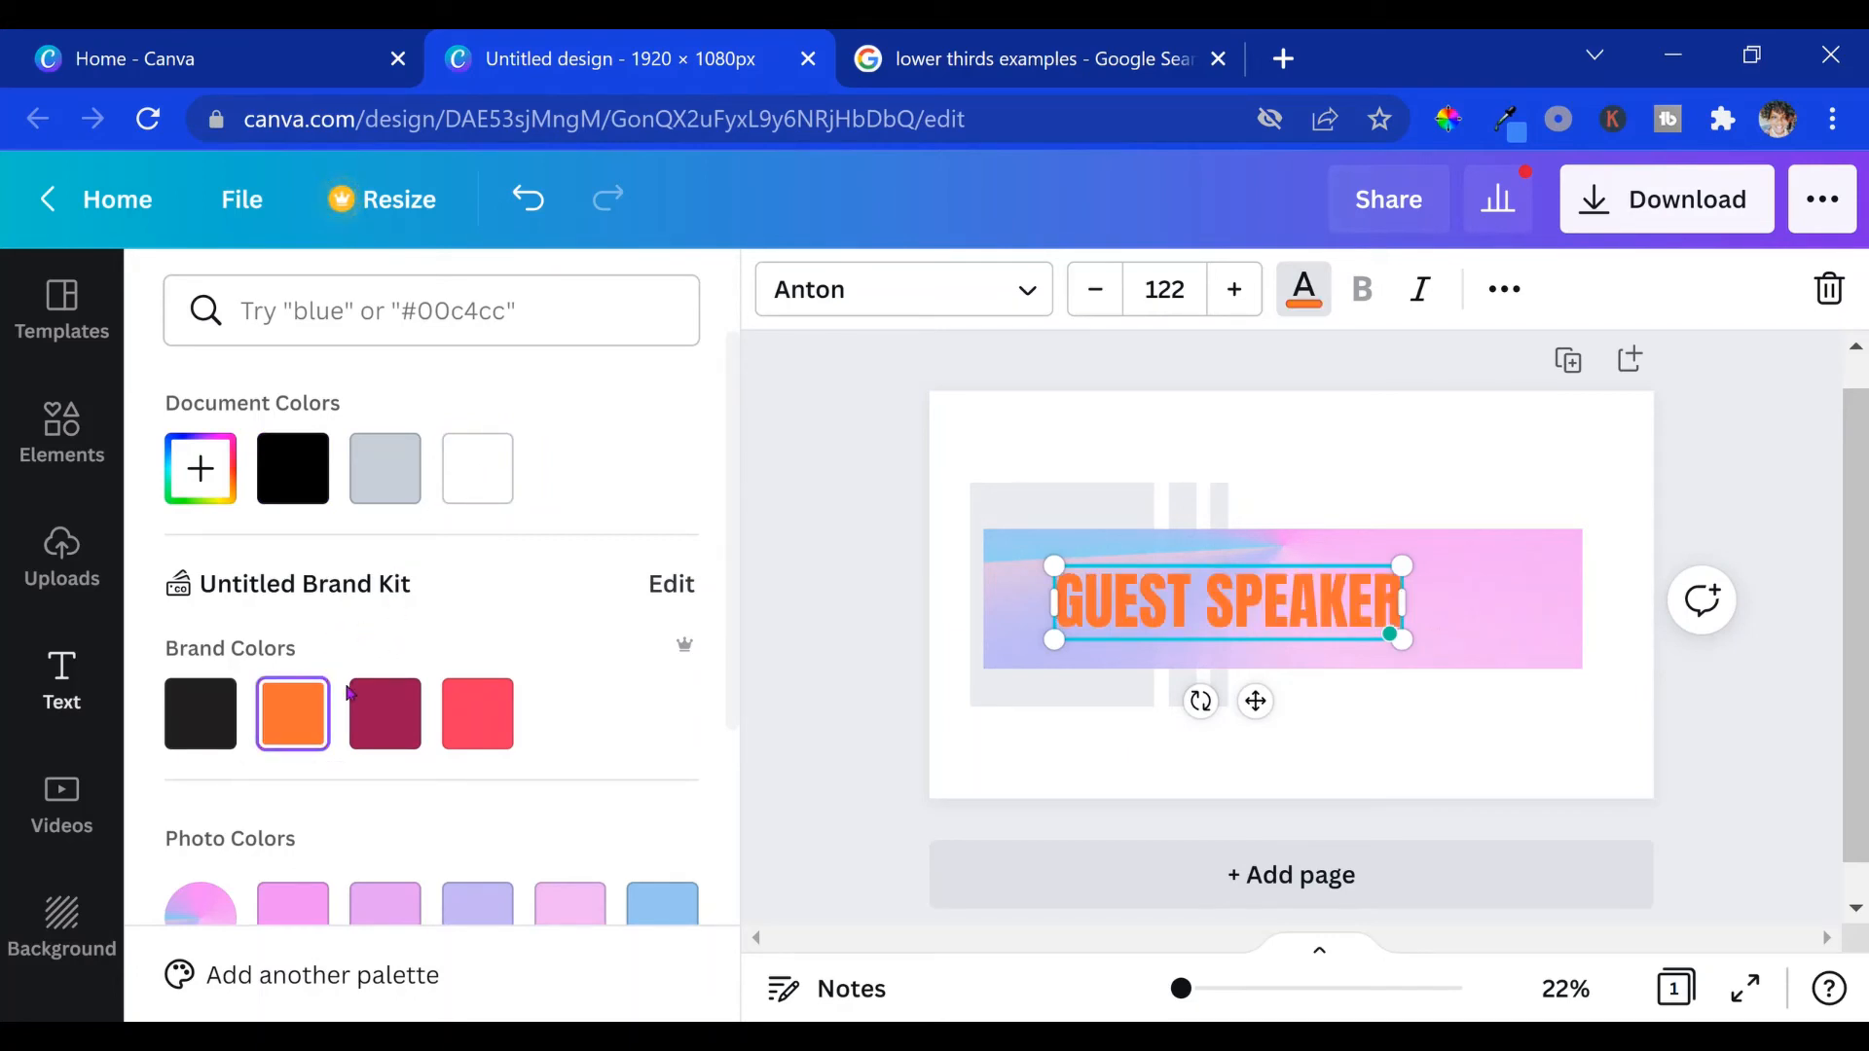
pyautogui.click(403, 686)
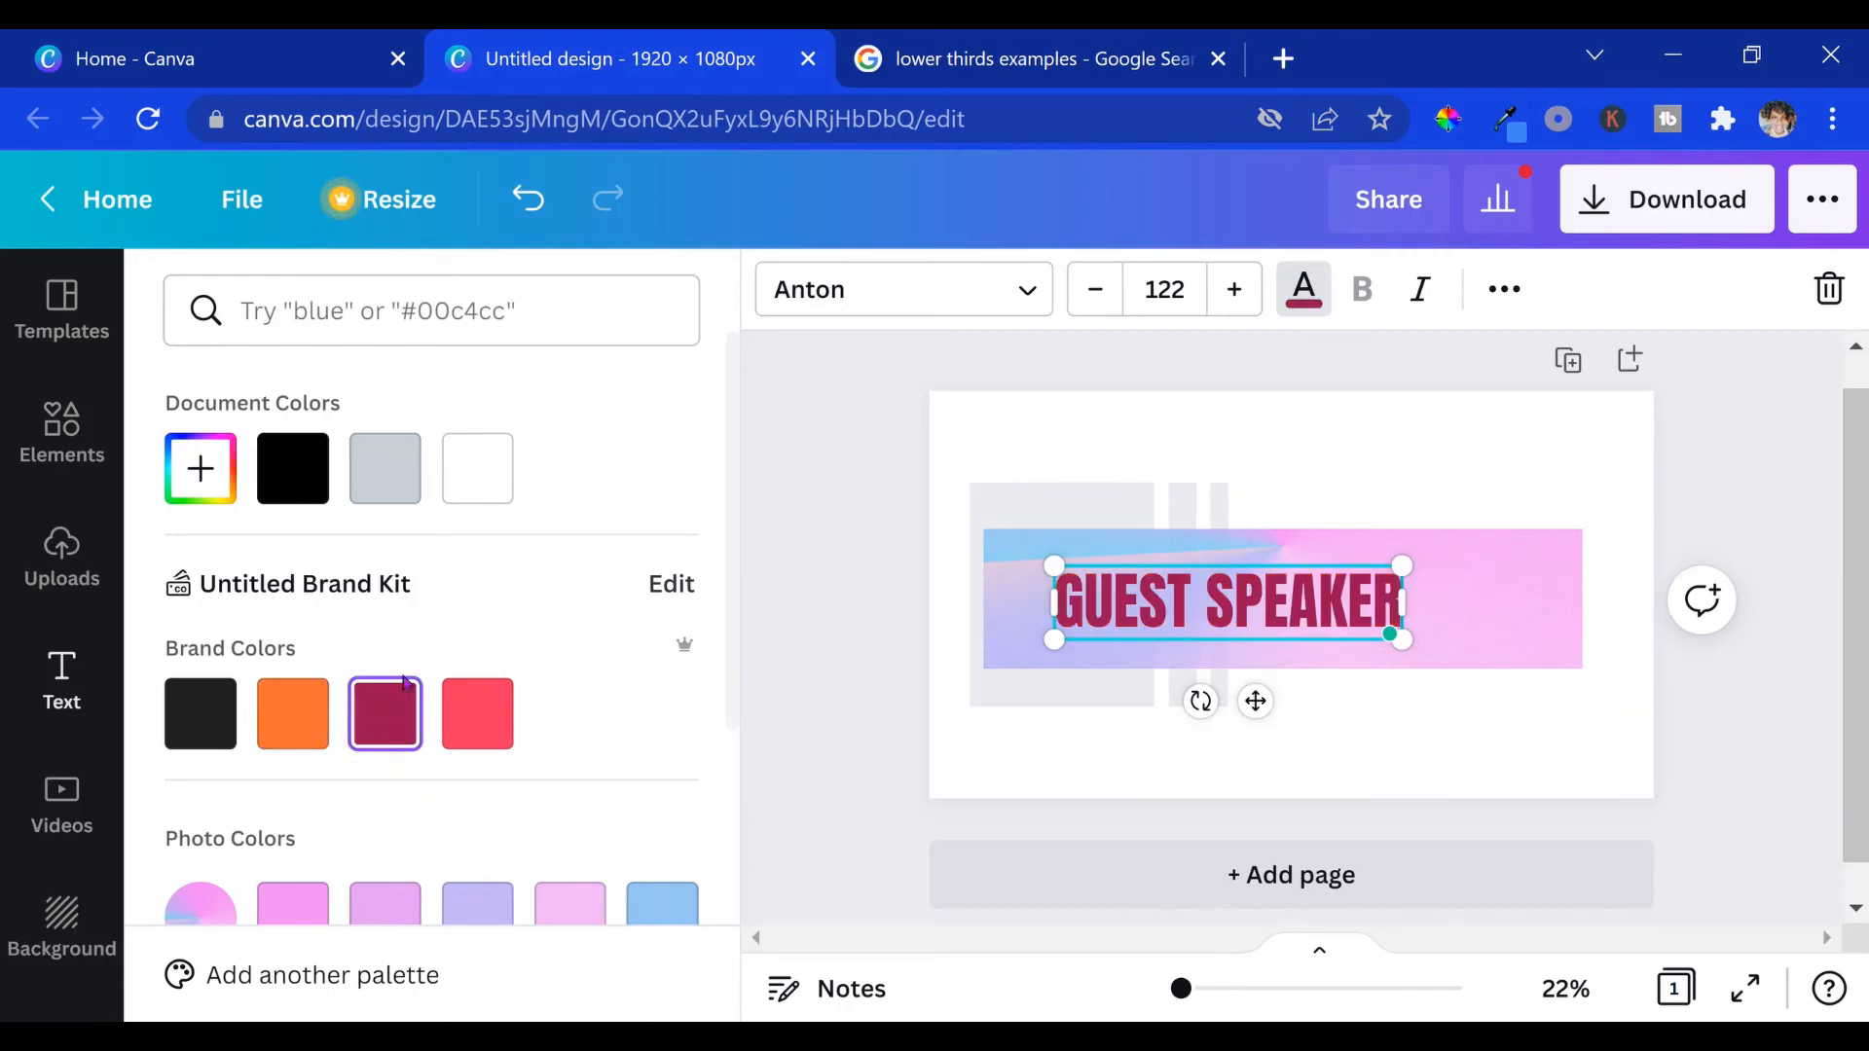
pyautogui.click(478, 497)
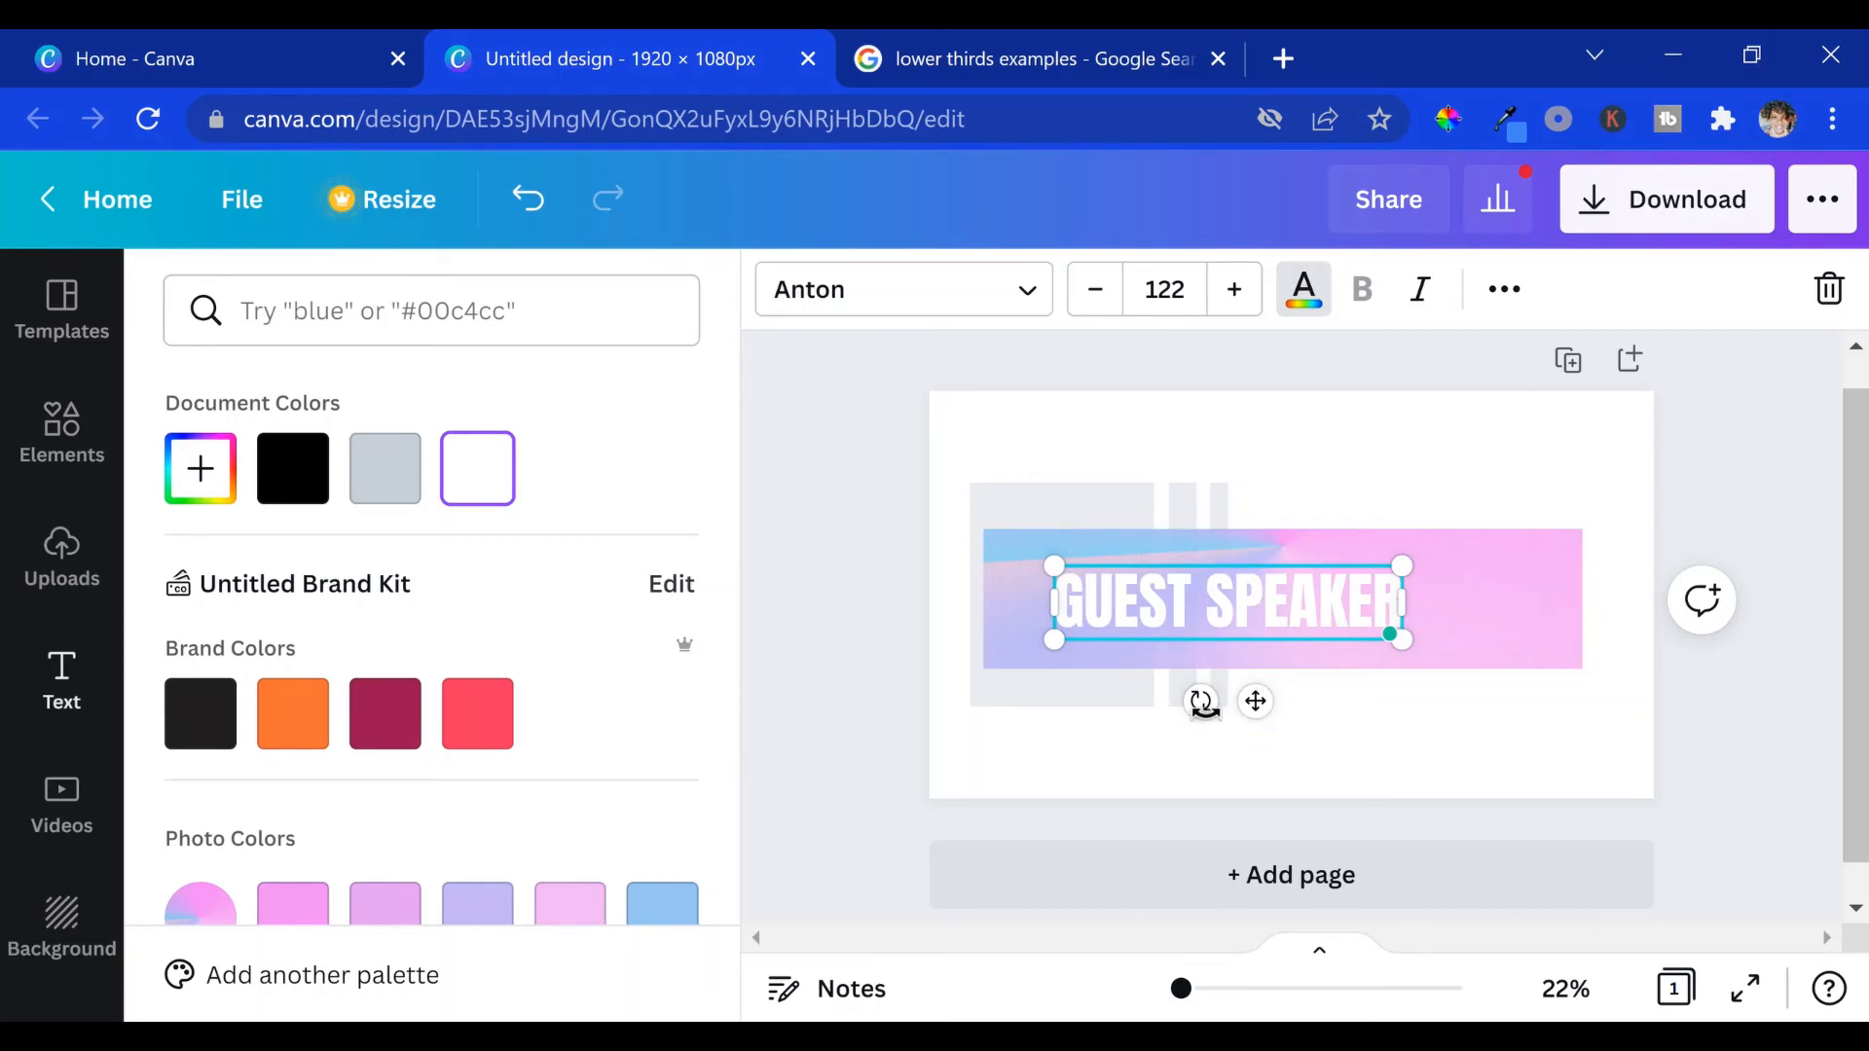
pyautogui.moveTo(1219, 723); pyautogui.dragTo(1251, 685)
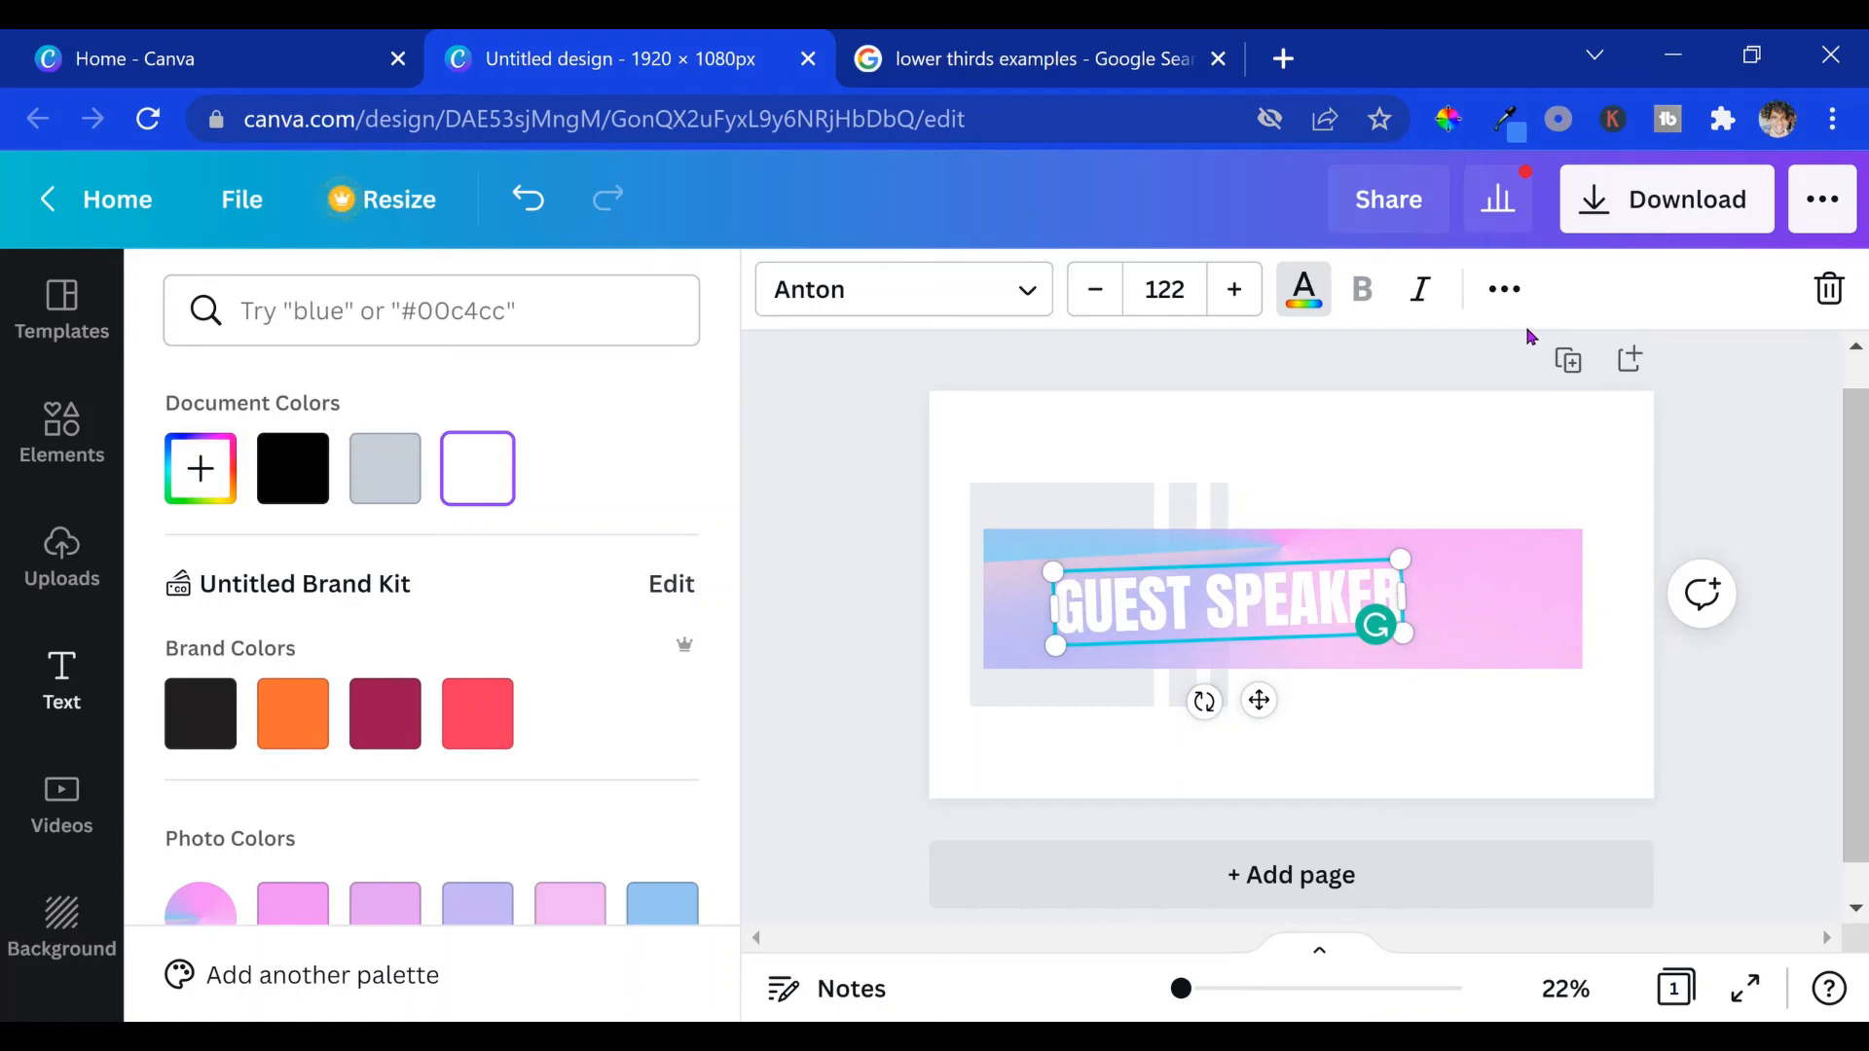
# Step: Set up a PNG download of the design at 1920 × 1080 px with a transparent background
pyautogui.click(1836, 226)
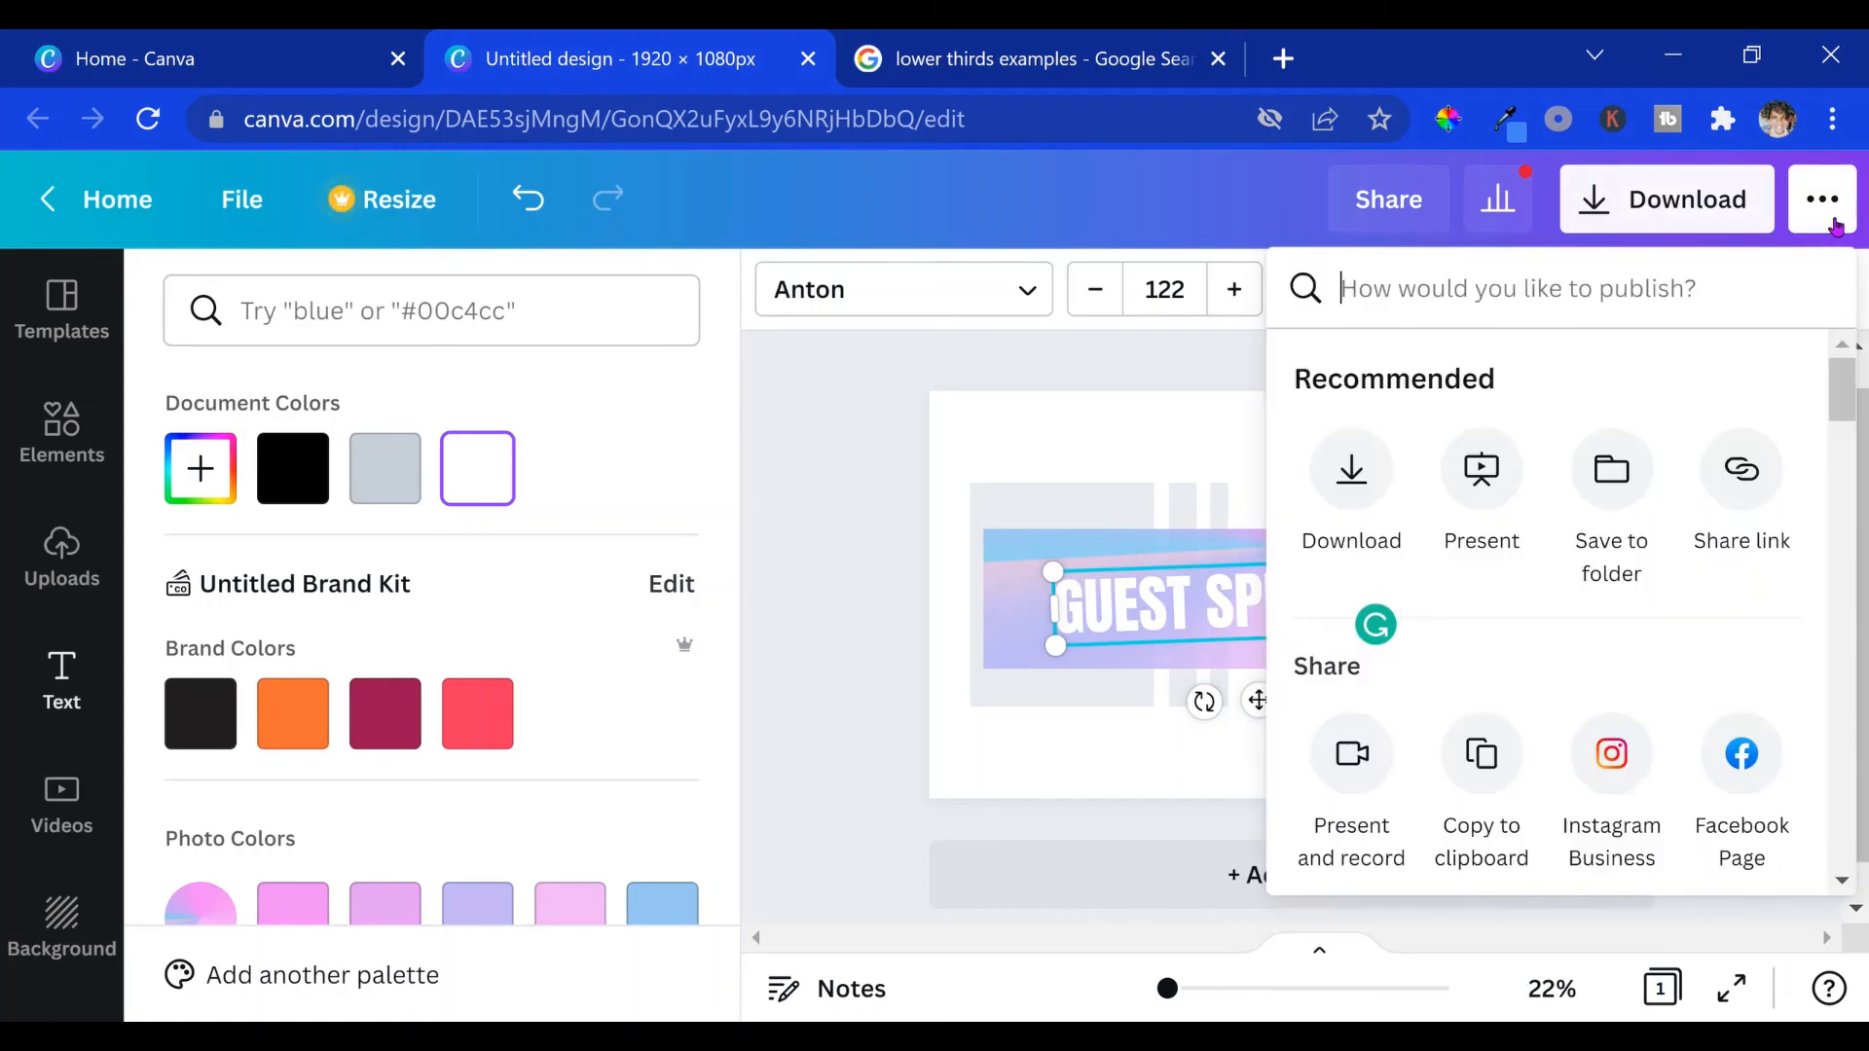
pyautogui.click(1353, 477)
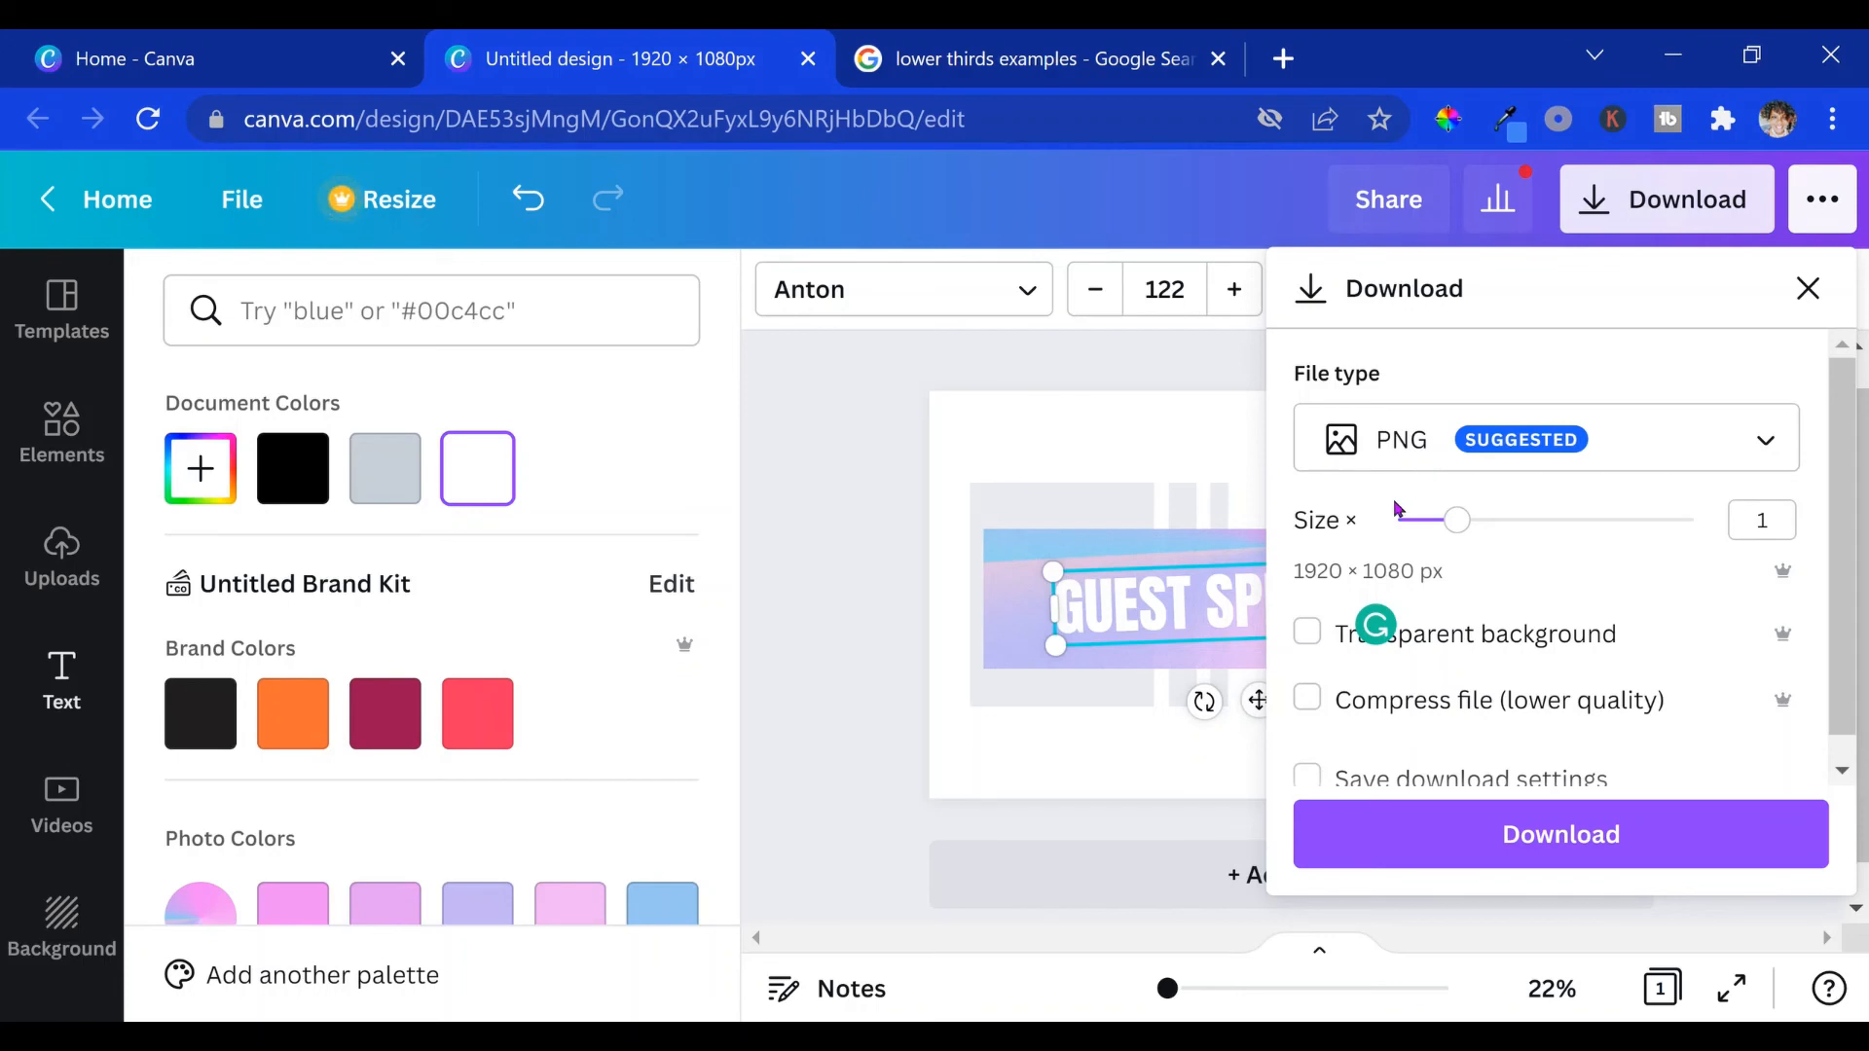
pyautogui.click(1323, 643)
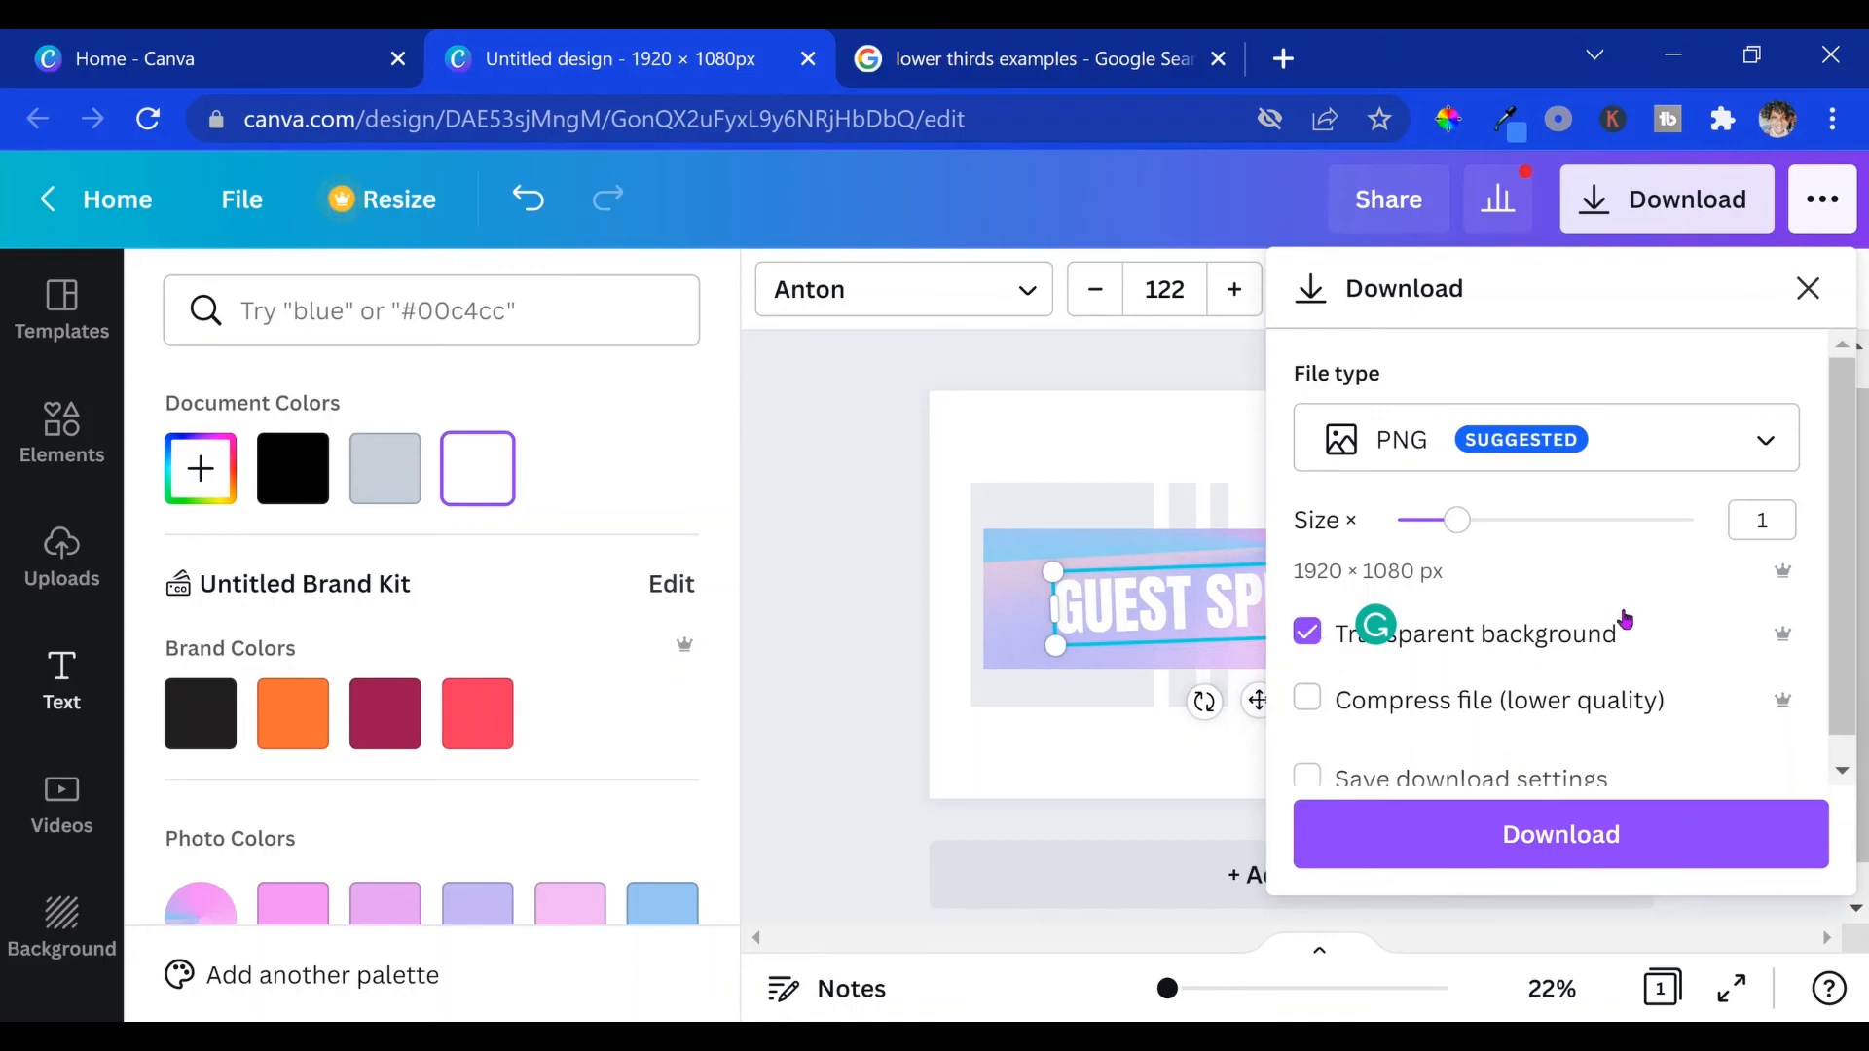